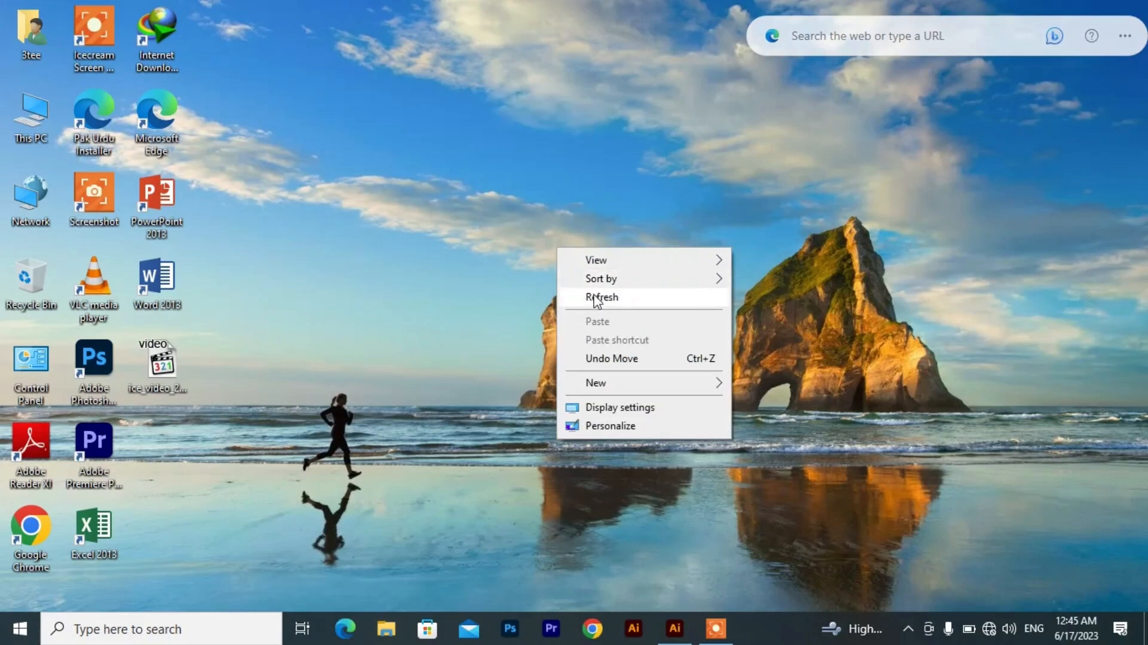
- Refresh the desktop and switch to the running Adobe Illustrator 2020
left_click(596, 296)
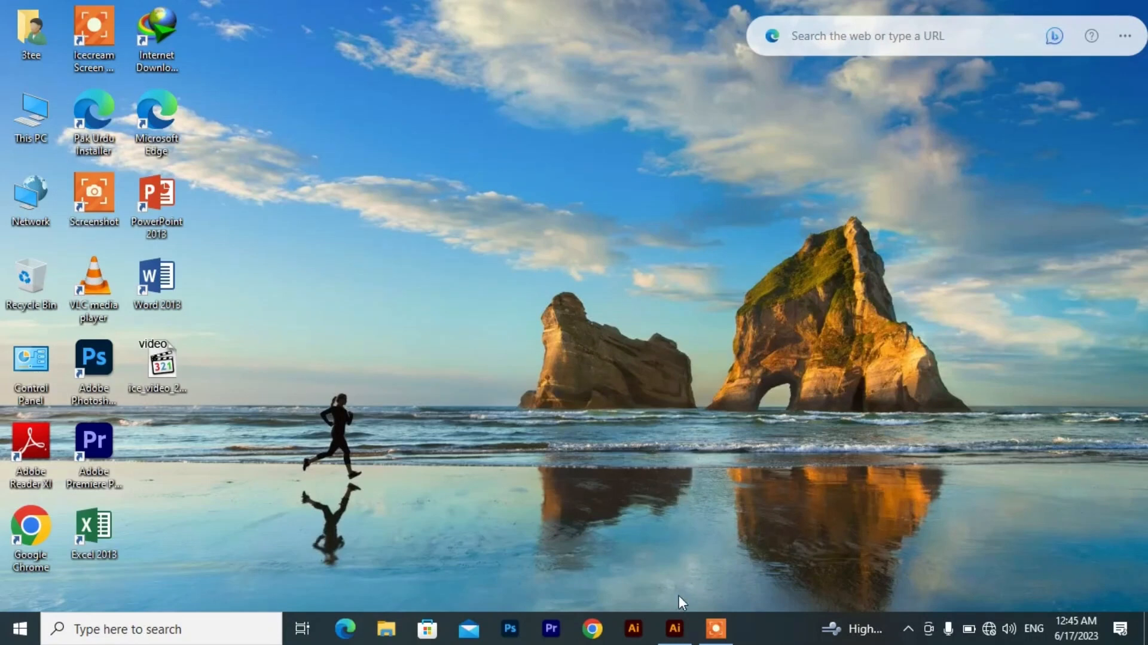
mouse_move(674, 640)
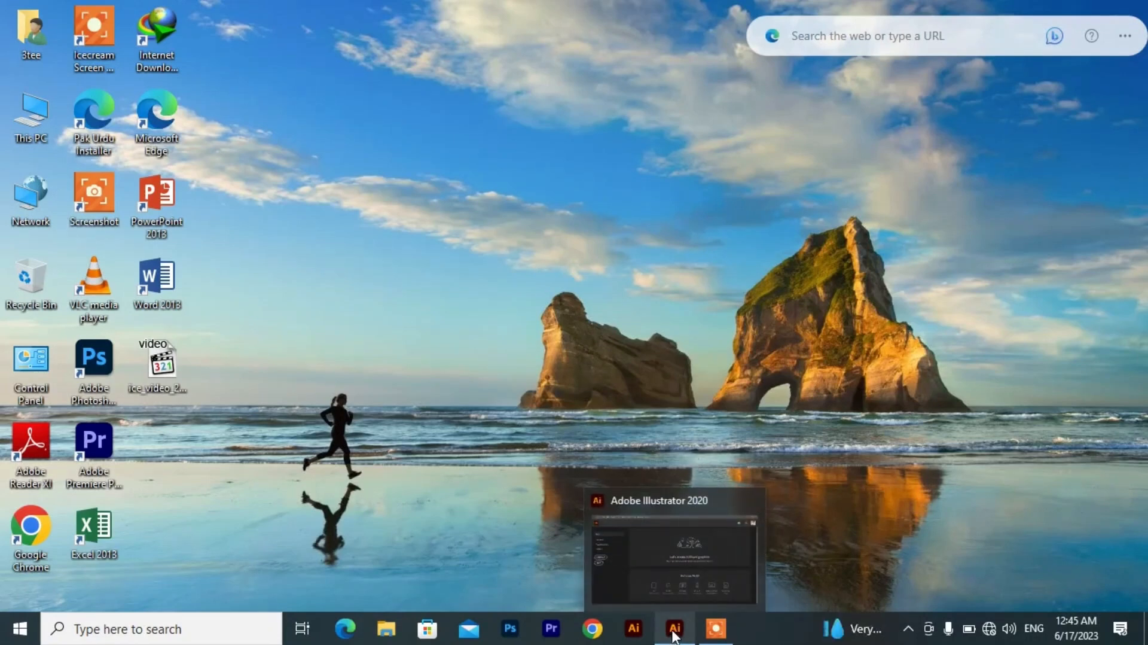
left_click(674, 635)
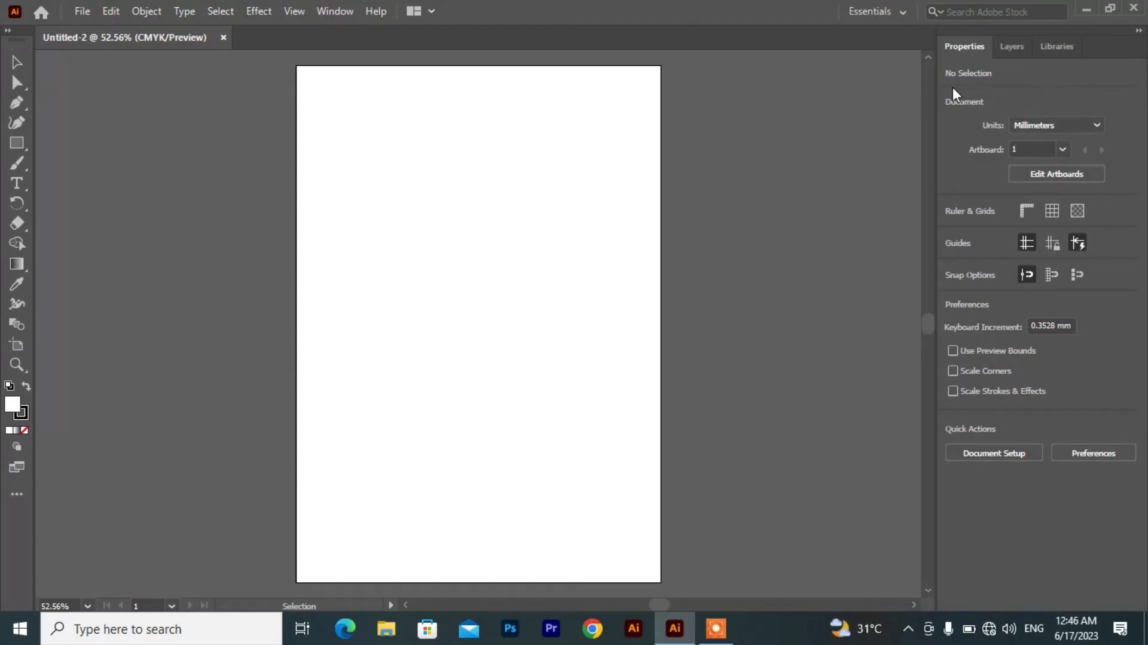
- Change the workspace of the open blank document from Essentials to Essentials Classic
left_click(334, 13)
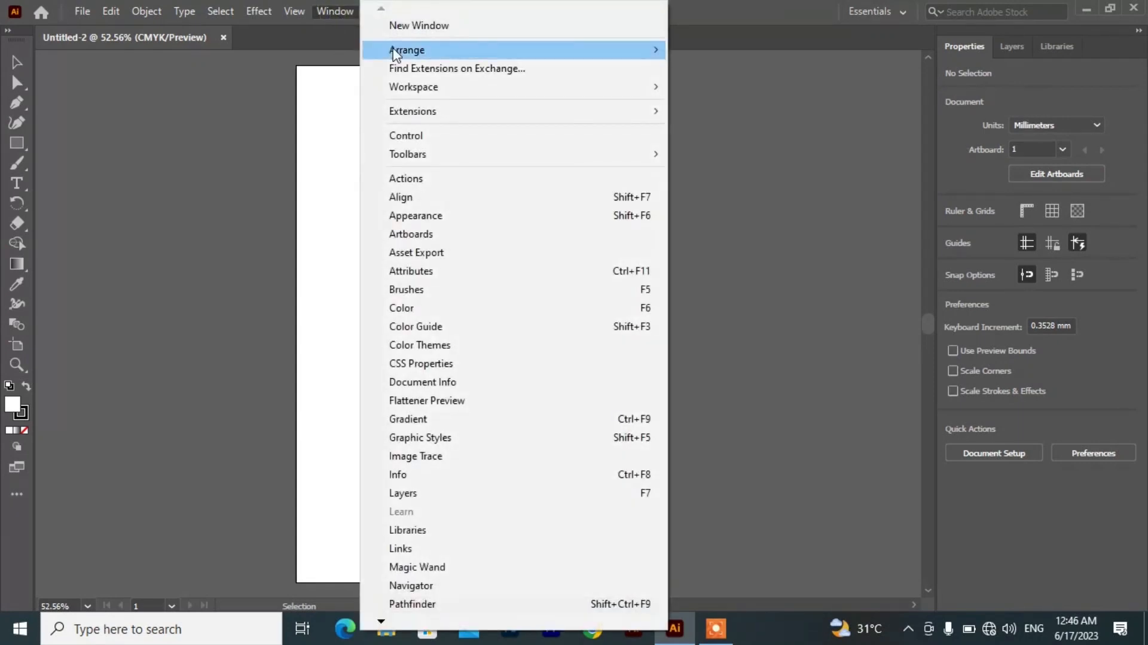
mouse_move(460, 118)
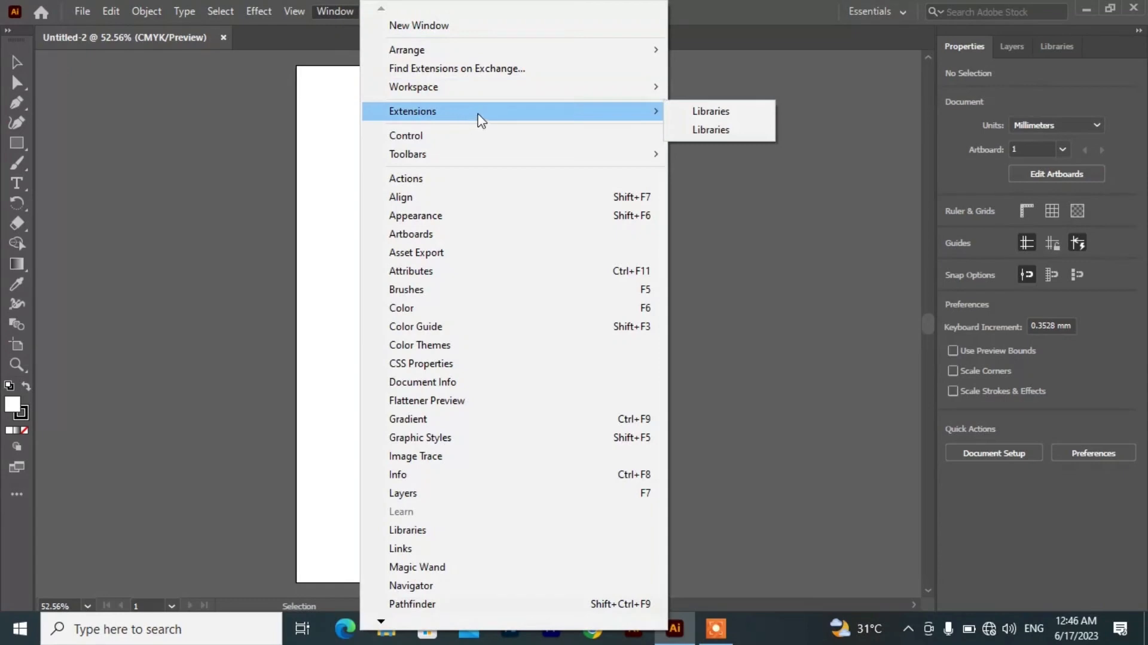
mouse_move(517, 94)
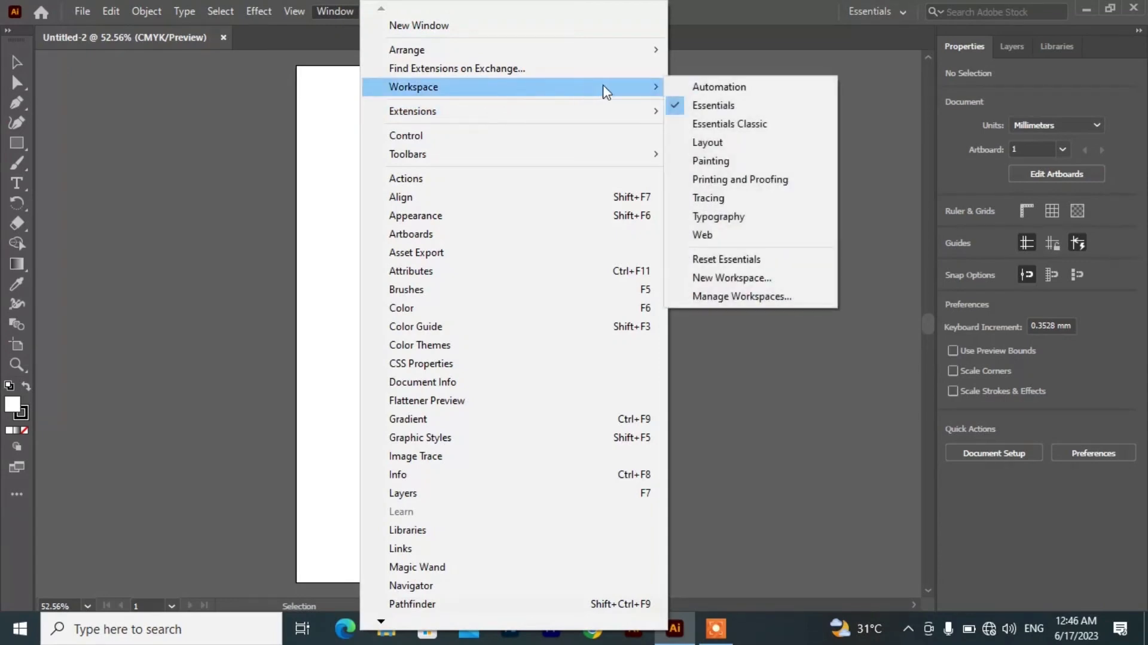
left_click(742, 125)
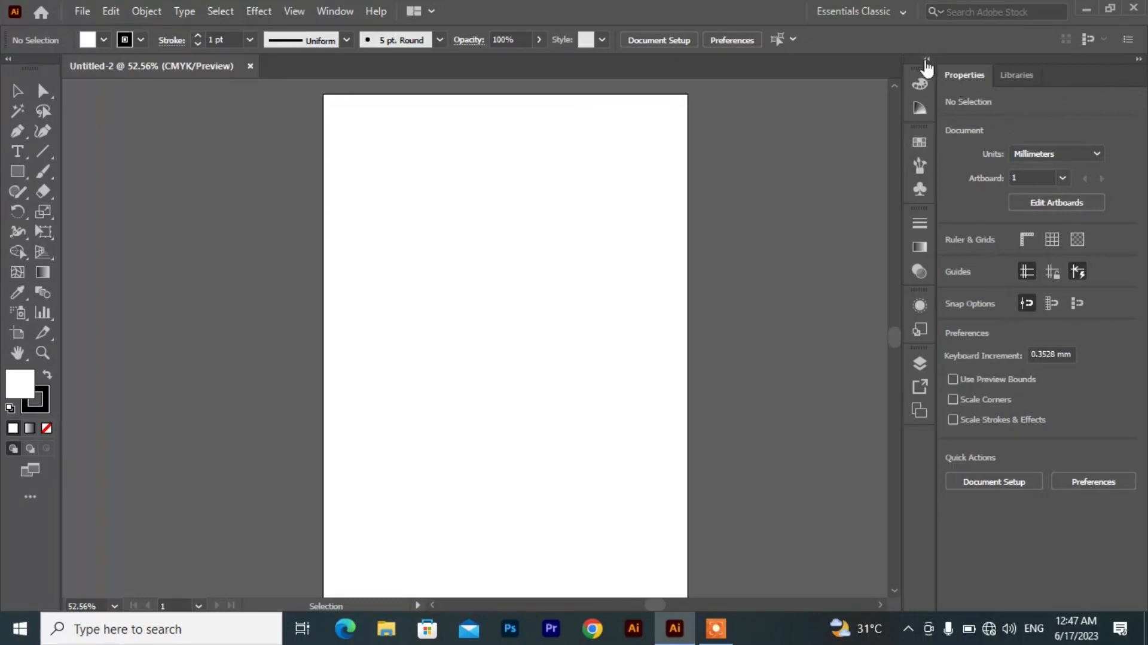
- Collapse the Properties panel group, expand the Color, Swatches and Layers panels, then undock all the panels and close them
left_click(927, 60)
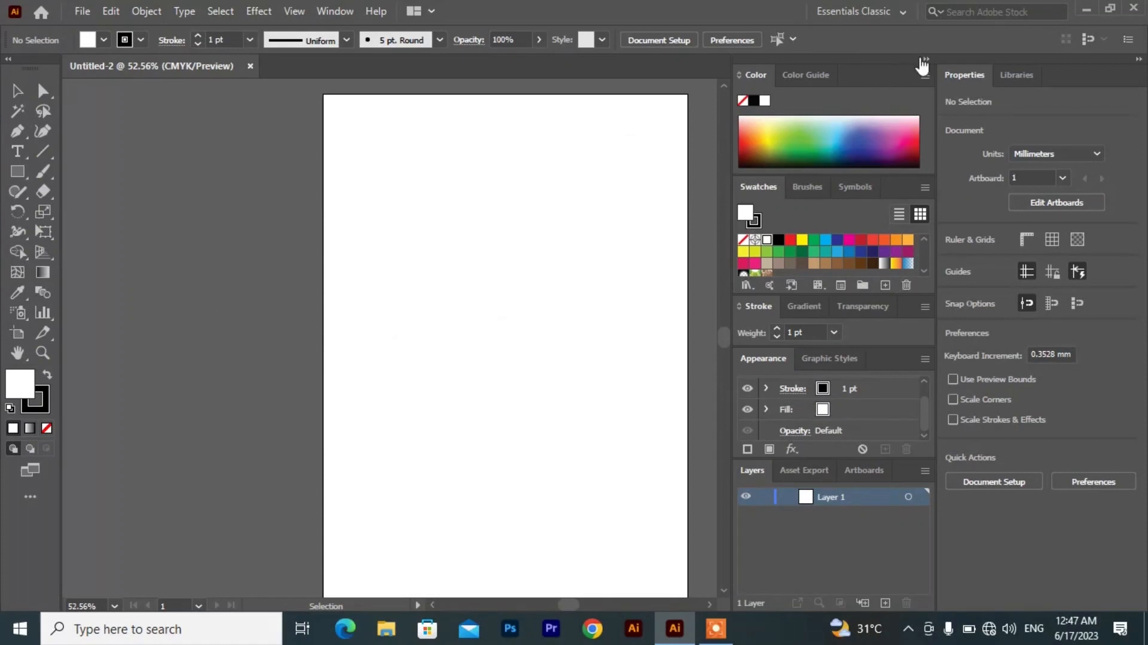
left_click(926, 61)
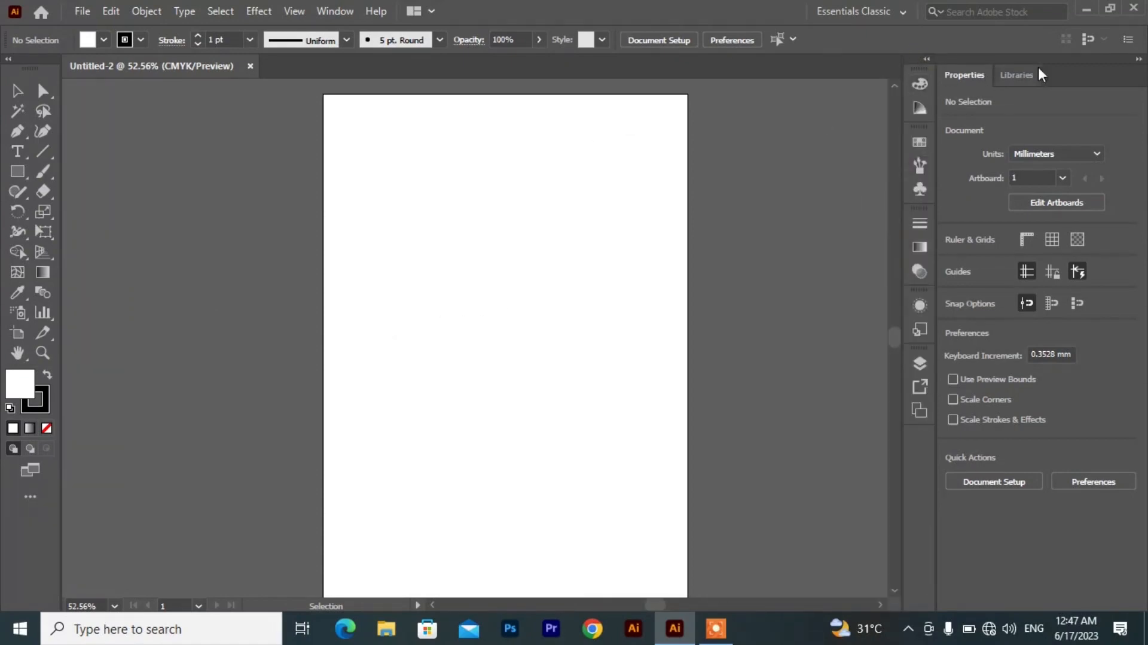
left_click(1140, 60)
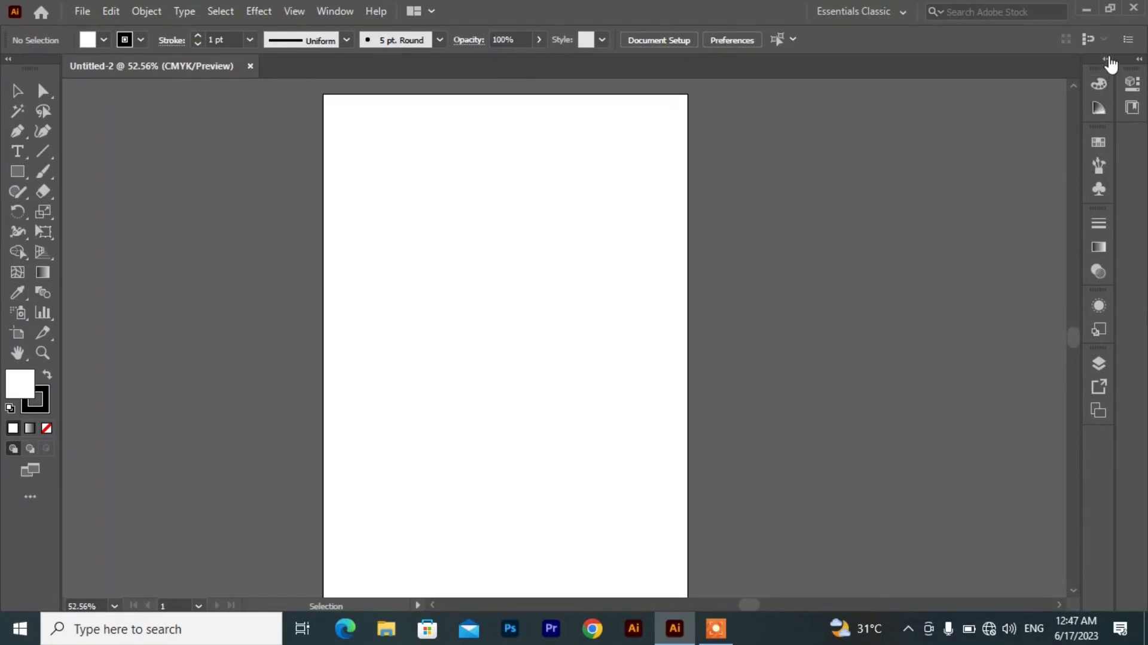
left_click(1107, 59)
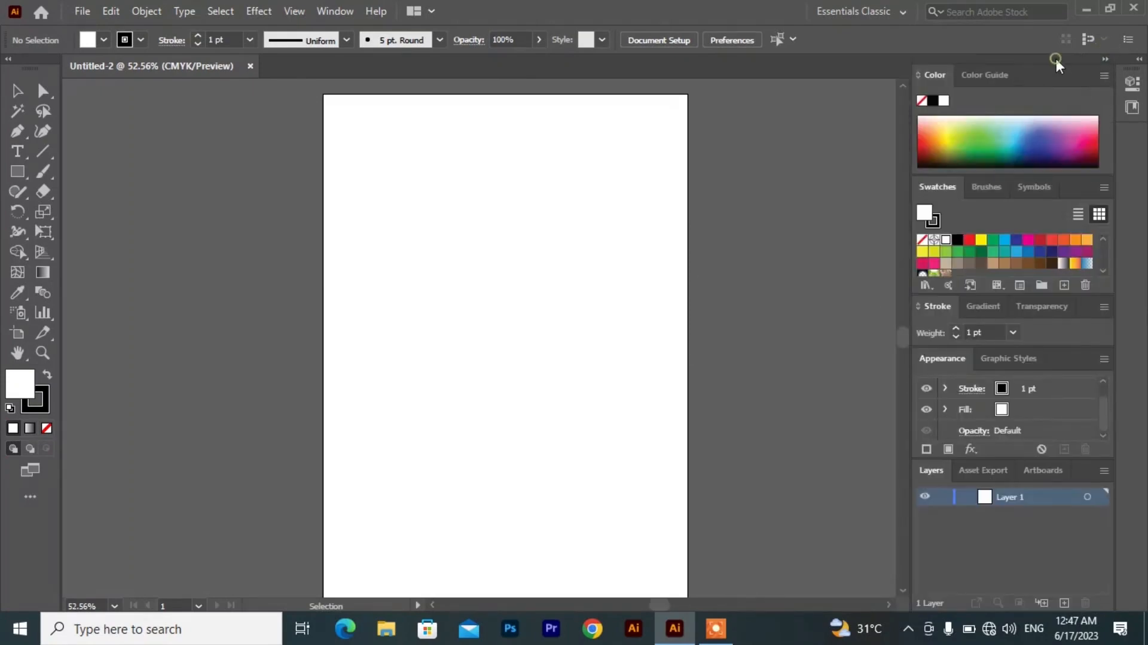
left_click_drag(1057, 63, 882, 77)
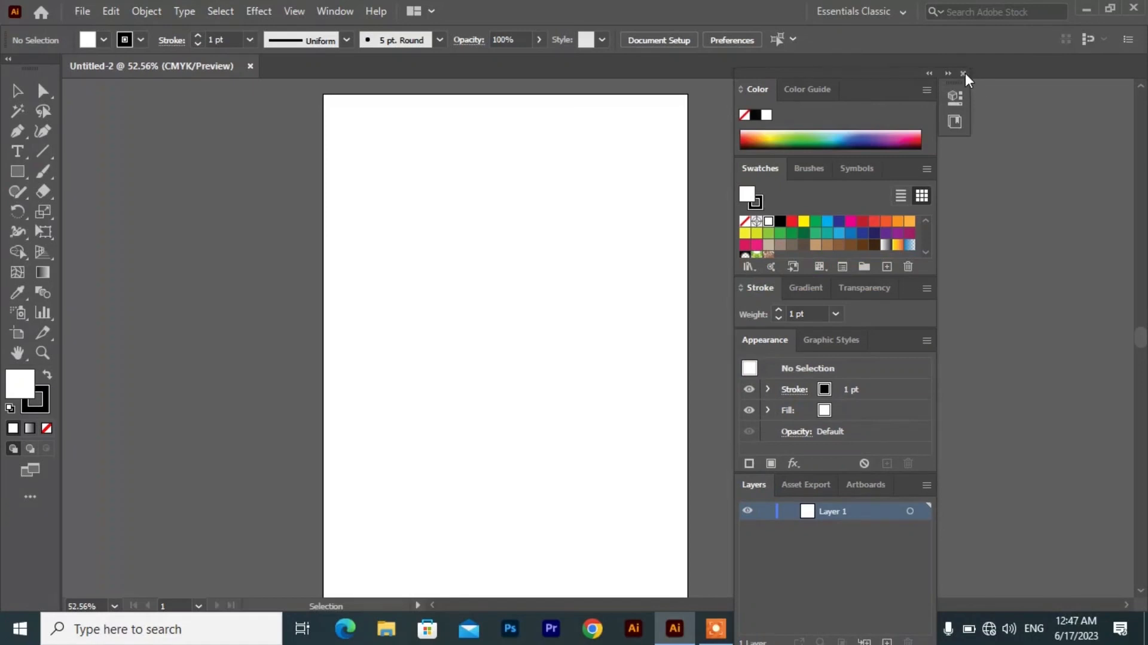
left_click(964, 72)
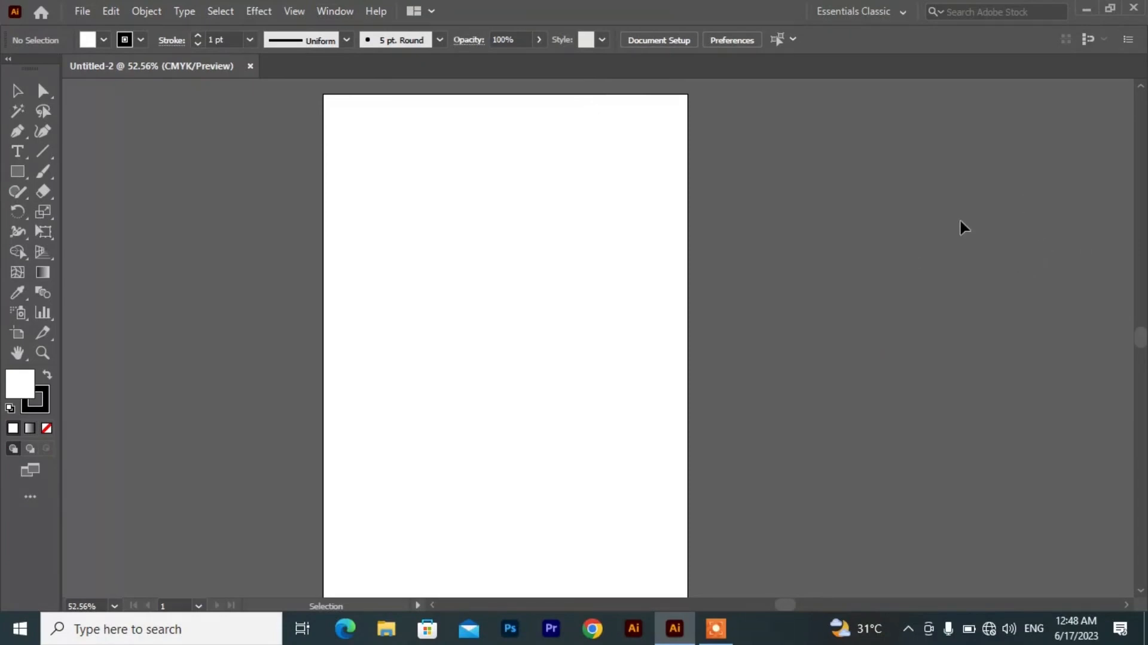
- Reopen the Color panel with its grouped panels and close the floating group again
left_click(336, 10)
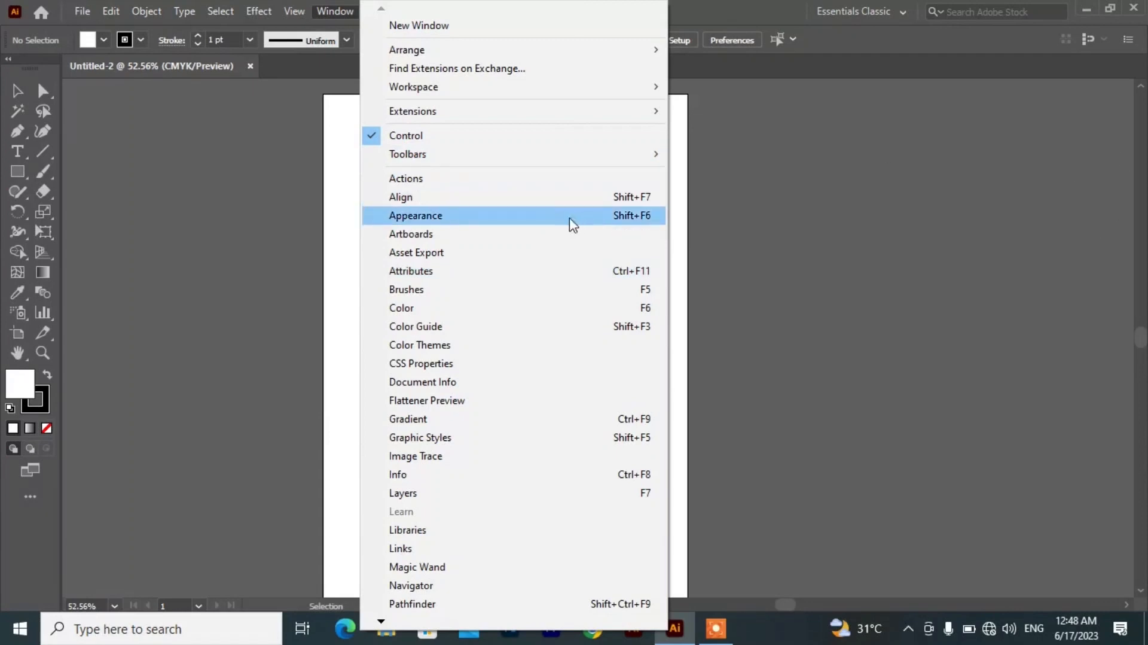
left_click(398, 309)
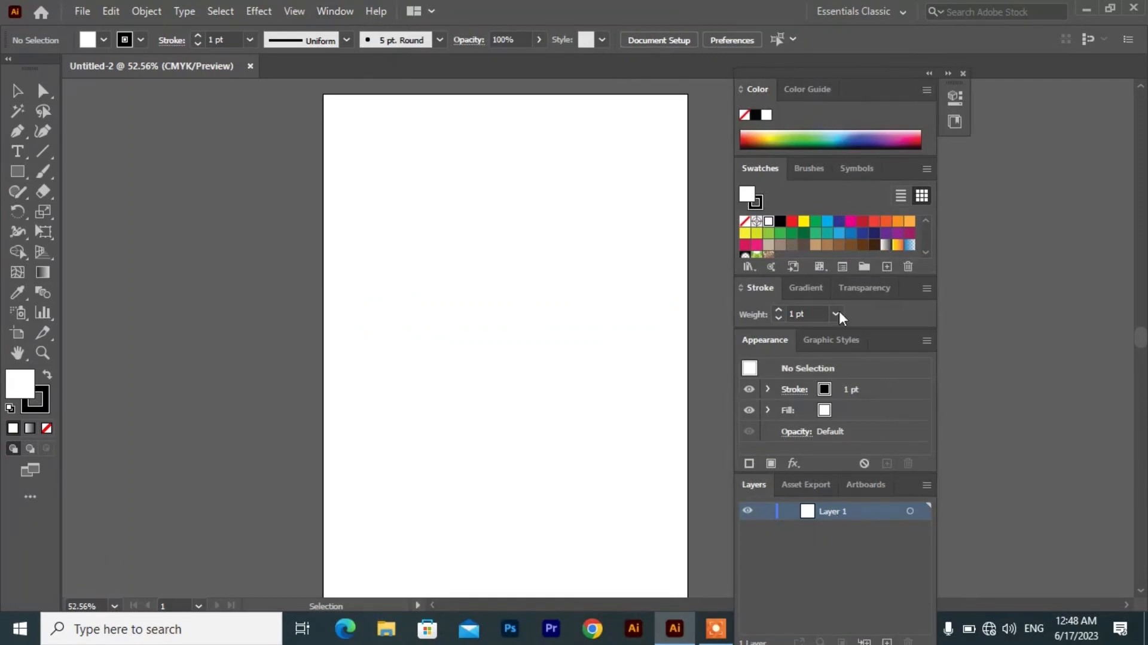
left_click(963, 73)
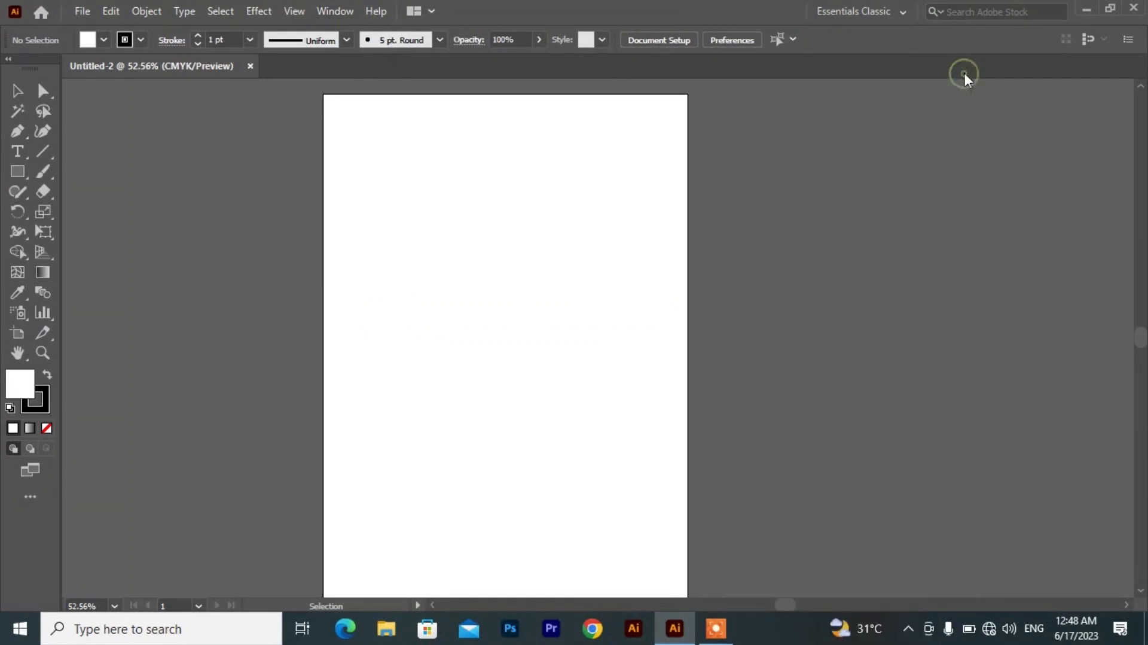
- Zoom the artboard out to 33.33%, toggle the toolbar between single and double columns, then undock and close it
key("ctrl+minus")
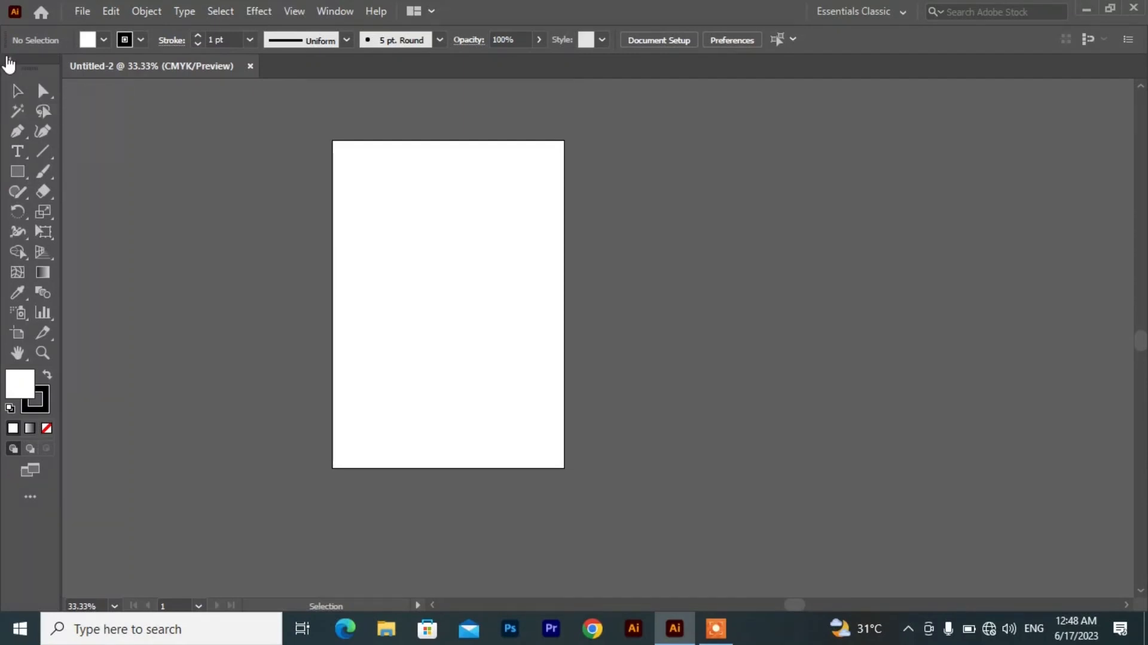
left_click(7, 59)
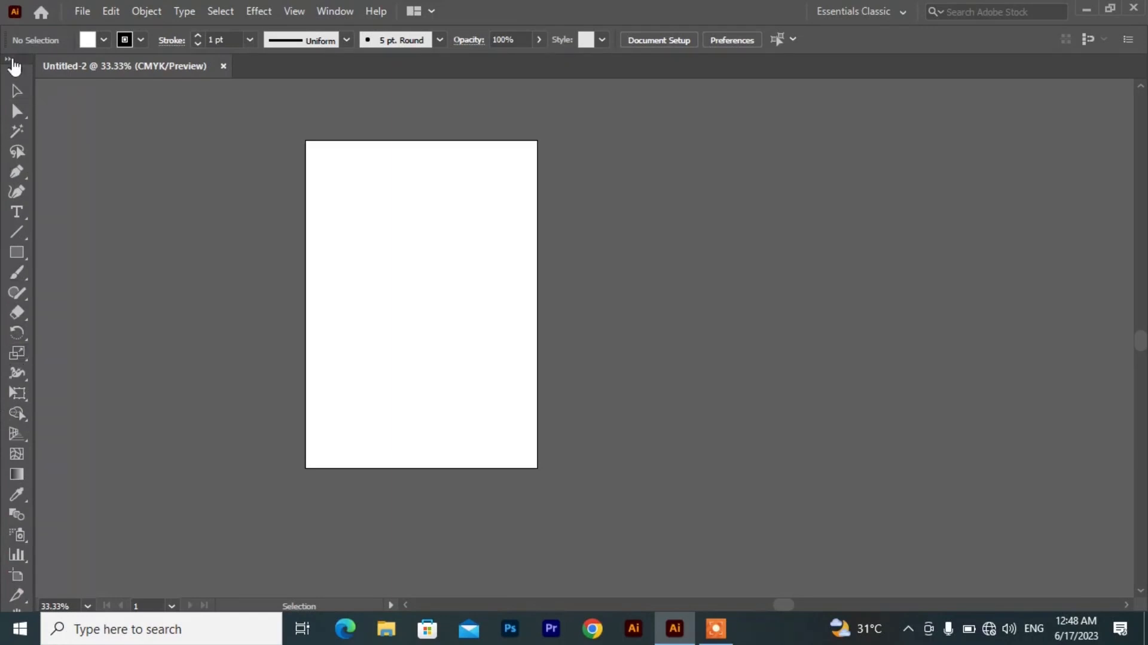
left_click(9, 59)
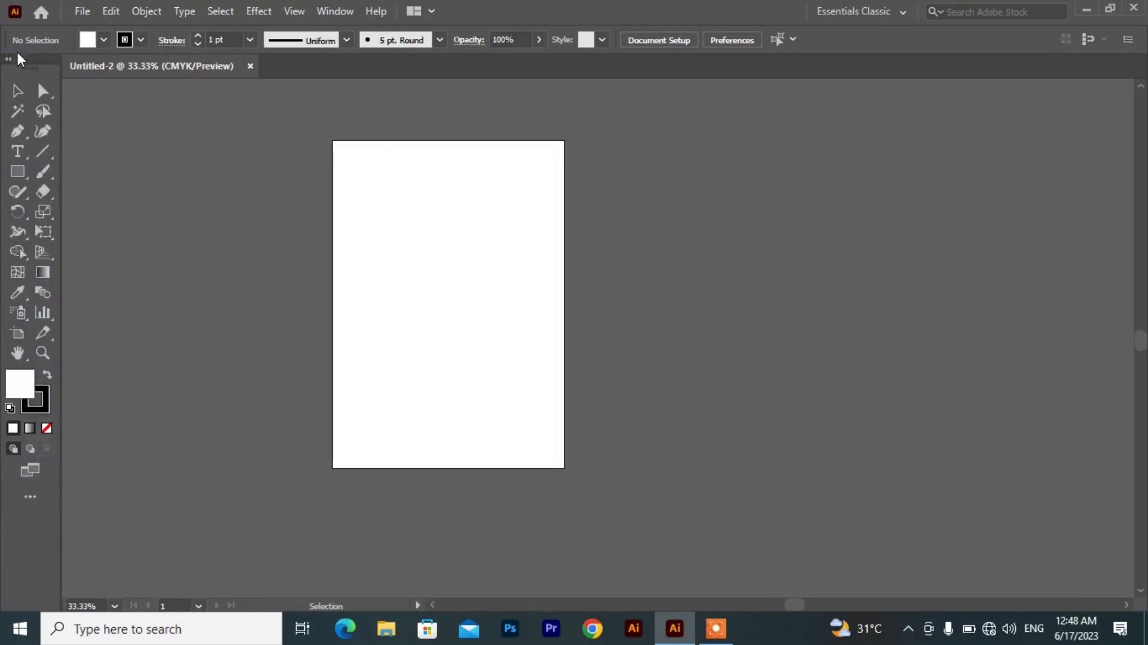
left_click_drag(22, 62, 195, 102)
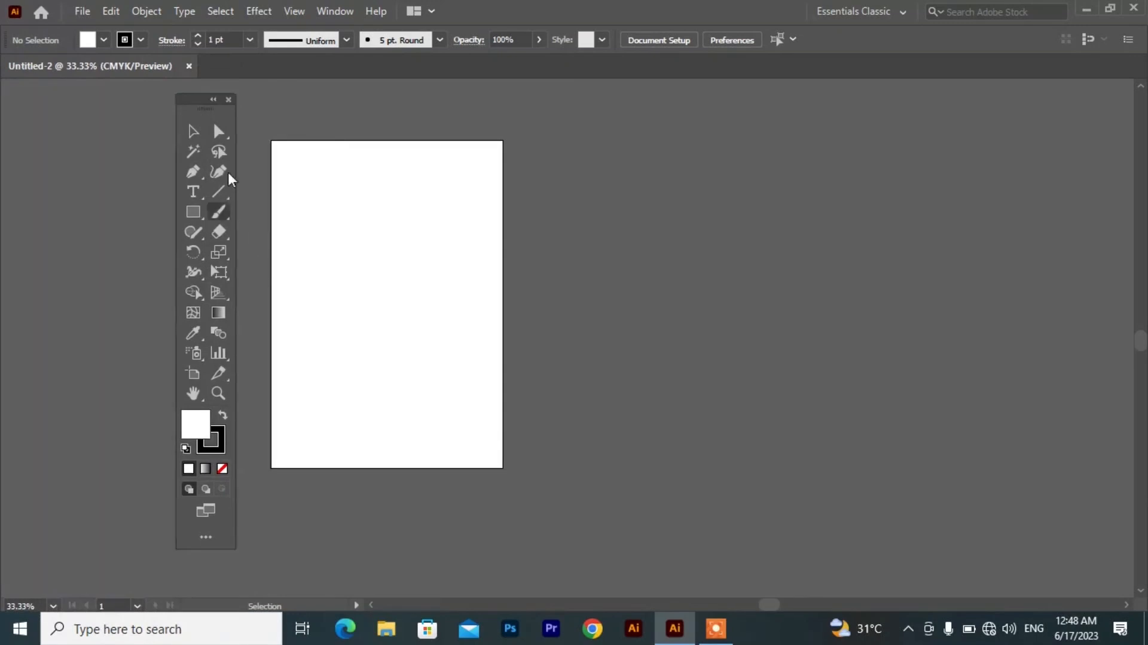
left_click(229, 100)
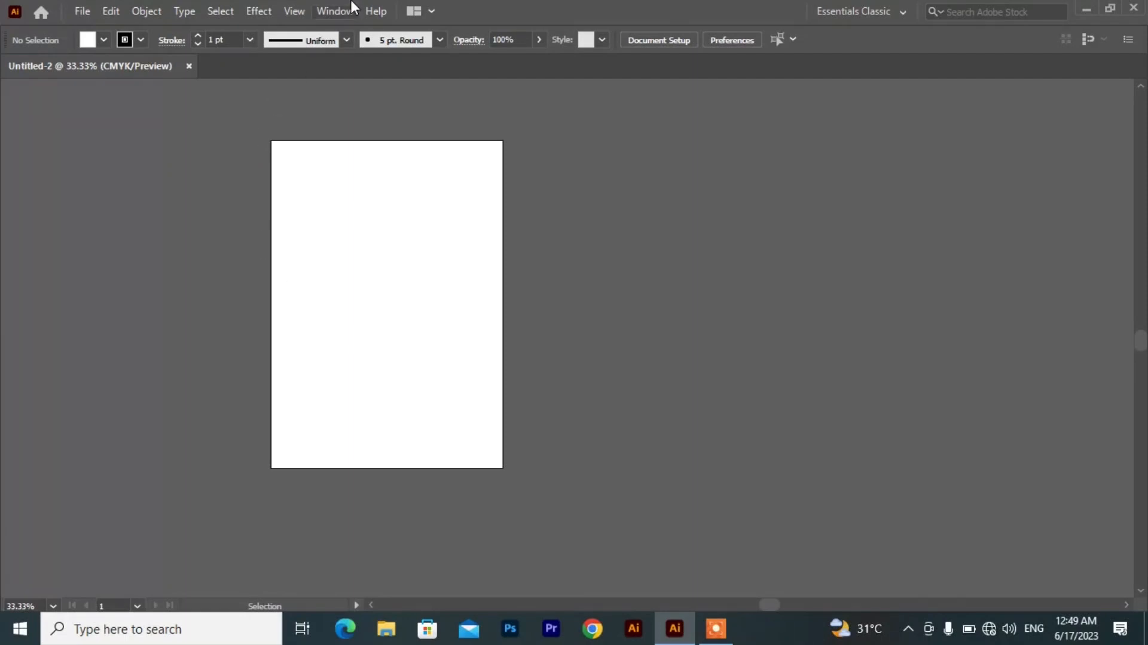
- Show the Advanced toolbar and dock it along the left edge of the workspace
left_click(335, 10)
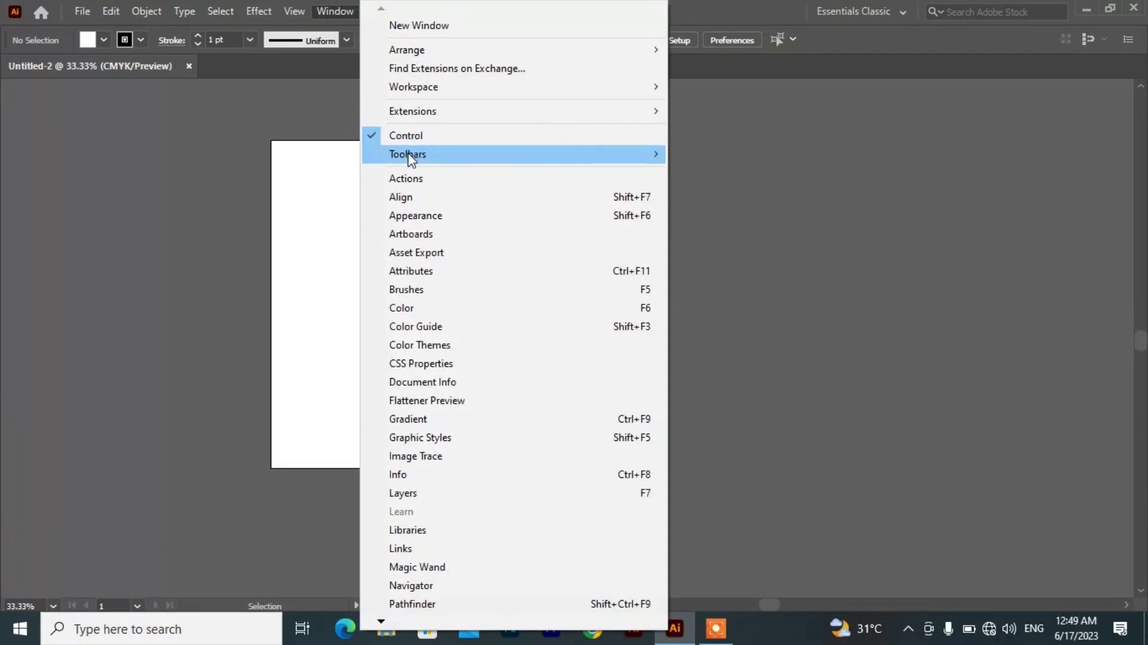
mouse_move(593, 156)
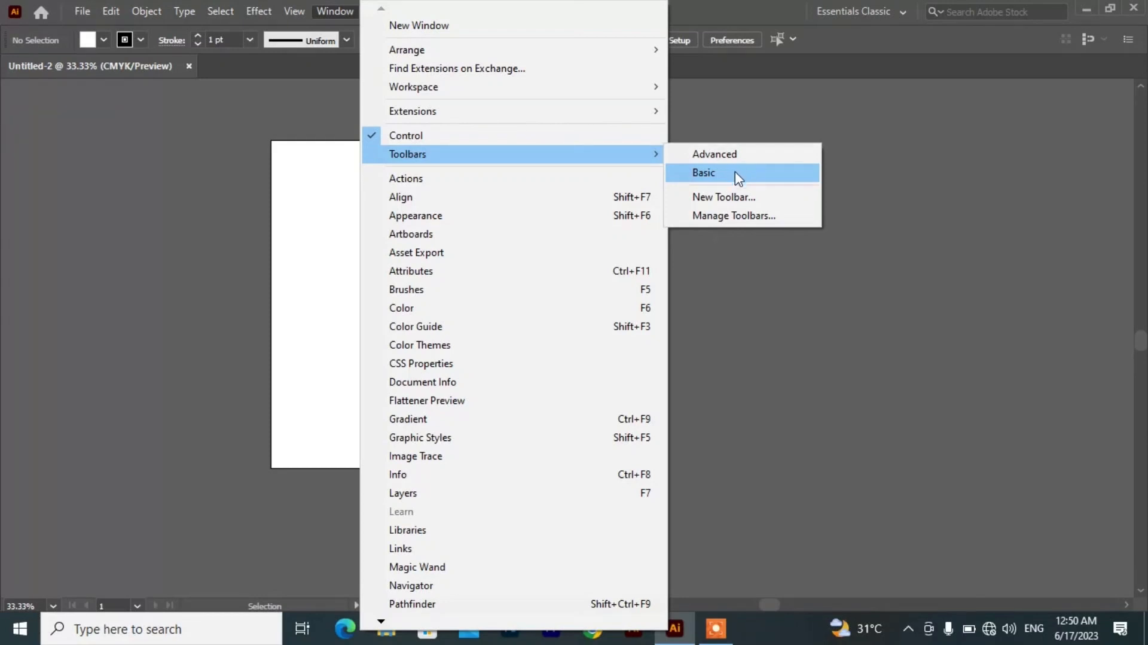
left_click(702, 156)
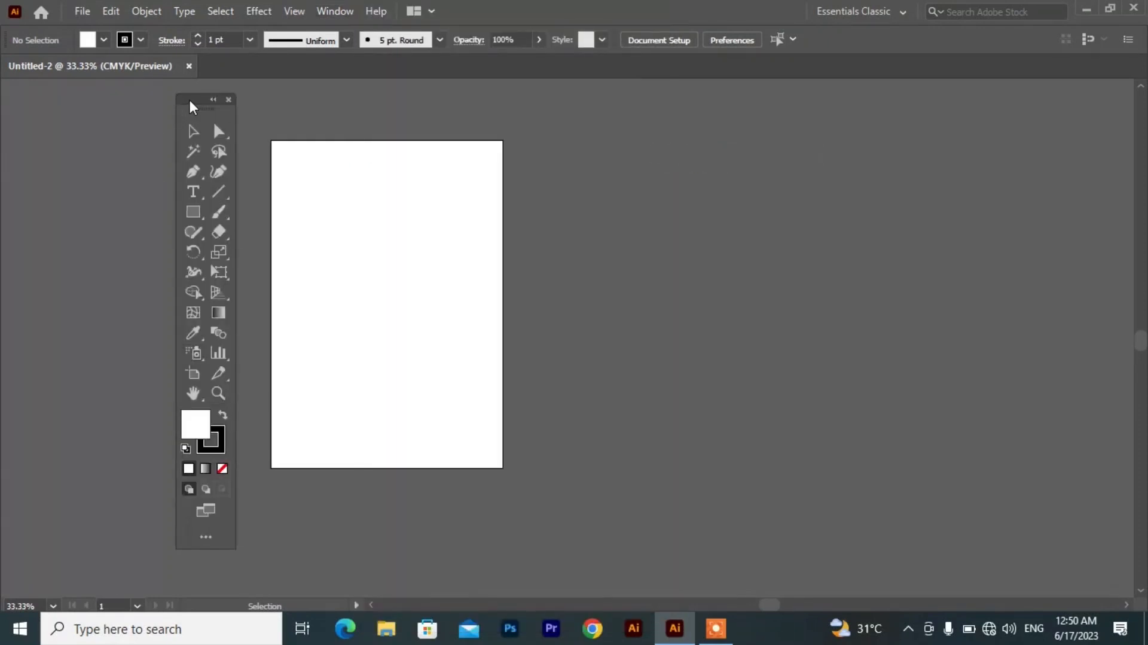
left_click_drag(192, 107, 3, 90)
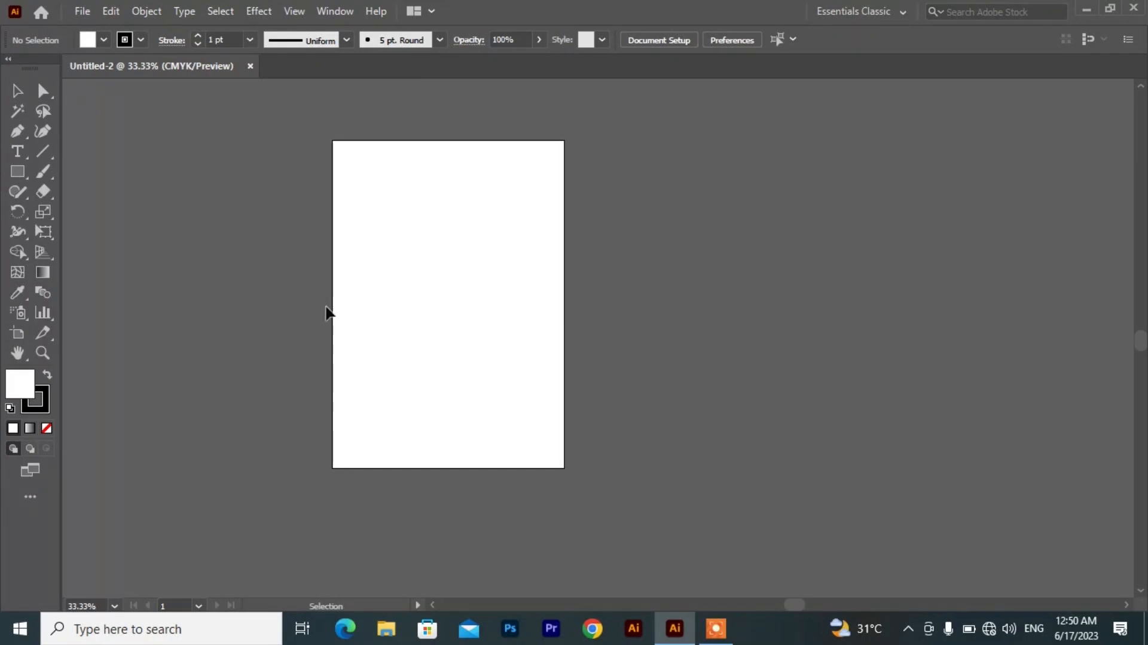
- Draw a square with the Rectangle tool in the upper half of the artboard and deselect it
left_click(19, 173)
left_click_drag(365, 215, 489, 338)
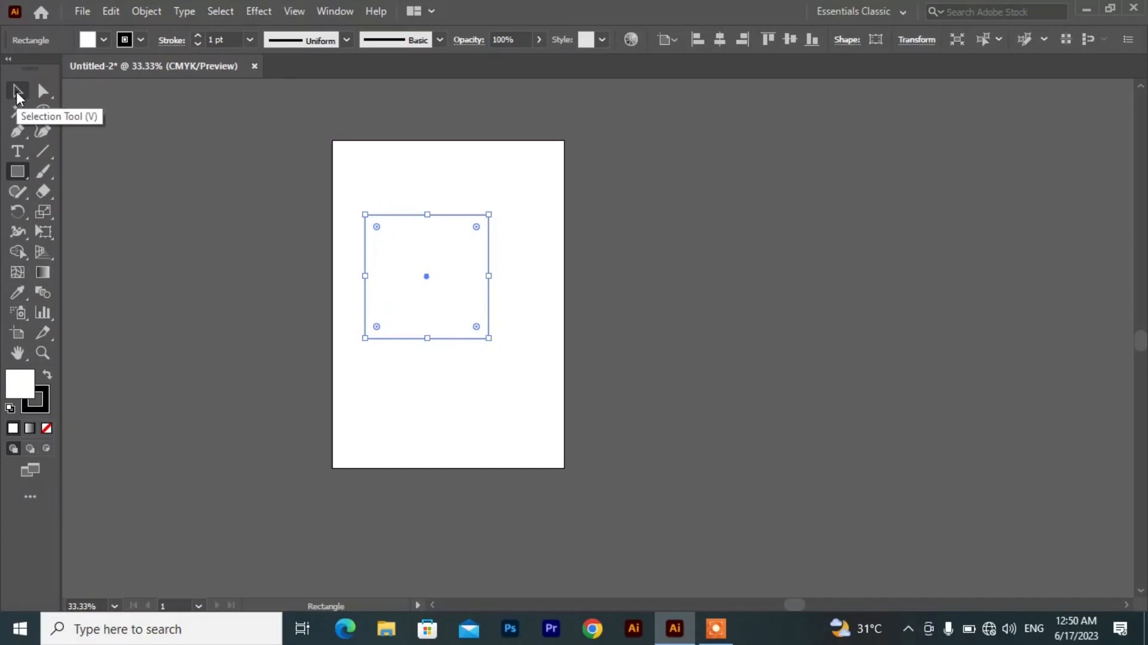
left_click(17, 92)
left_click(365, 413)
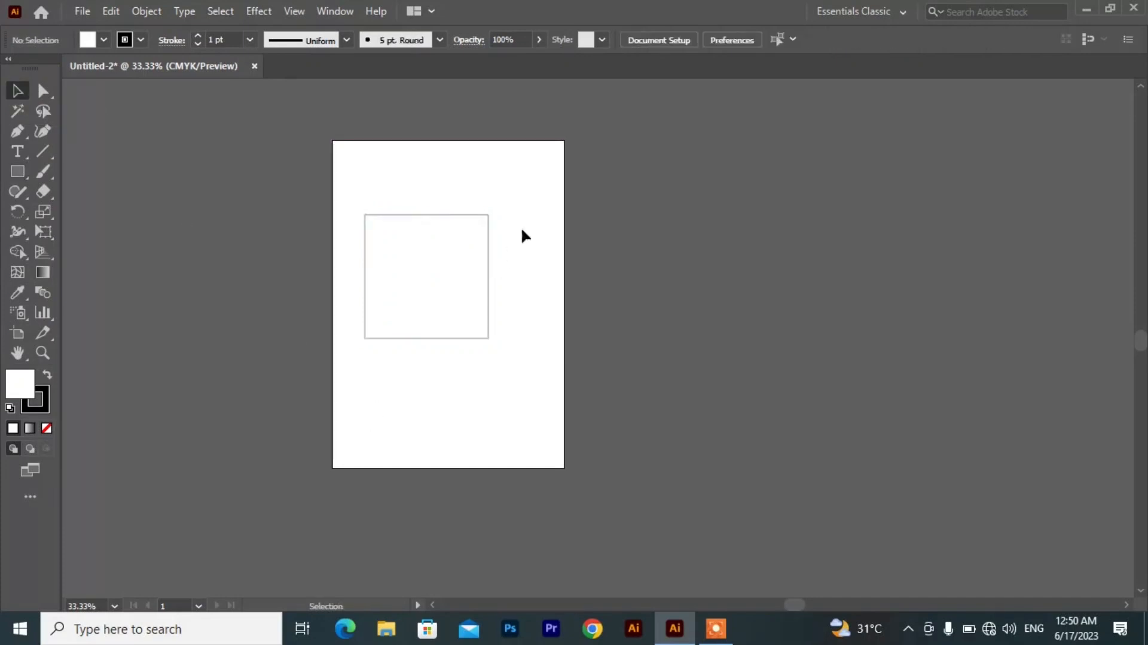
- Select the whole square with the Selection tool and enlarge it slightly from its lower-right corner
left_click_drag(551, 187, 463, 386)
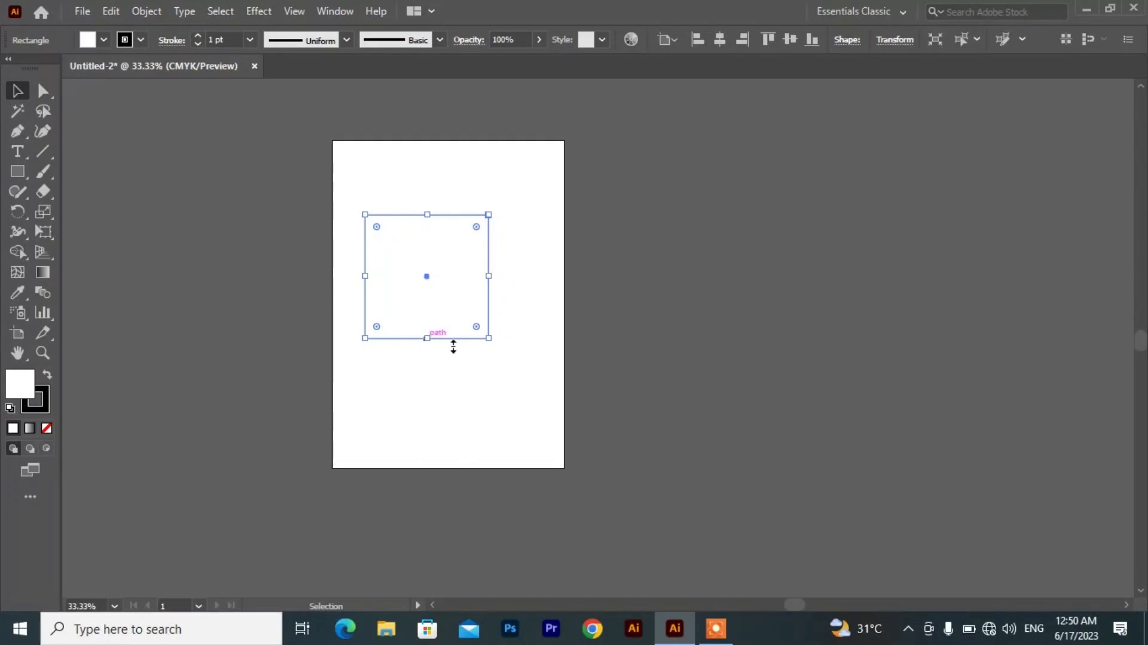
mouse_move(491, 342)
left_mouse_down()
mouse_move(428, 287)
mouse_move(497, 345)
left_mouse_up()
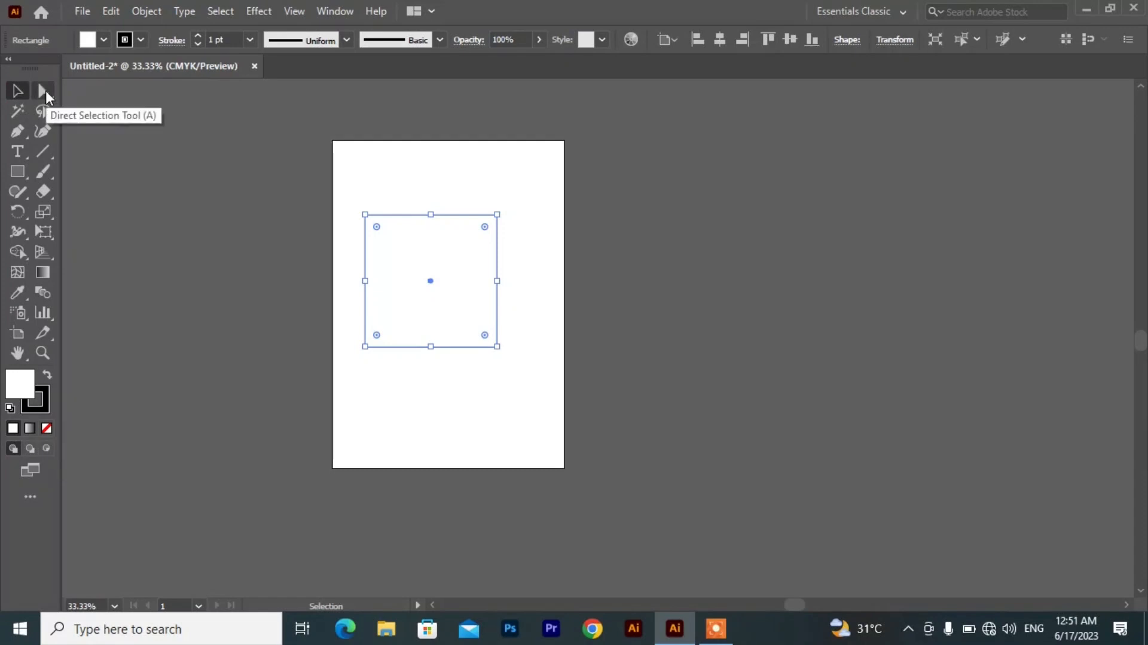
- Activate the Direct Selection tool, deselect the square, and select all of its anchor points with a marquee
key("a")
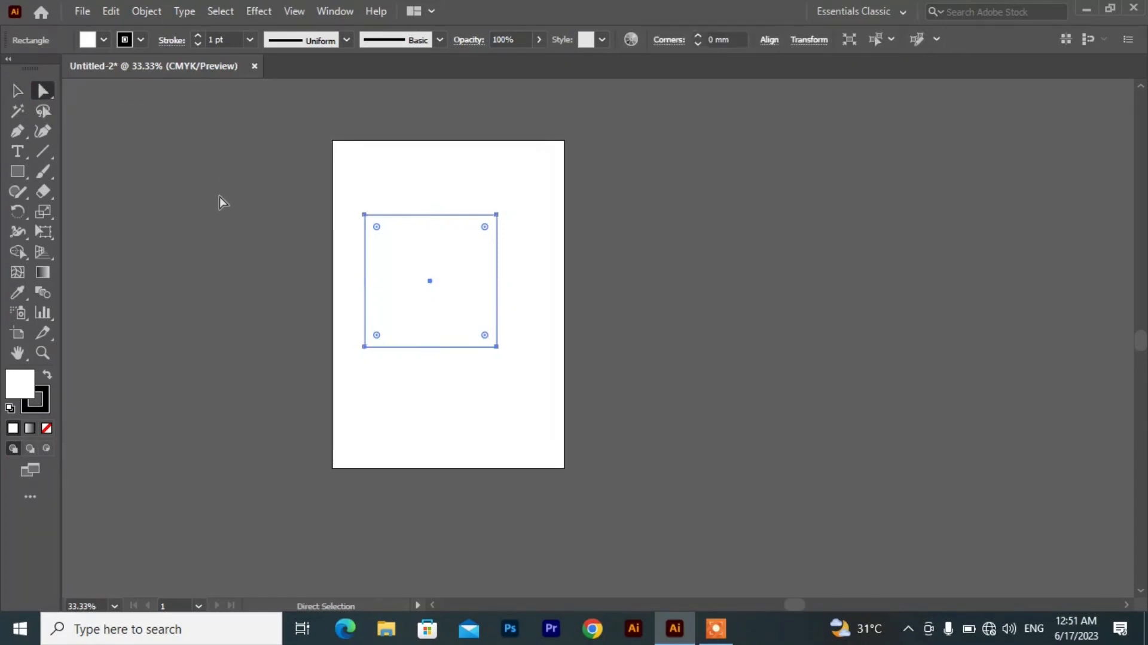
key("v")
key("a")
left_click(517, 392)
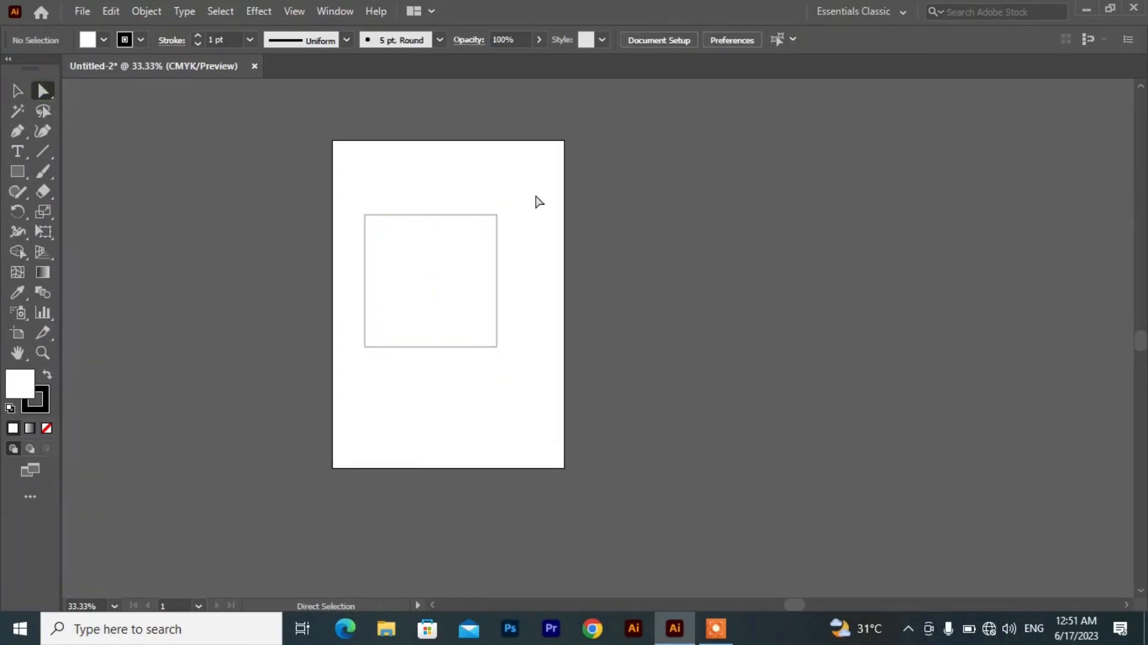
left_click_drag(537, 196, 355, 385)
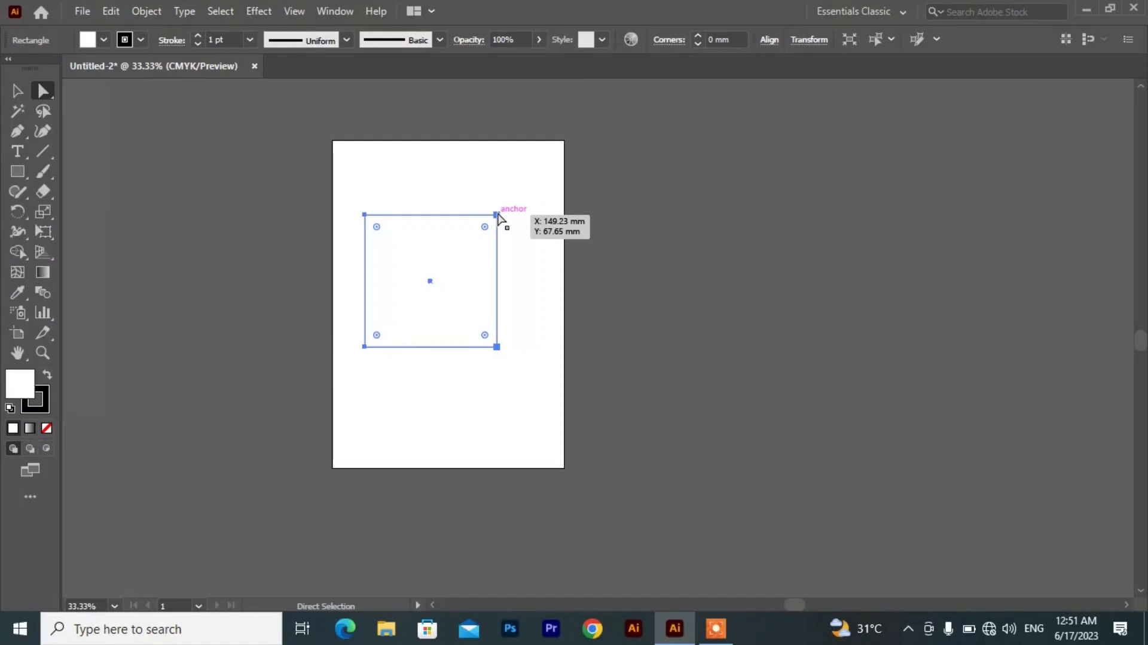
- Move the square's upper-right and upper-left anchor points individually up and outward with the Direct Selection tool
left_click_drag(519, 187, 476, 268)
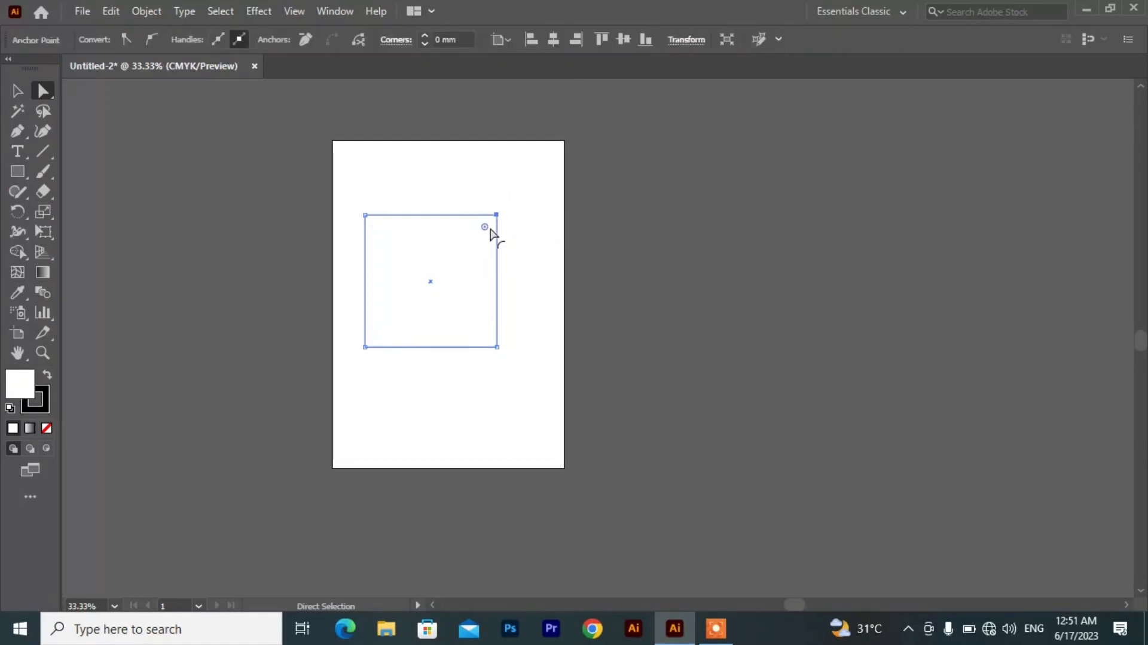
left_click_drag(499, 222, 529, 180)
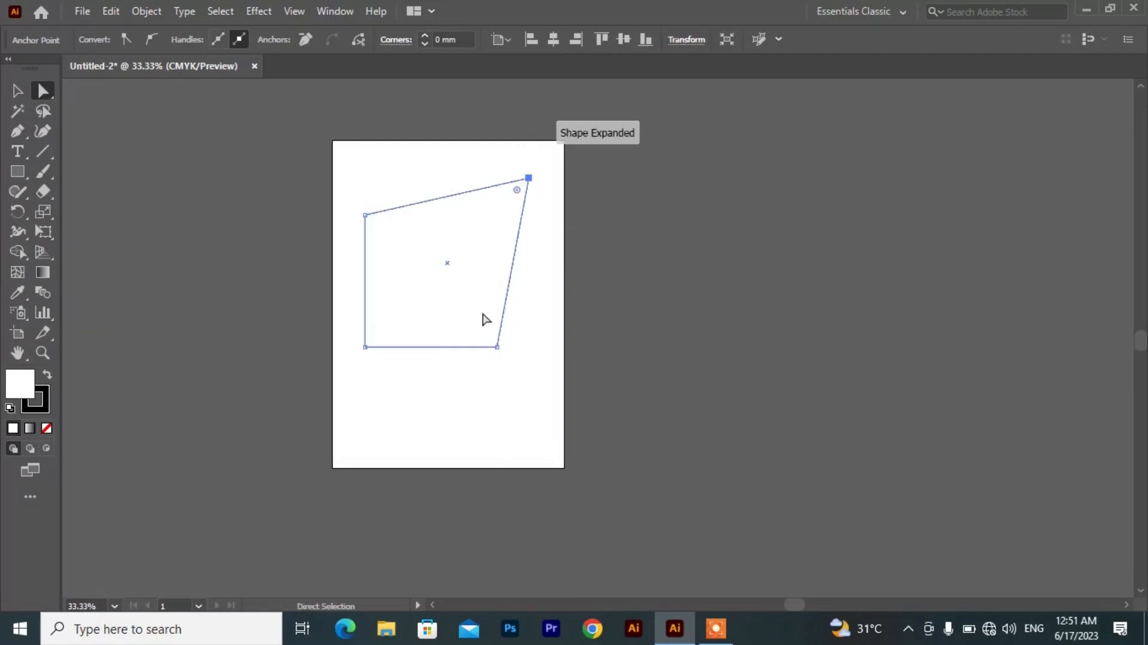
mouse_move(351, 198)
left_mouse_down()
mouse_move(375, 247)
mouse_move(374, 220)
mouse_move(338, 191)
mouse_move(333, 201)
left_mouse_up()
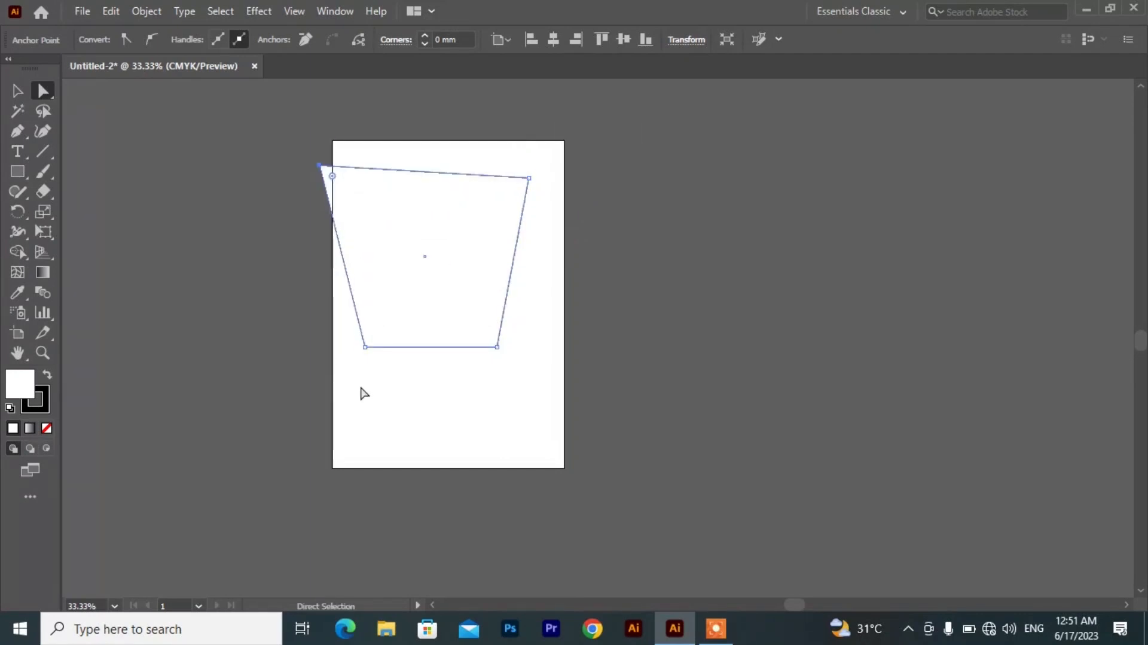
- Move the shape's lower-left anchor point outward and its lower-right anchor point inward near the upper-left corner with the Direct Selection tool
left_click_drag(342, 329, 393, 382)
left_click_drag(362, 344, 316, 399)
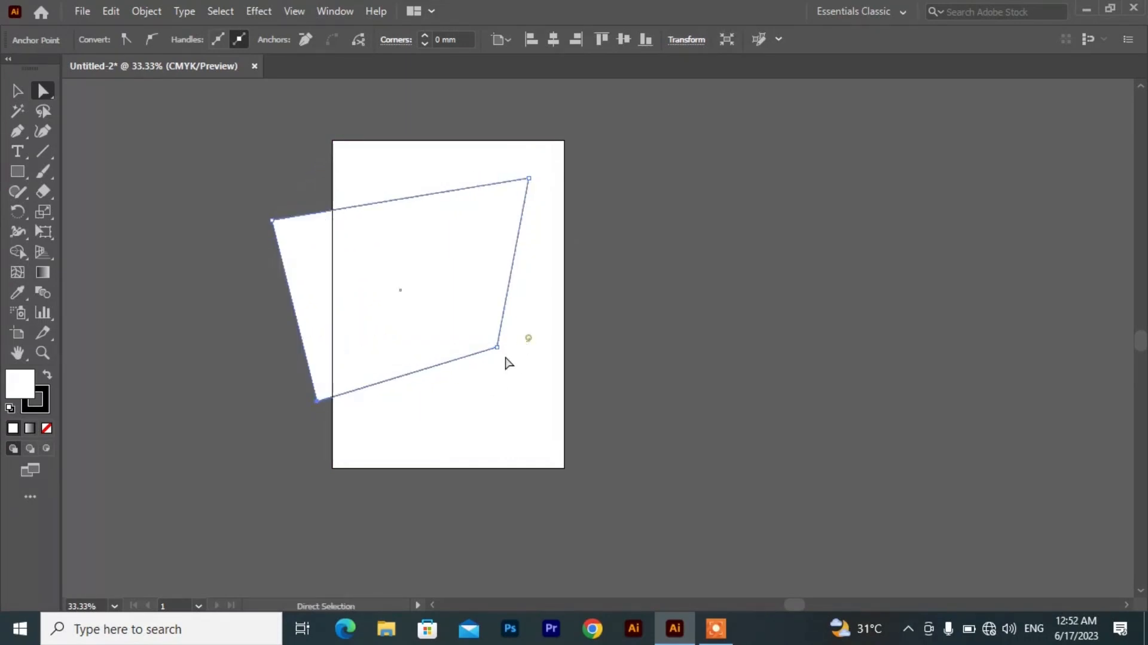
left_click_drag(529, 338, 478, 388)
left_click_drag(497, 347, 310, 246)
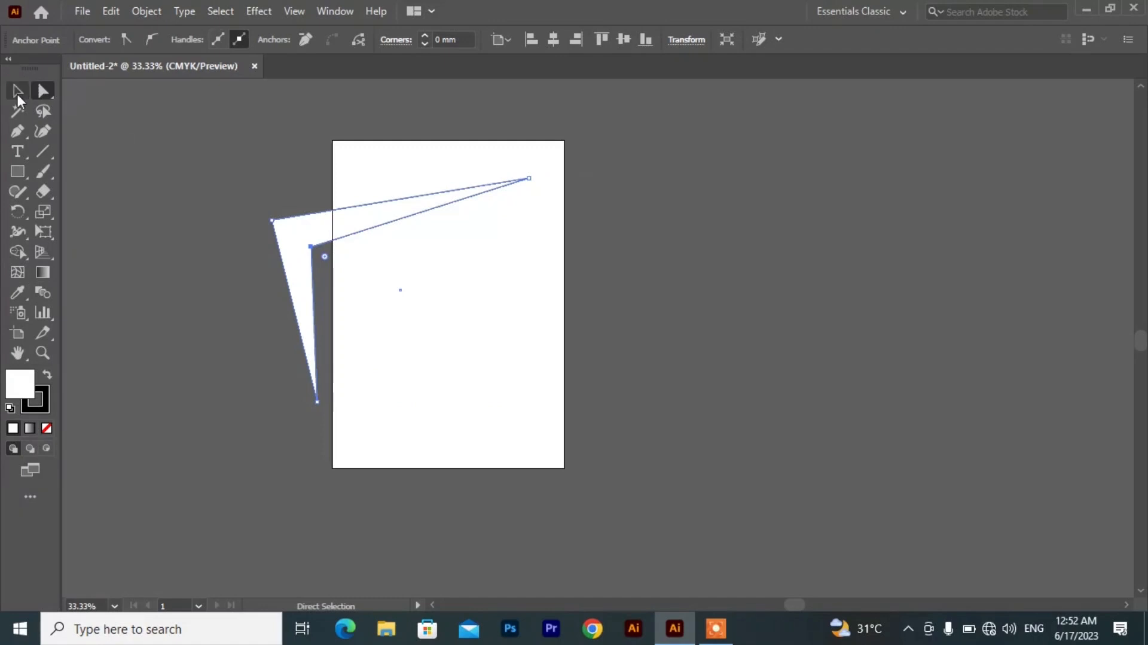
- Move the whole shape onto the artboard with the Selection tool, scale it down from its upper-right corner, and deselect it
left_click(16, 93)
left_click_drag(297, 250, 400, 267)
left_click_drag(618, 202, 510, 295)
left_click(630, 344)
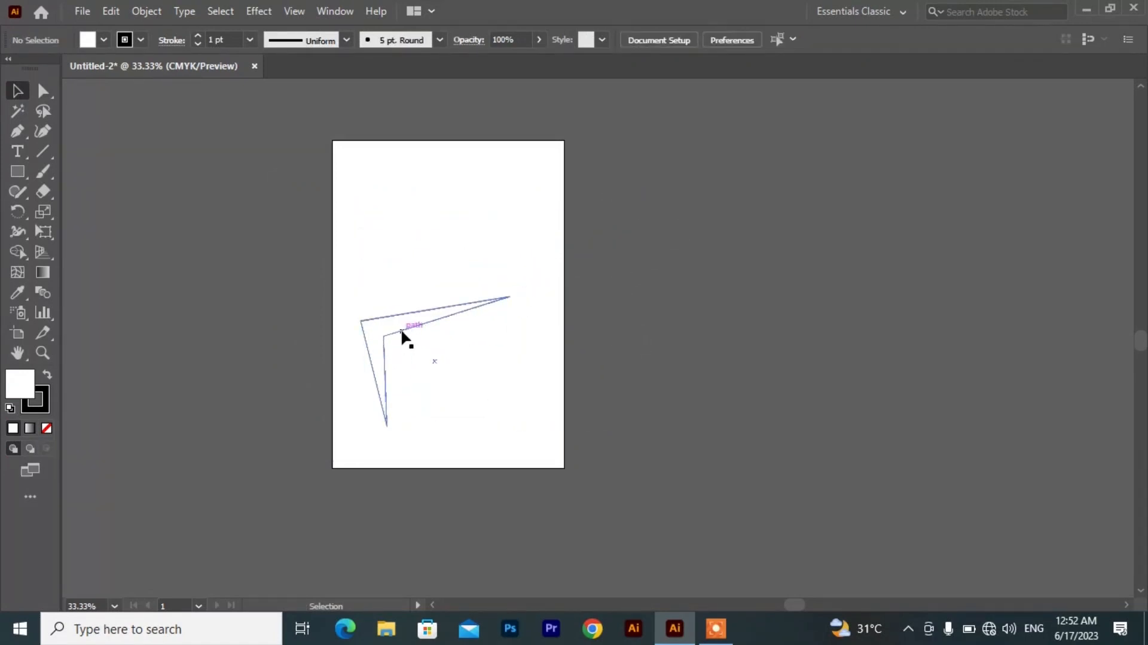
- Move the angular shape up the artboard, then off it onto the empty canvas to the right
left_click_drag(400, 334, 418, 248)
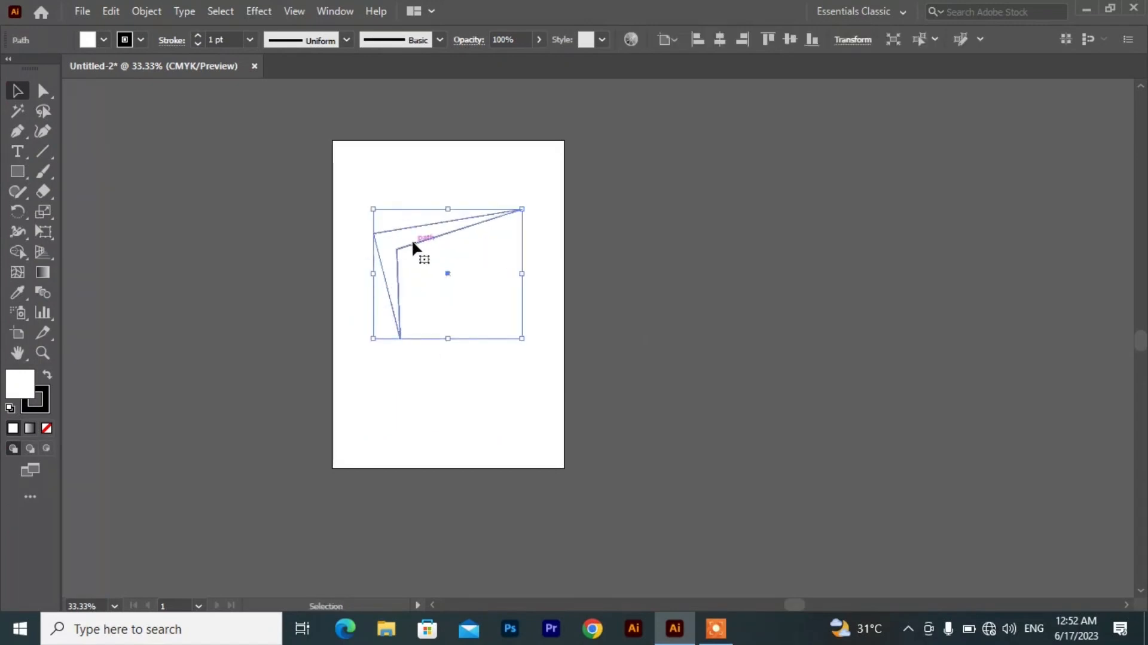
left_click(441, 424)
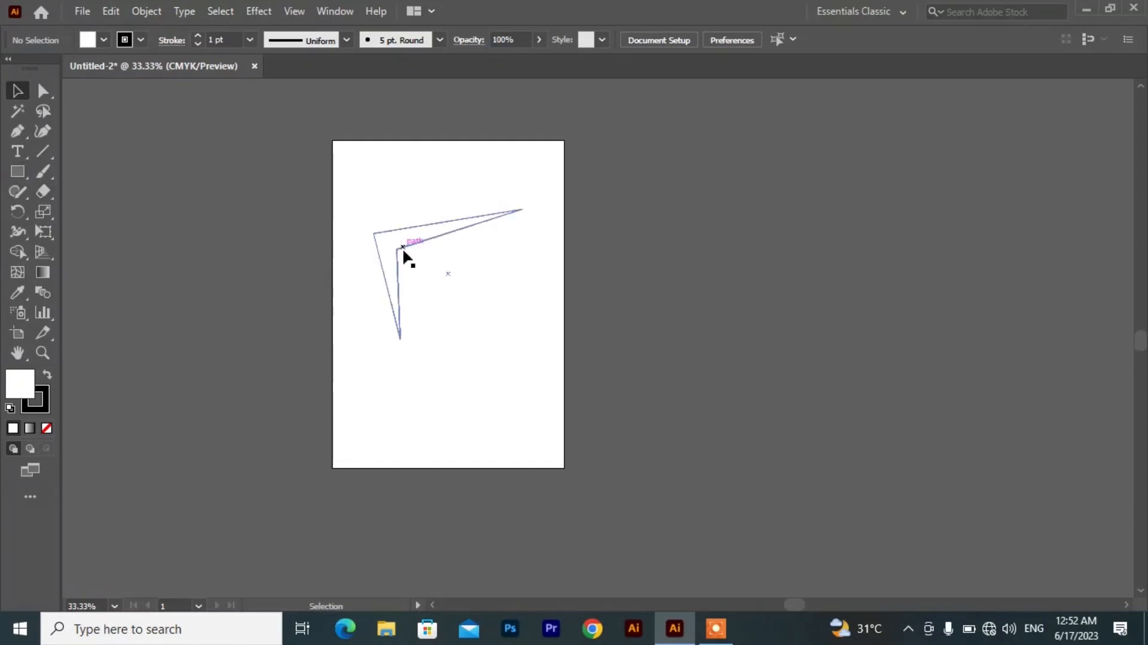
left_click_drag(403, 254, 675, 238)
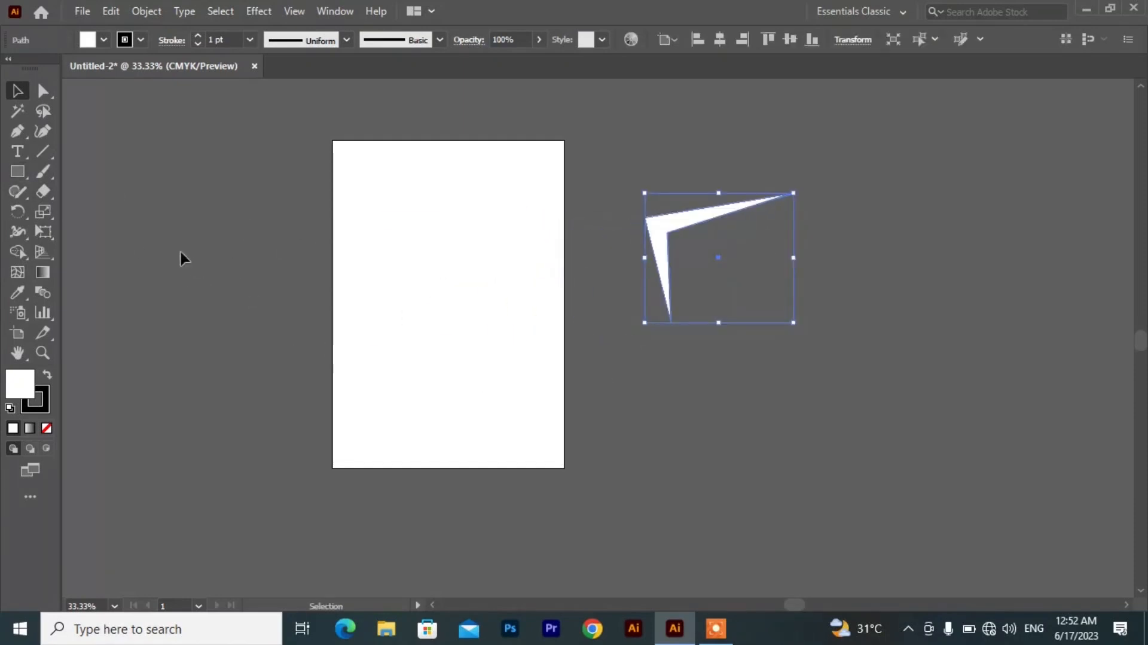
- Draw a circle in the middle of the artboard with the Ellipse tool
left_click(16, 177)
left_click_drag(16, 180, 103, 210)
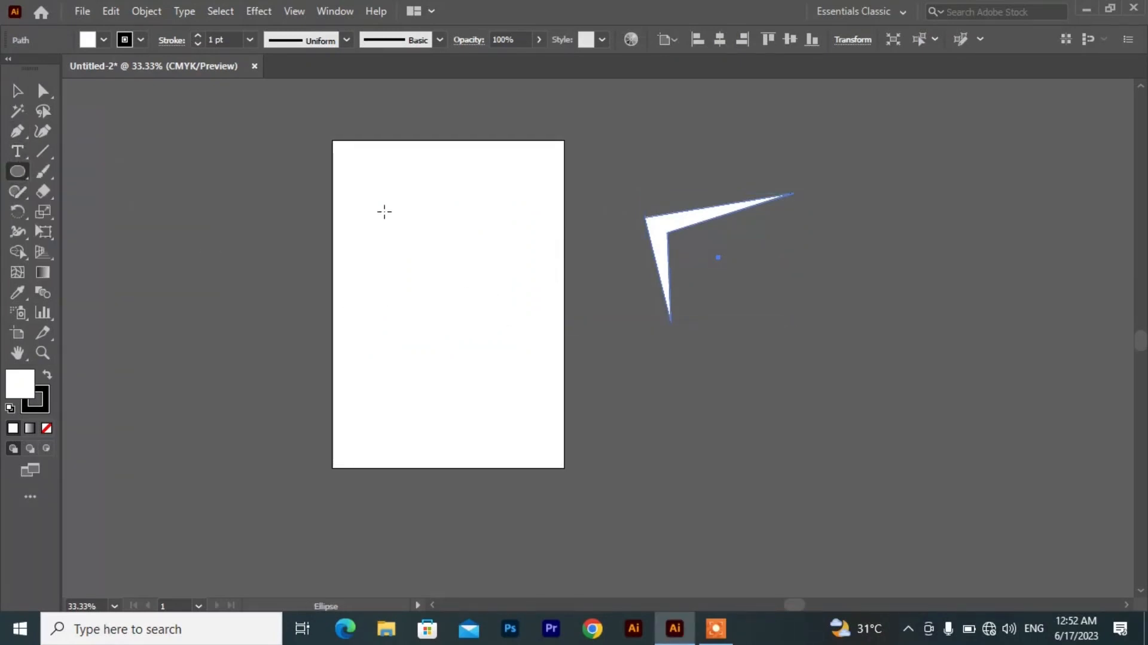
left_click_drag(384, 211, 484, 350)
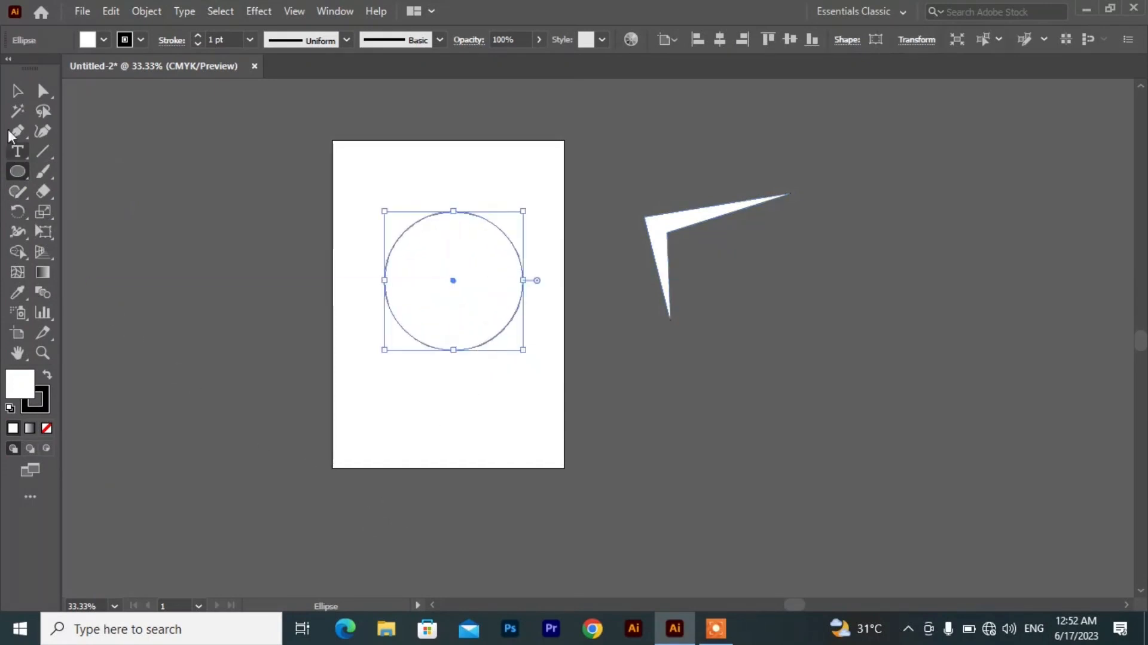
- Deselect the circle and select all of its anchor points with a Direct Selection marquee
left_click(42, 90)
left_click(401, 445)
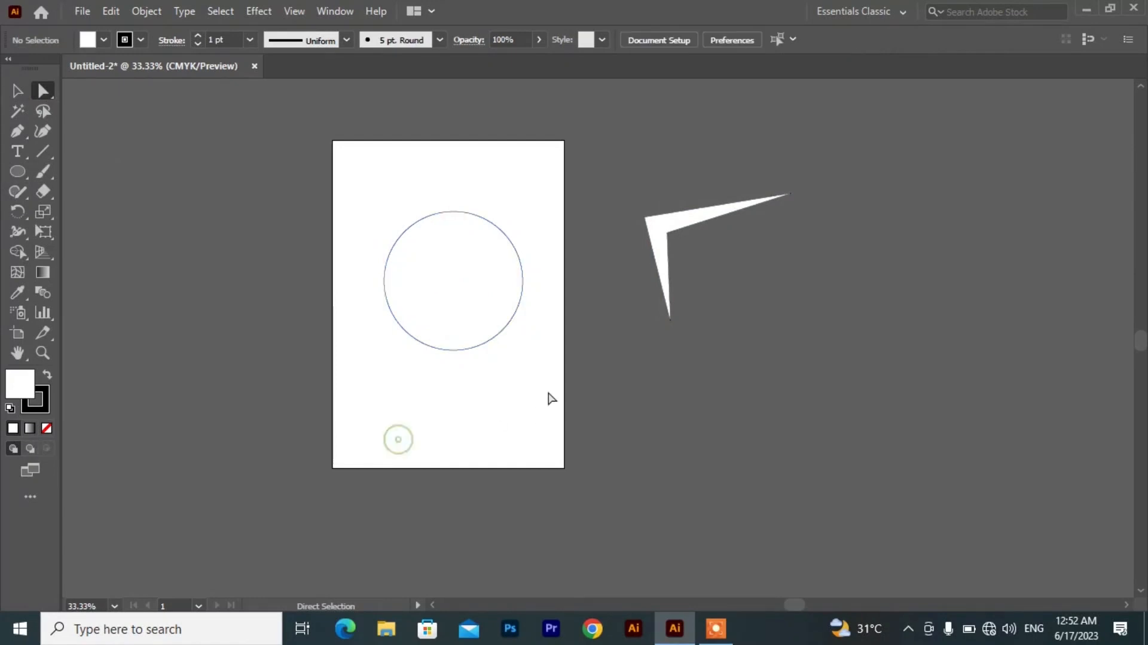
left_click_drag(547, 198, 369, 377)
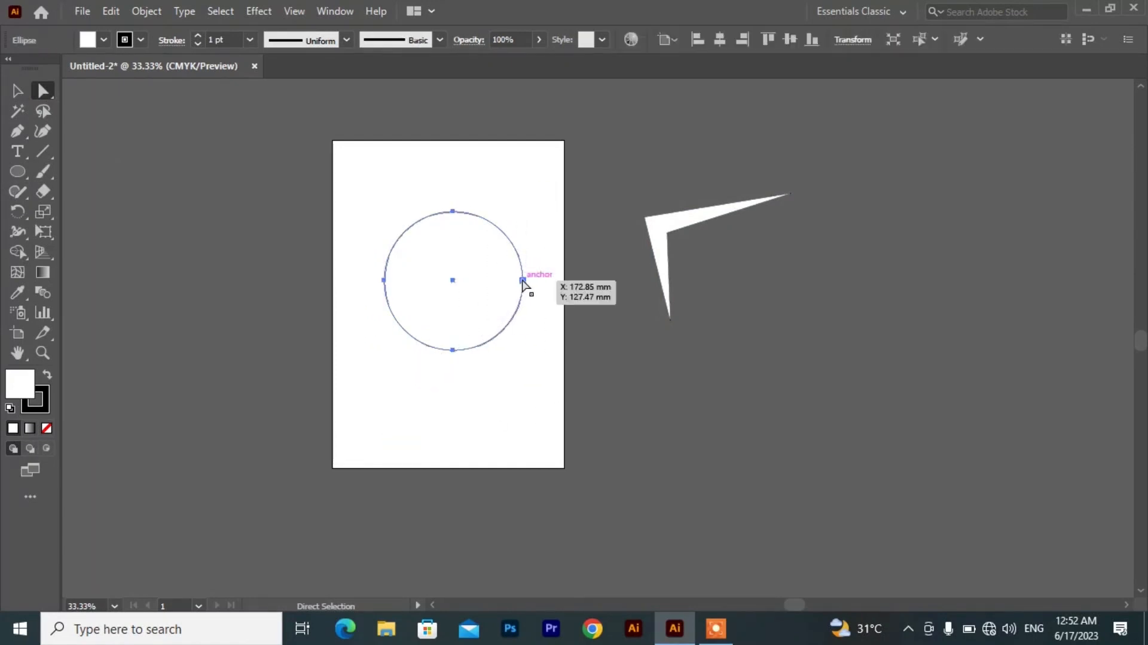
- Move the circle's right anchor point inward to form a crescent, and tilt that point's direction handles
left_click(523, 280)
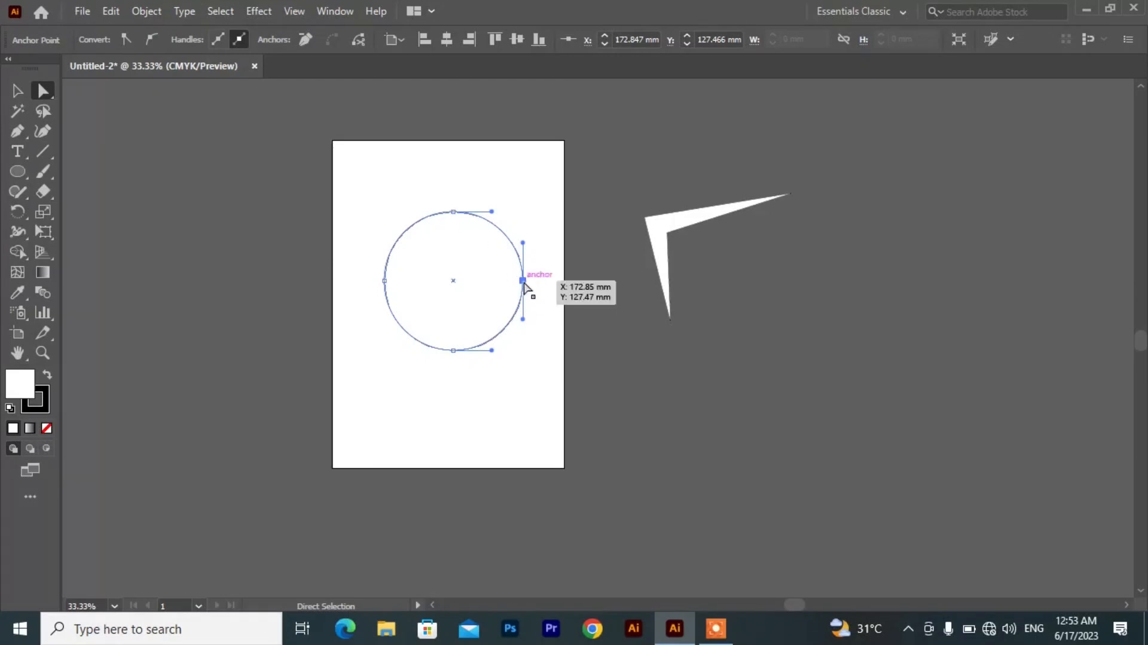
left_click_drag(523, 281, 417, 286)
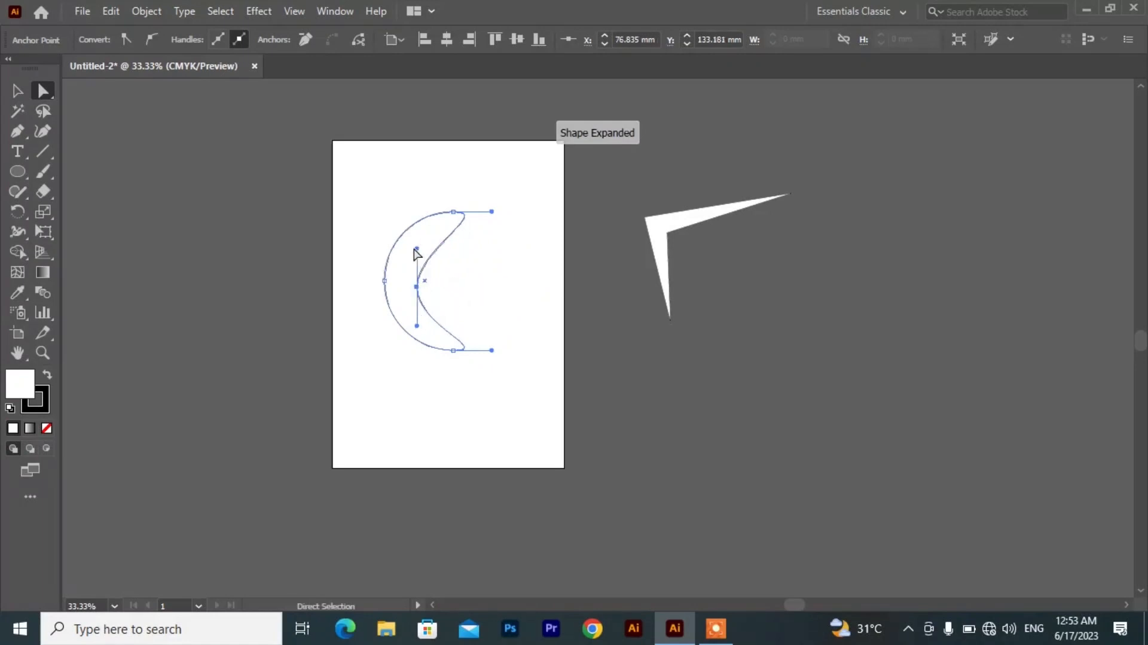
left_click_drag(417, 248, 448, 249)
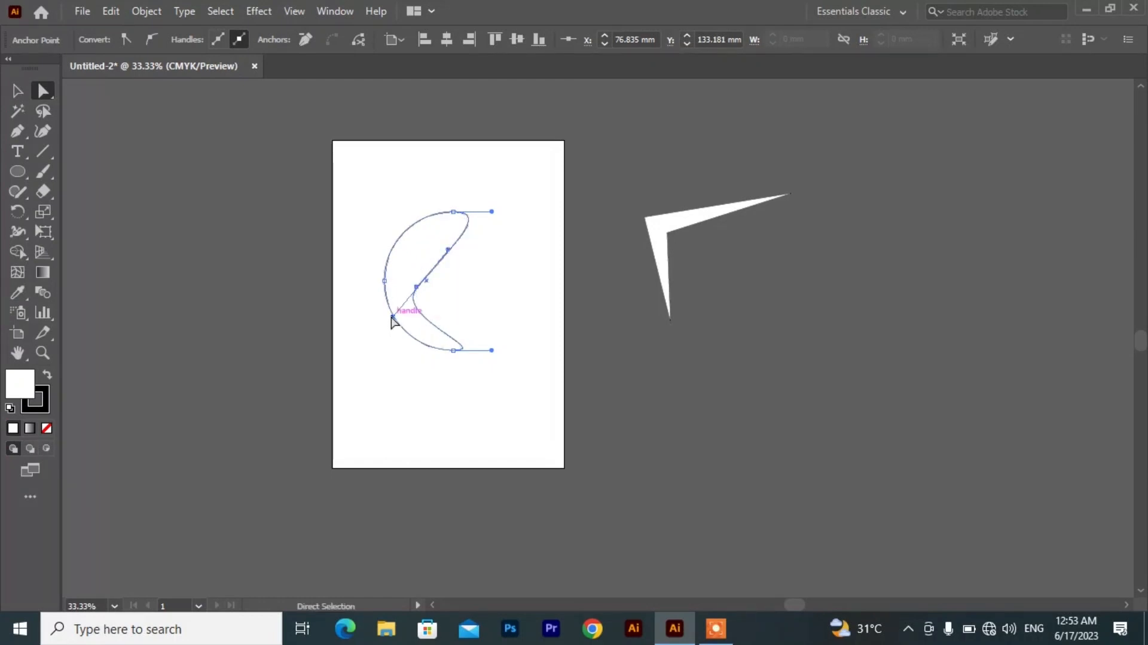
mouse_move(392, 317)
left_mouse_down()
mouse_move(411, 307)
mouse_move(383, 458)
mouse_move(384, 335)
mouse_move(400, 332)
mouse_move(384, 325)
left_mouse_up()
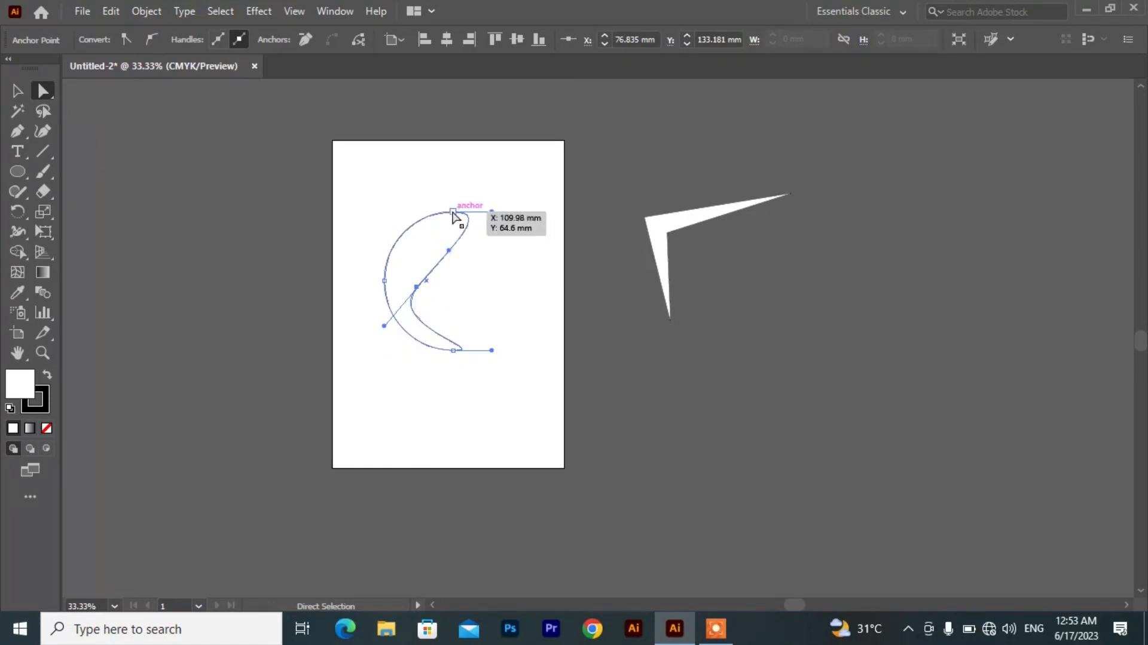
- Reposition the crescent's anchor points individually, stretching the shape toward the artboard's upper right and downward, and deselect it
left_click_drag(453, 212, 419, 157)
left_click_drag(418, 198, 524, 174)
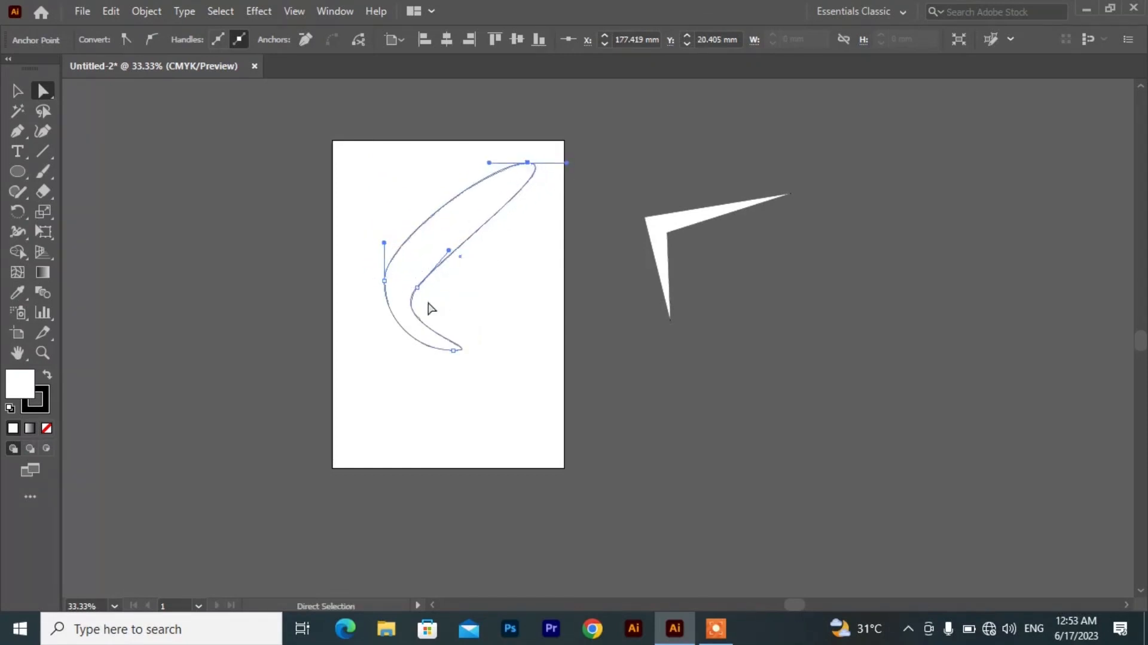
left_click_drag(403, 276, 452, 411)
left_click(475, 293)
left_click_drag(495, 357, 440, 415)
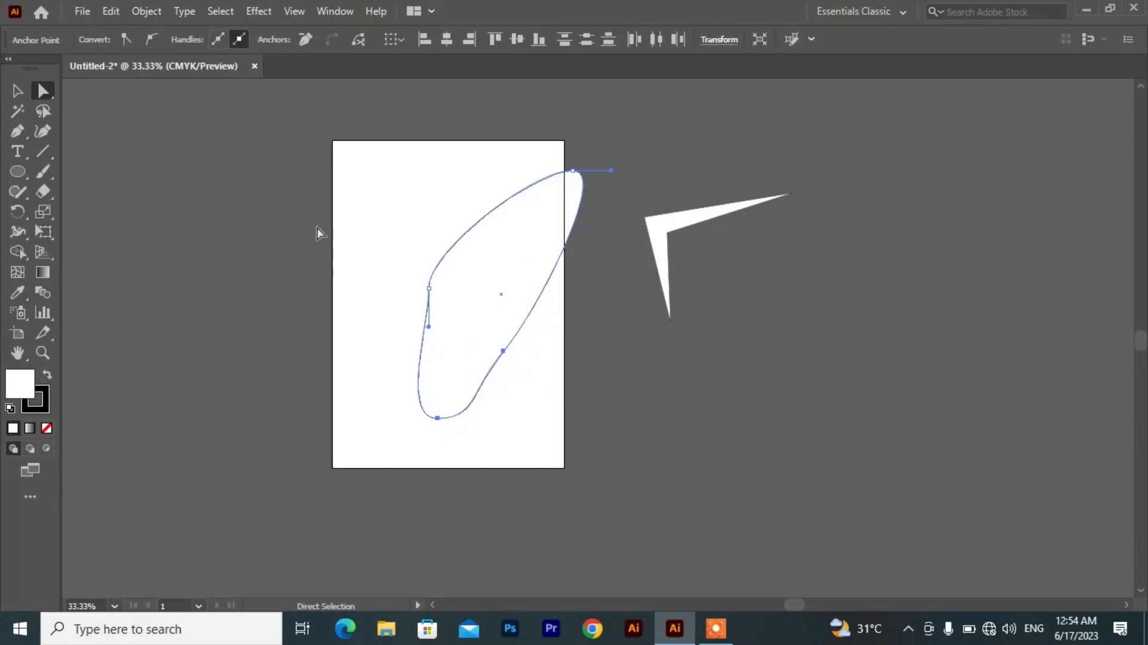
left_click(395, 277)
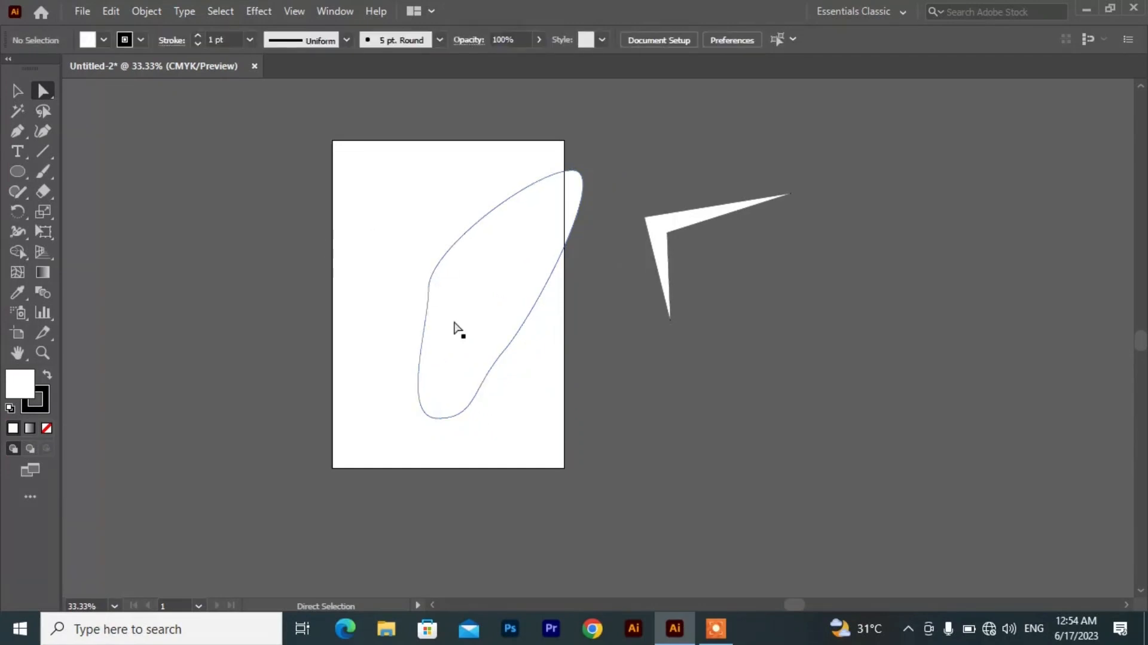
- Select the curved shape's anchor points, then move its left point out past the artboard and its bottom point up inside
left_click_drag(387, 146, 598, 446)
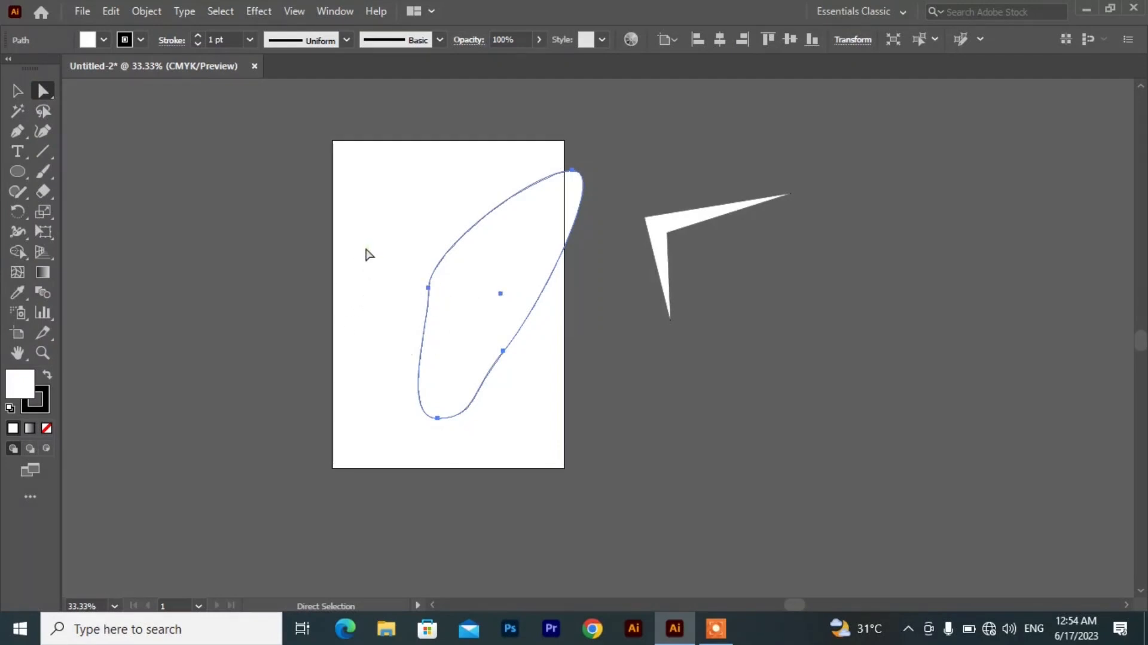
left_click_drag(365, 246, 455, 322)
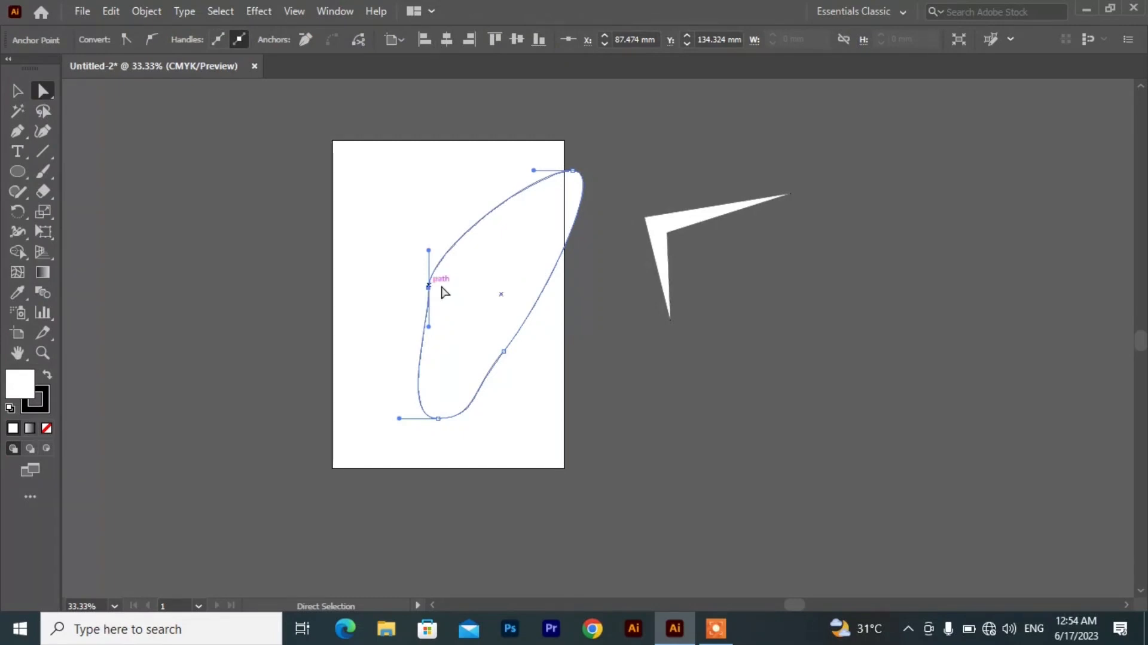
left_click_drag(430, 290, 268, 268)
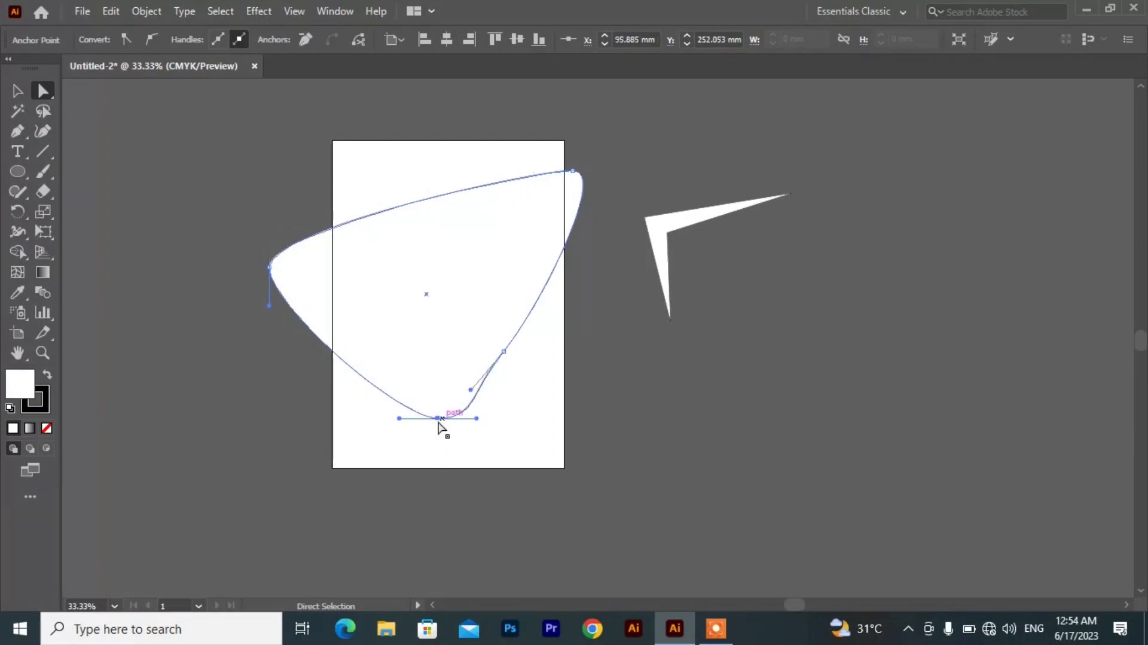
left_click_drag(438, 417, 408, 275)
- Select the whole curved shape with the Selection tool and delete it
key("v")
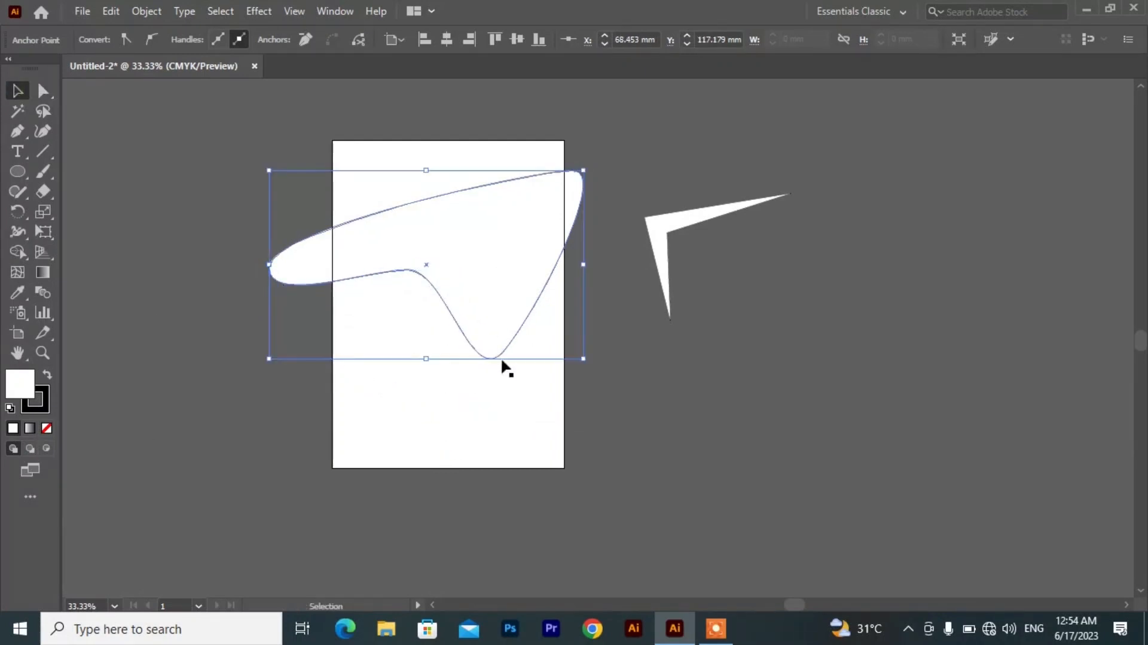
left_click_drag(554, 399, 489, 281)
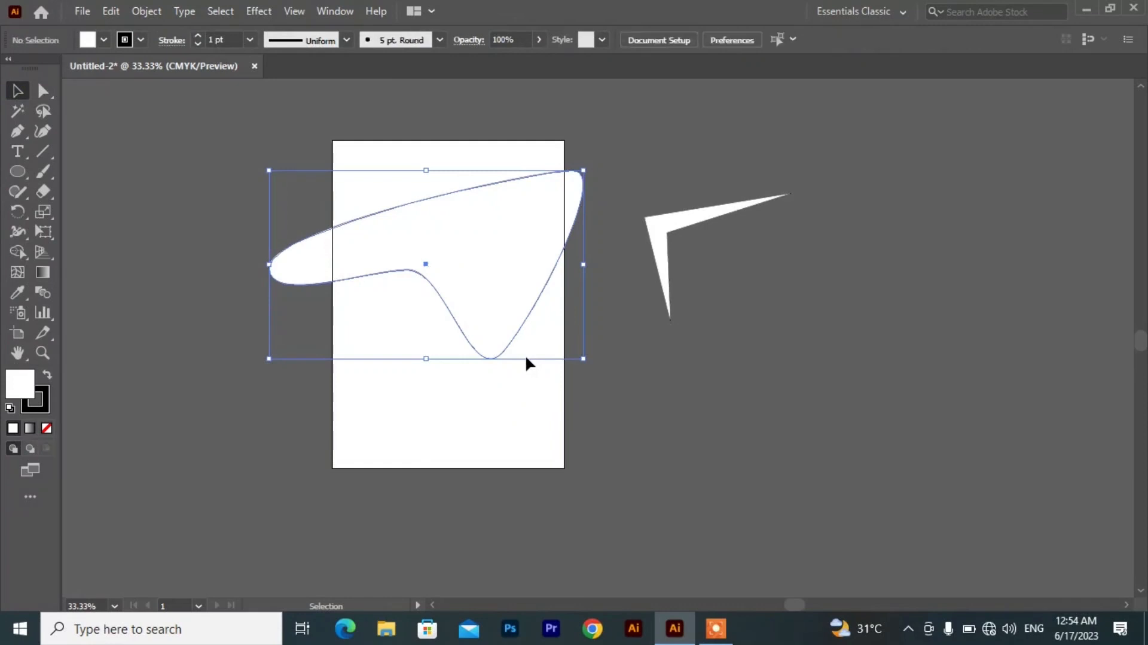
key("Delete")
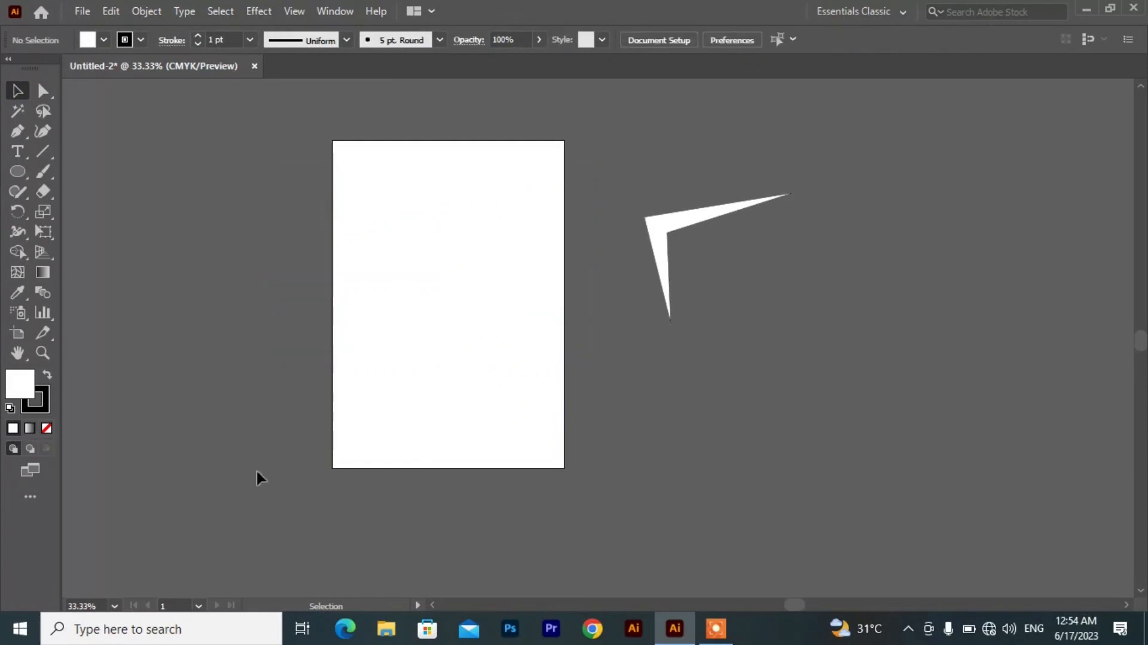
- Draw a diagonal line across the artboard with the Line Segment tool, deselect it, and select it with the Selection tool
left_click(55, 151)
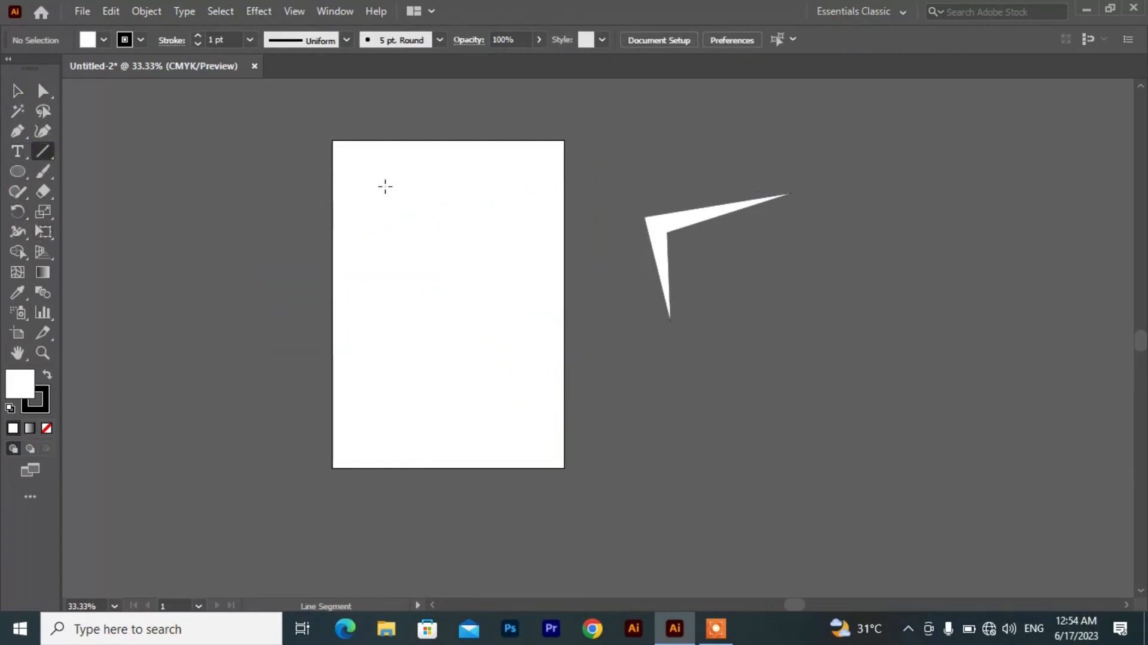
left_click_drag(386, 187, 523, 361)
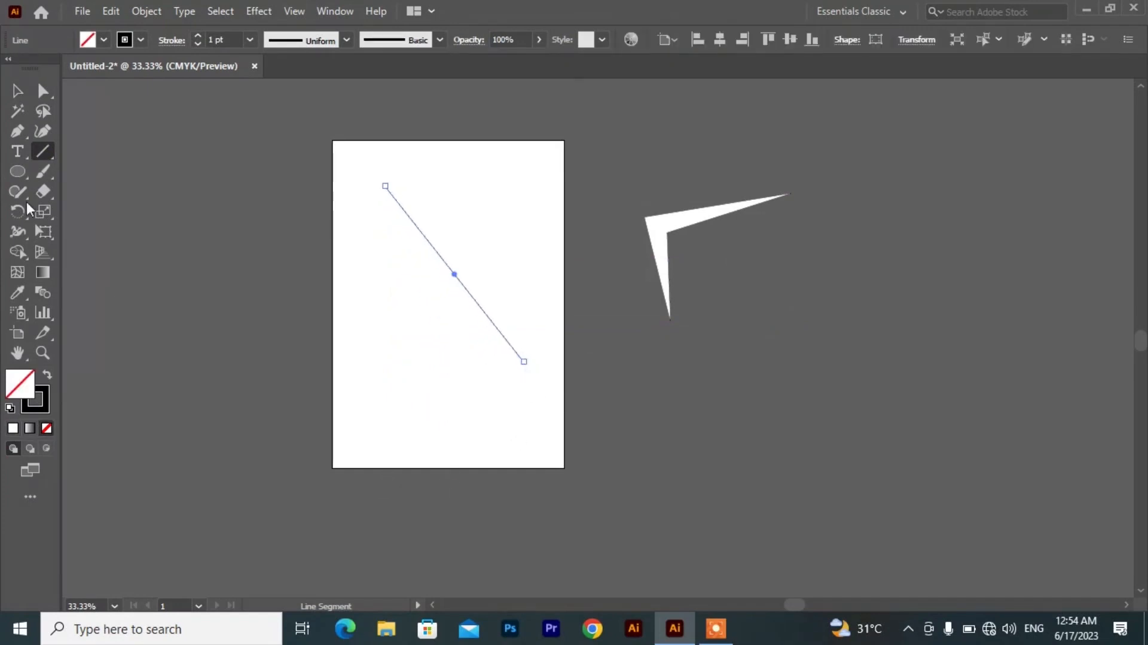
left_click(17, 93)
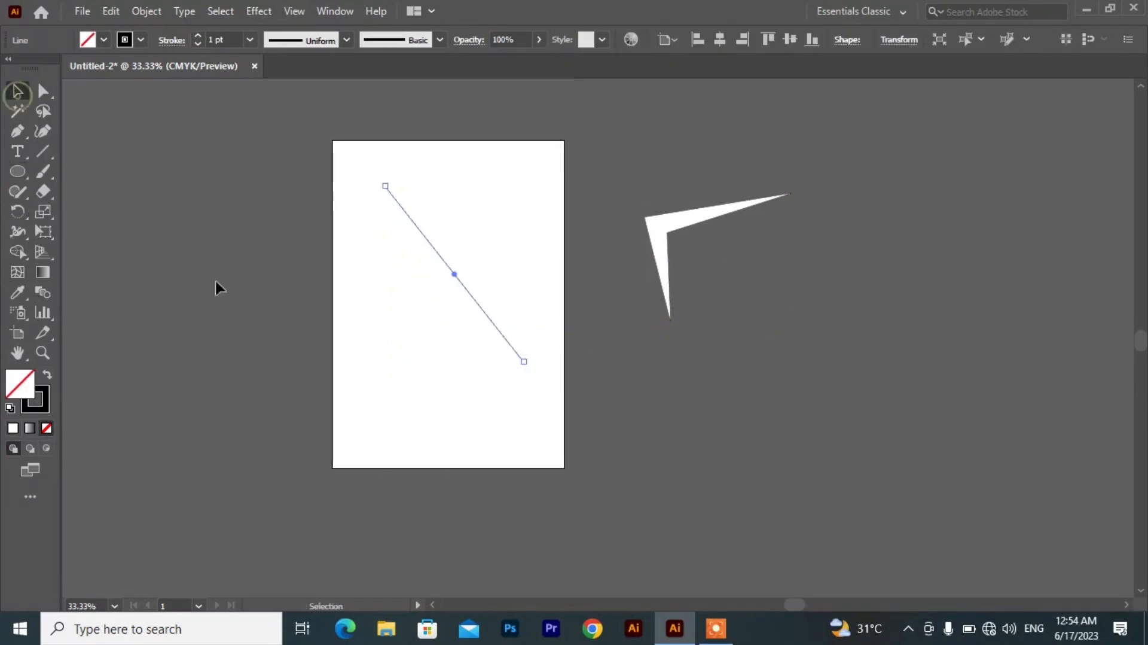
left_click(519, 387)
left_click(477, 302)
- Move the line's two endpoints with the Direct Selection tool so it runs nearly horizontally across the upper artboard
left_click(43, 91)
left_click_drag(527, 168, 353, 381)
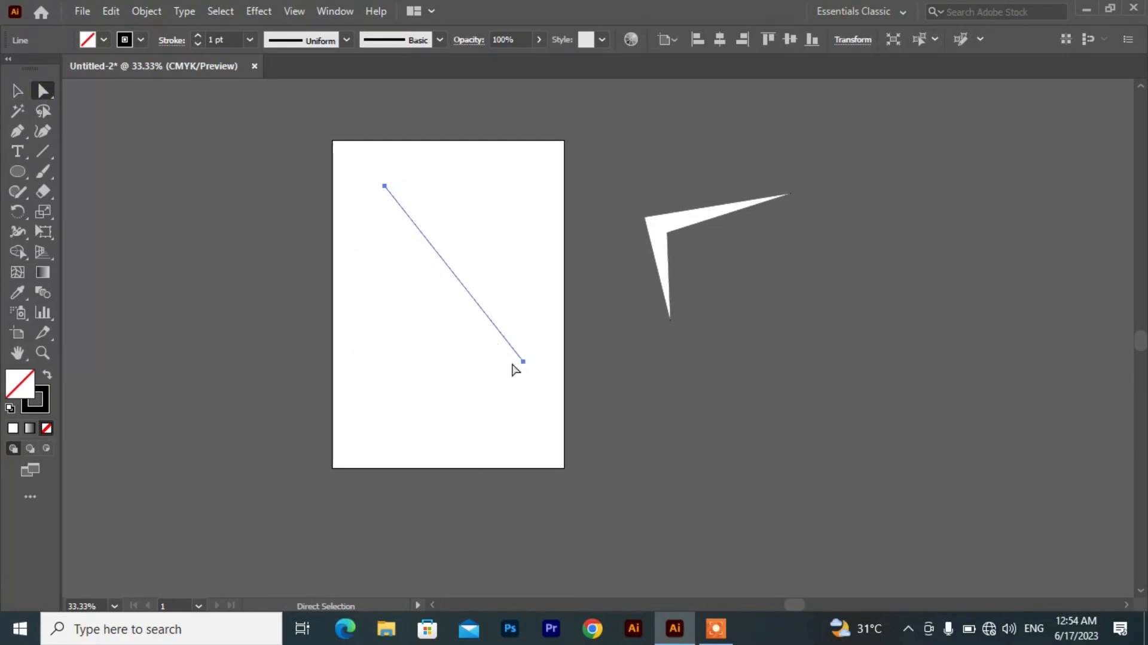
left_click_drag(549, 343, 404, 230)
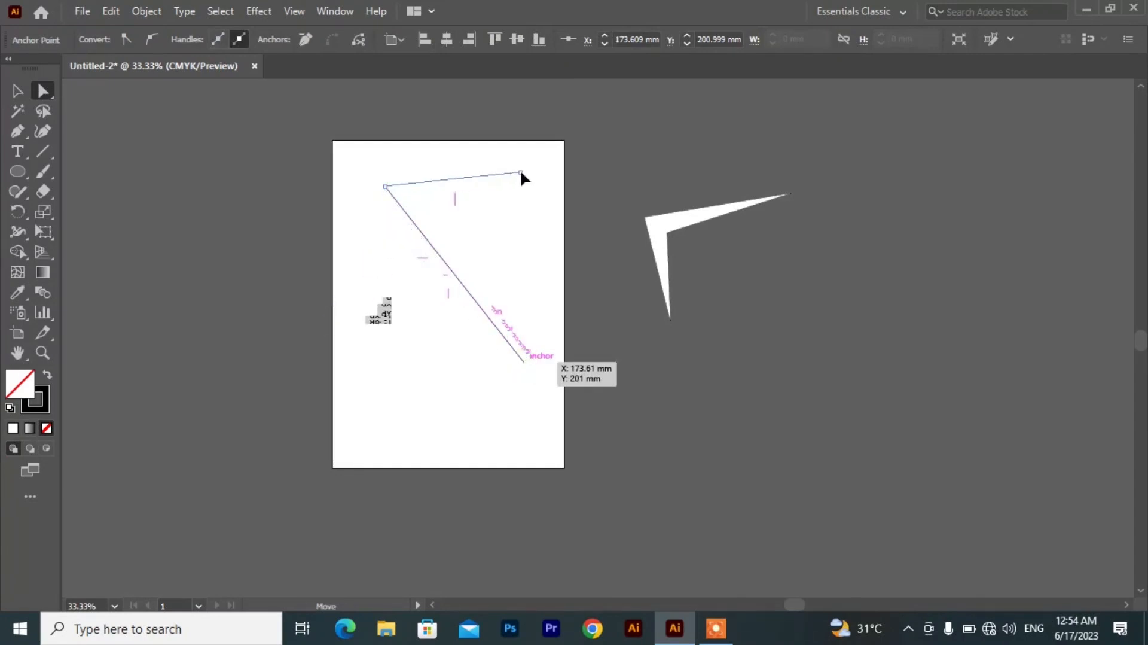
left_click_drag(521, 173, 520, 172)
left_click_drag(385, 186, 361, 192)
left_click_drag(551, 155, 527, 182)
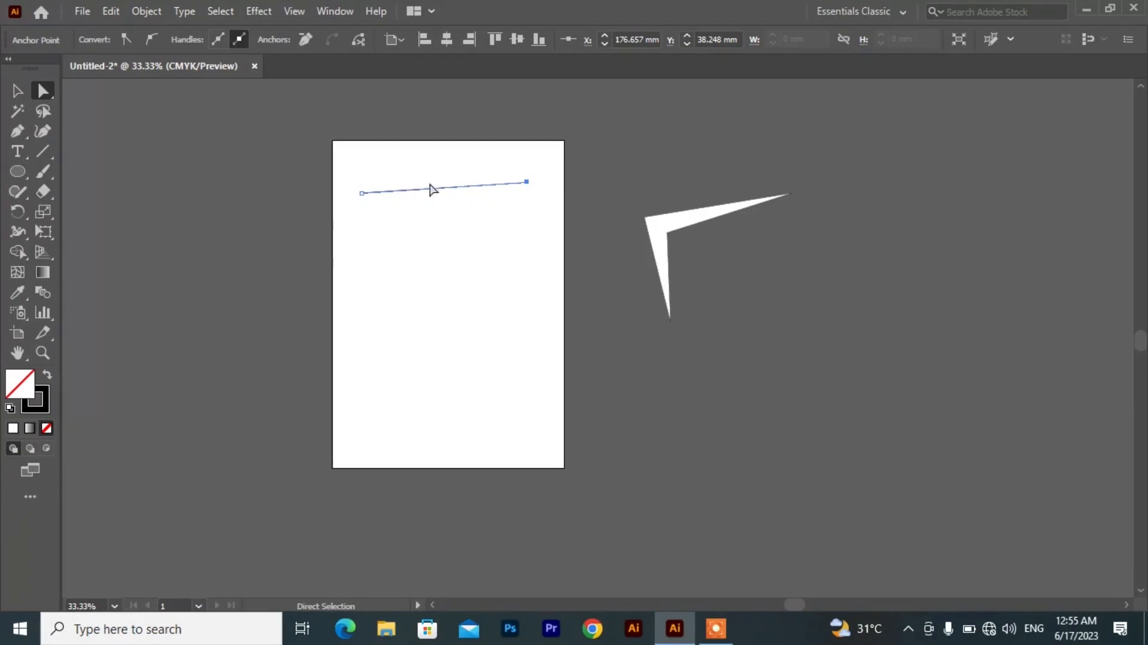
- Add an anchor point near the line's middle and move it down with the Direct Selection tool to form a V
left_click(24, 135)
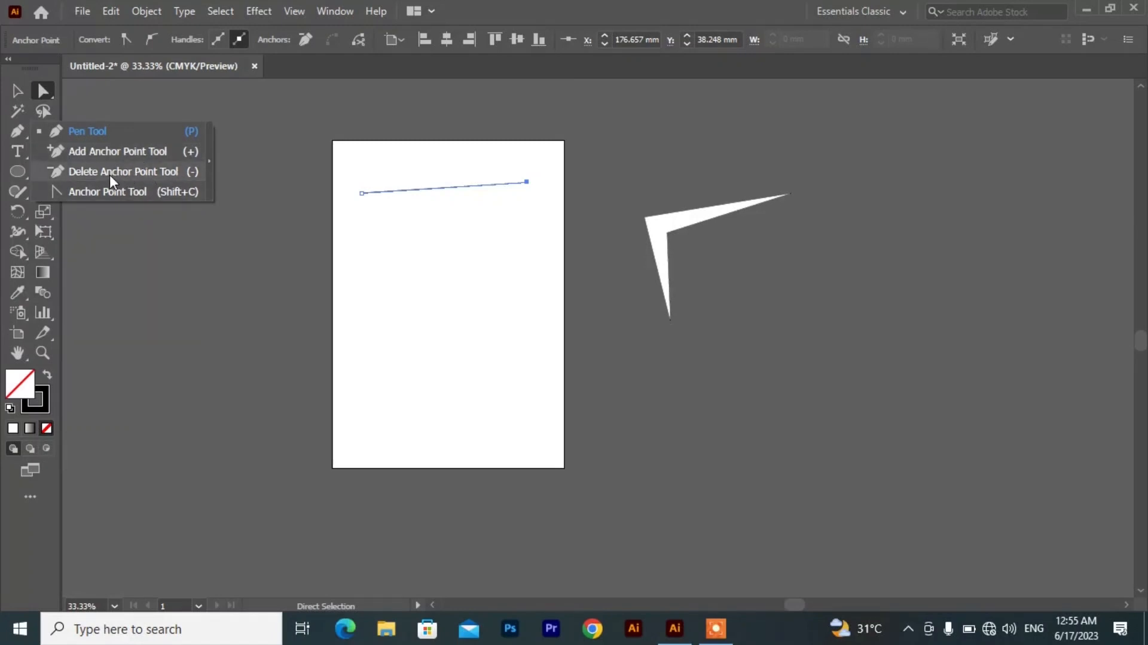
left_click(77, 152)
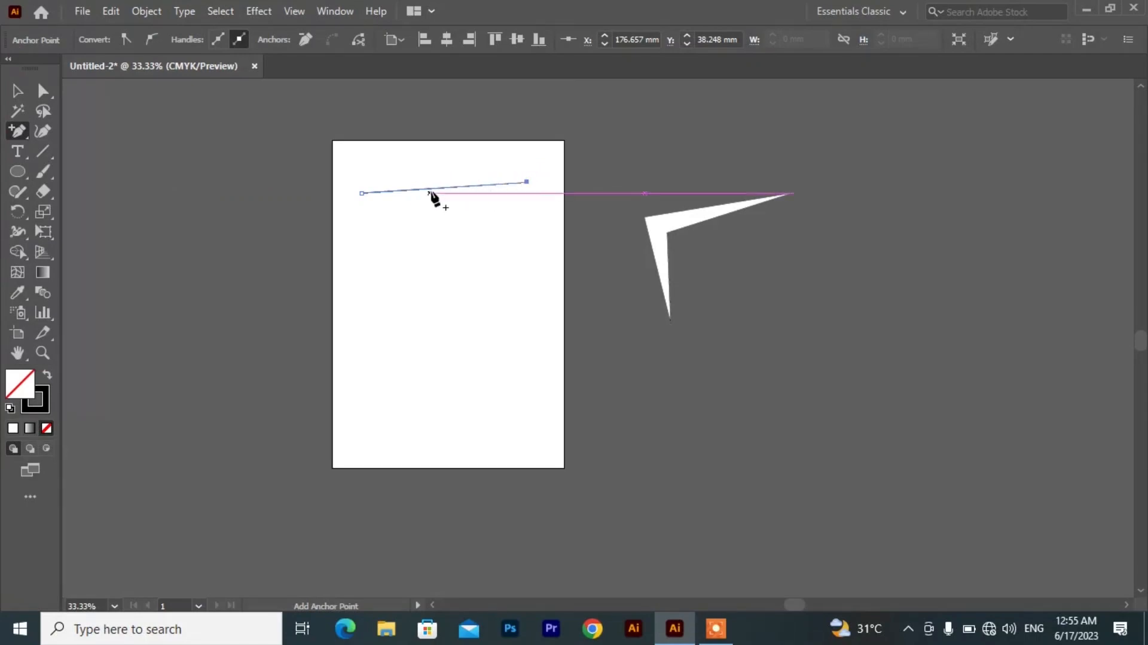
left_click(441, 188)
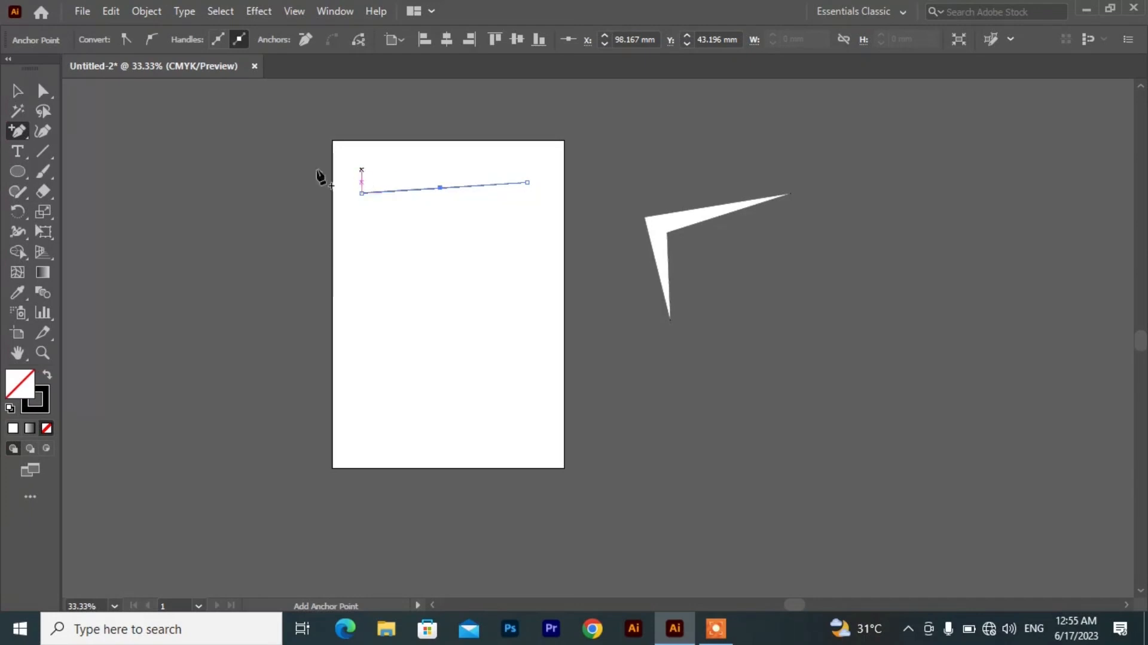
left_click(52, 94)
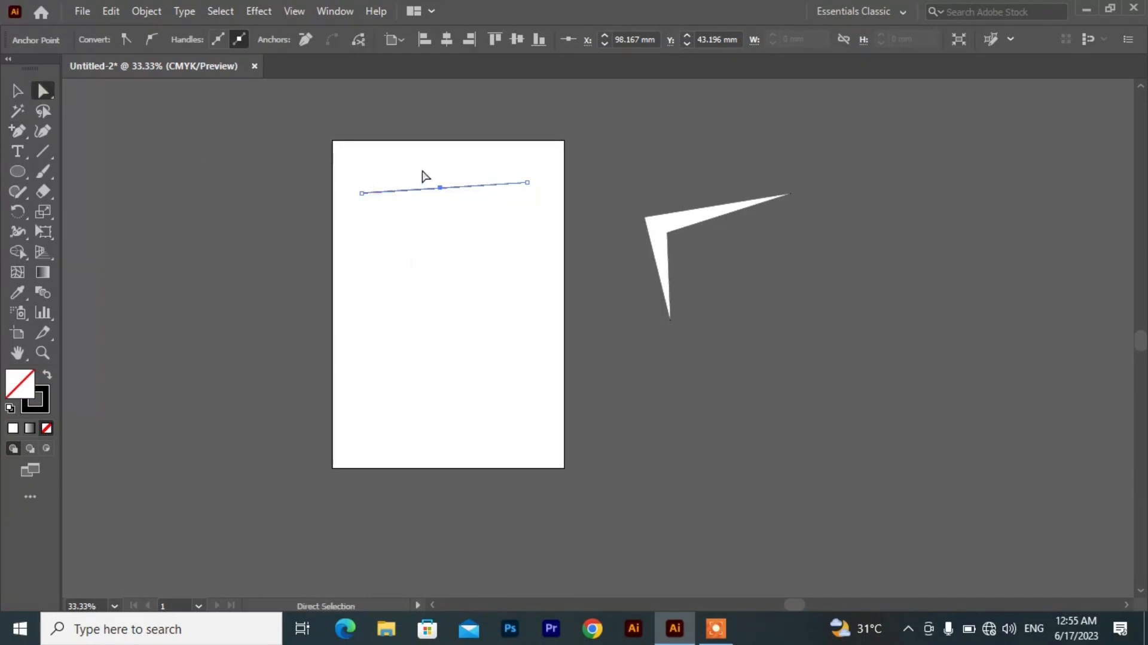
left_click_drag(441, 187, 443, 294)
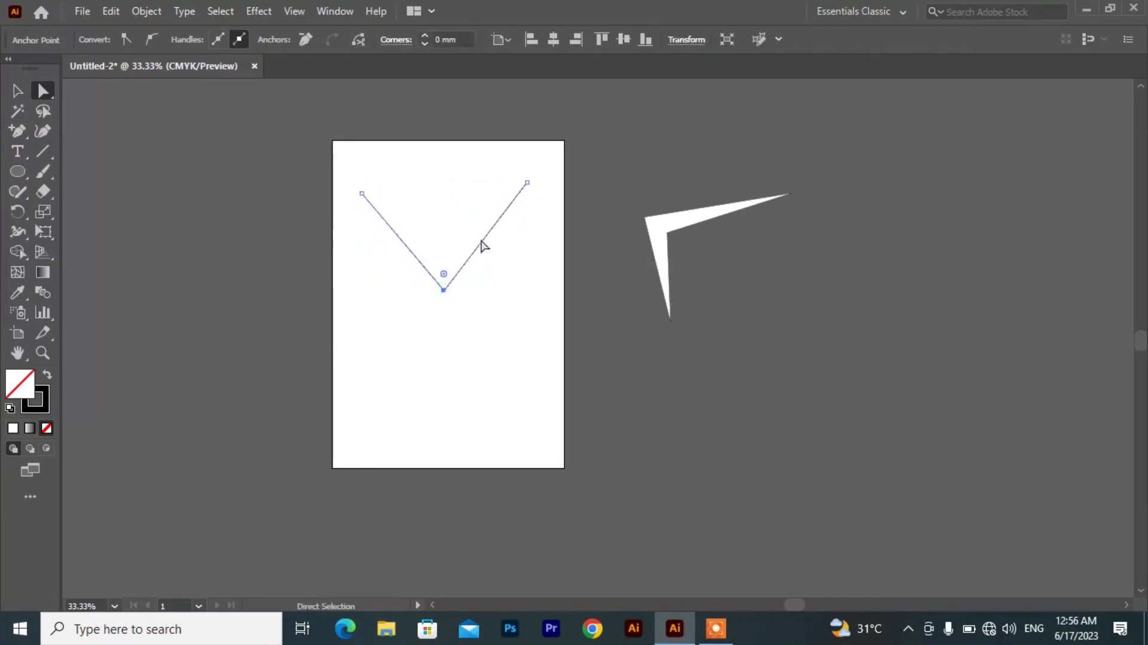
- Add an anchor point midway along the V's right arm and move it up and left with the Direct Selection tool
left_click(18, 131)
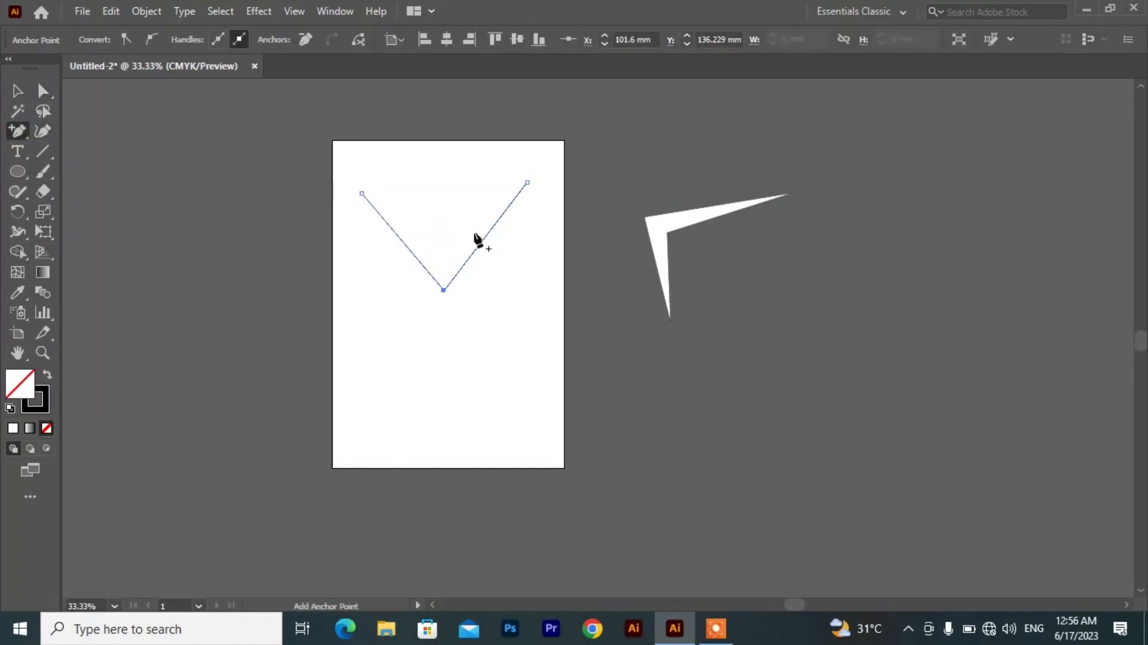
left_click(485, 236)
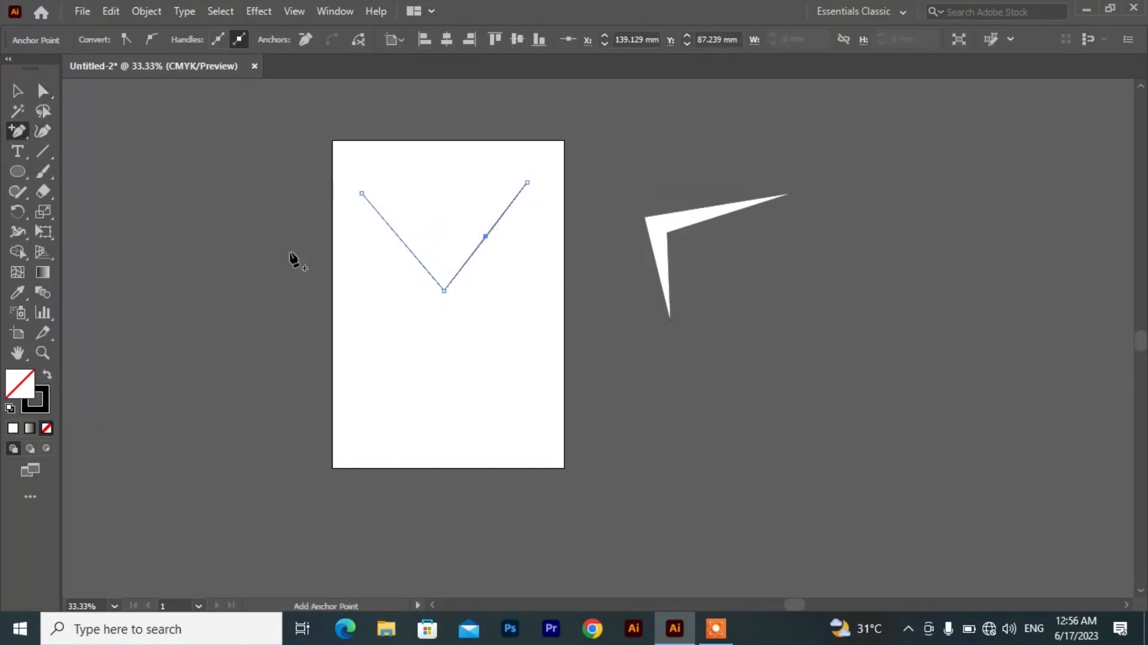
left_click(42, 91)
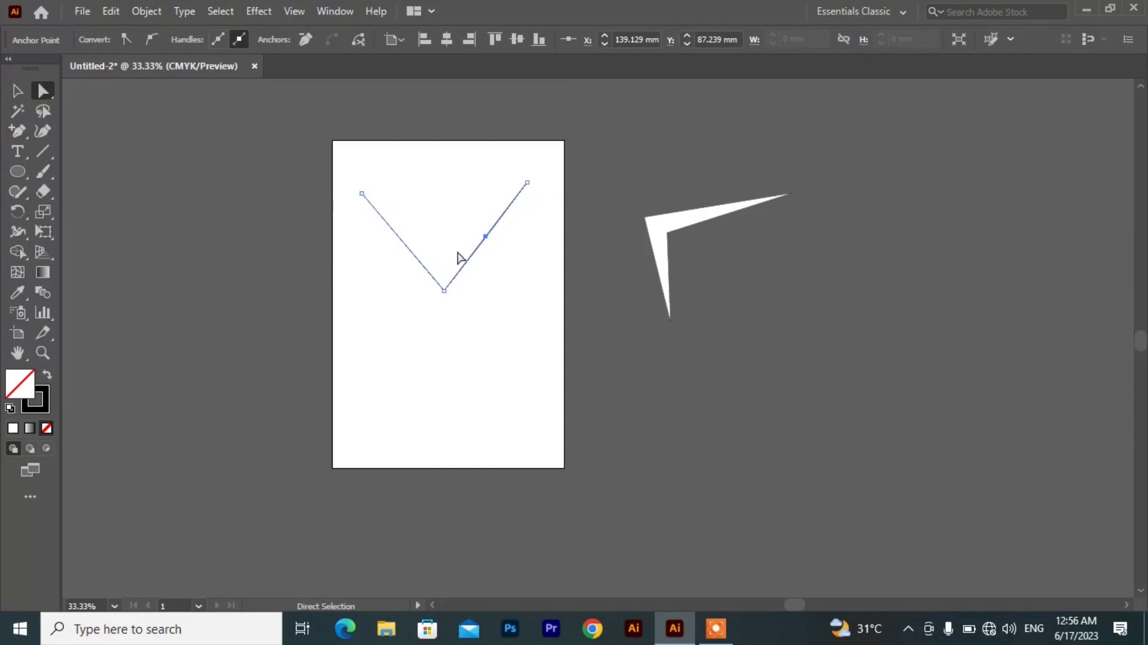
left_click_drag(461, 224, 443, 203)
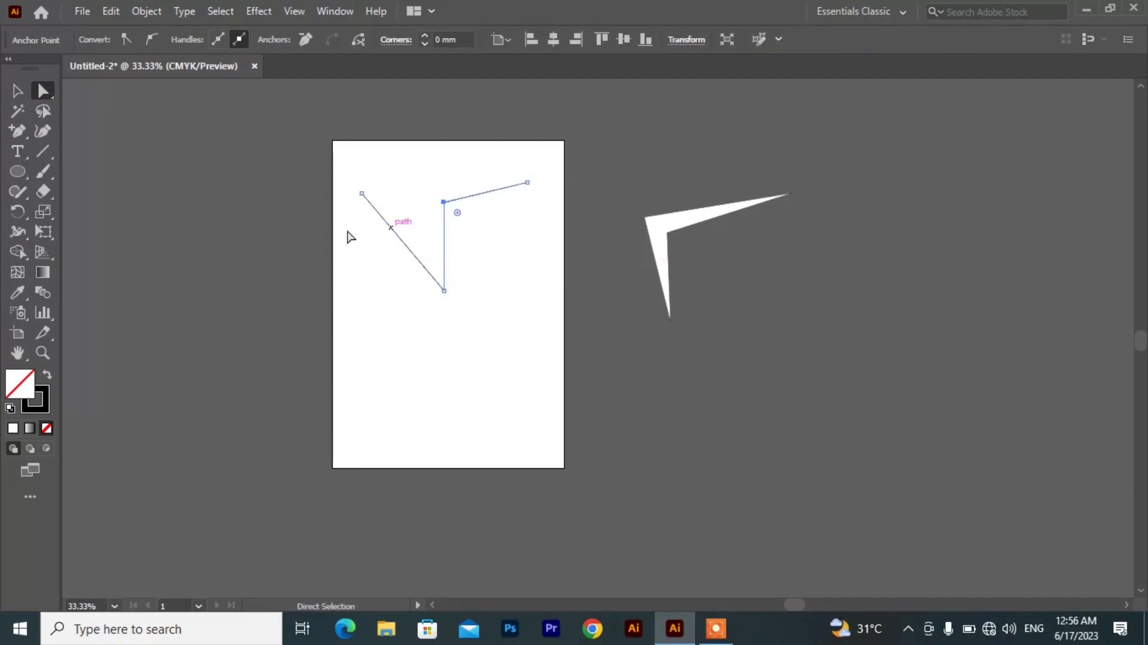
- Add four anchor points along the path's left diagonal segment and two along its vertical segment
left_click(11, 130)
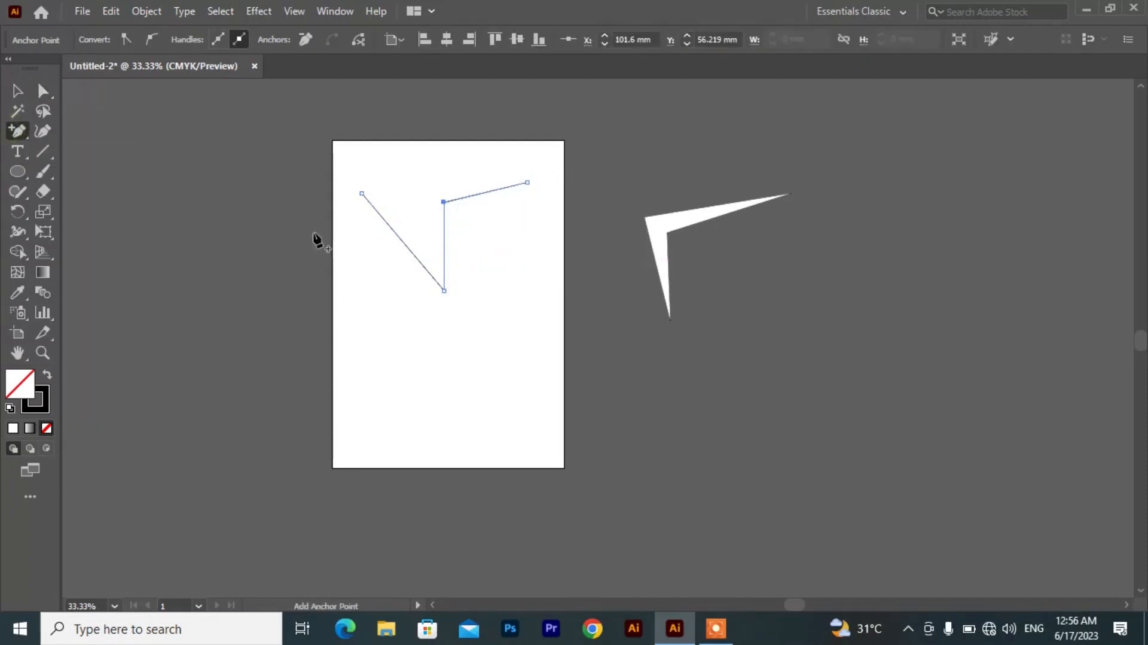
left_click(371, 203)
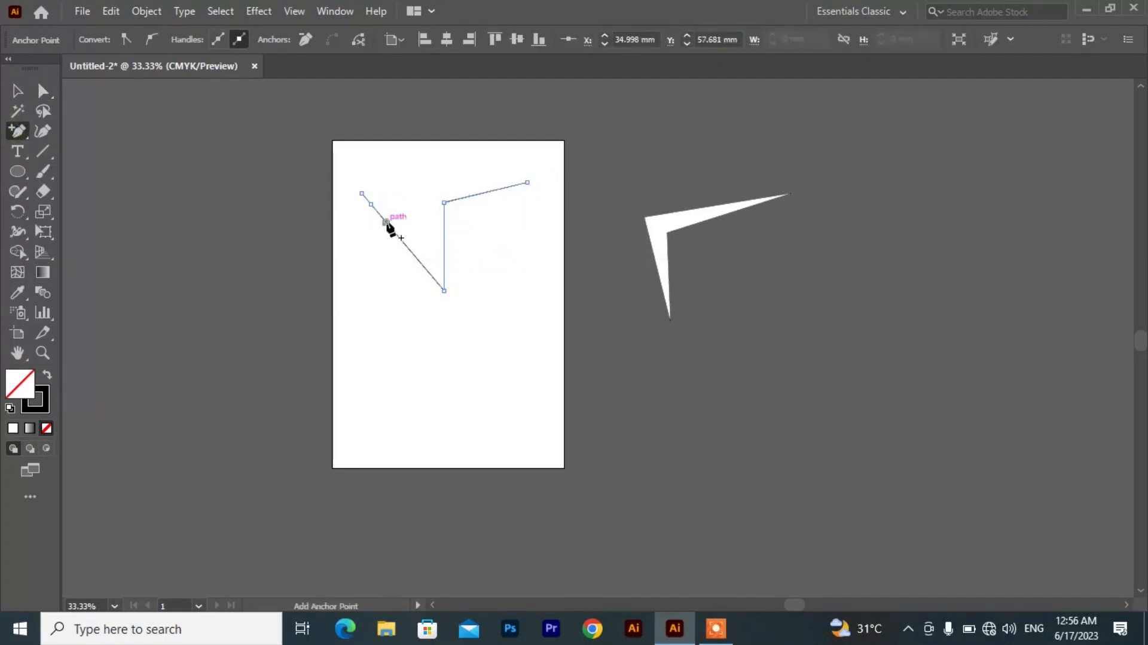
left_click(409, 249)
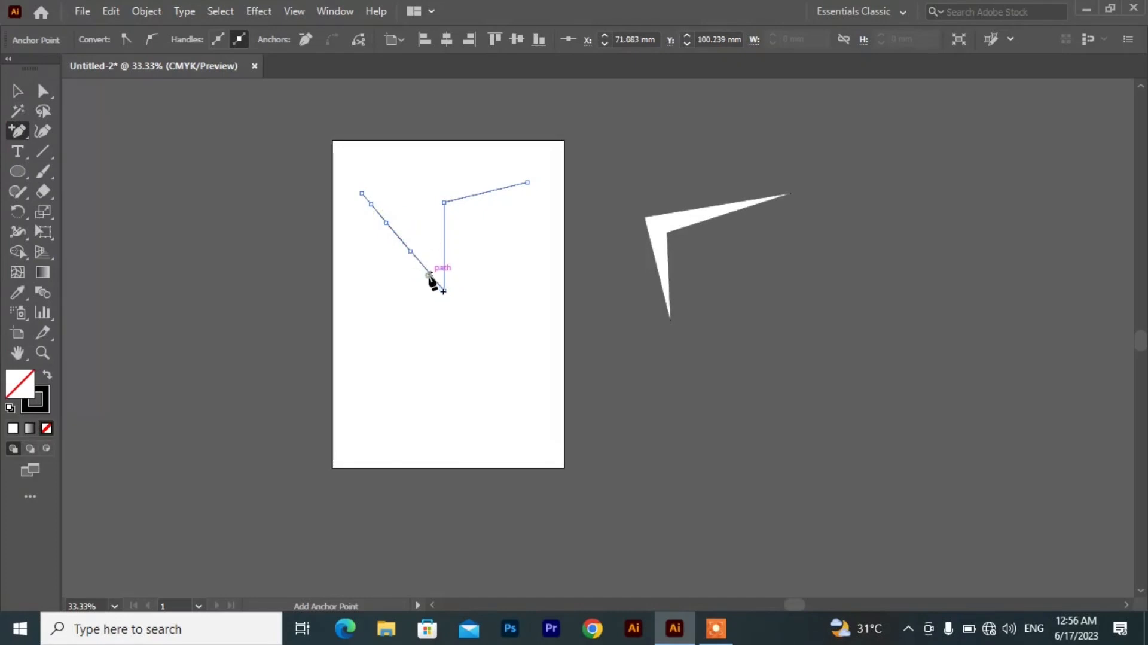
left_click(431, 274)
left_click(444, 268)
left_click(444, 231)
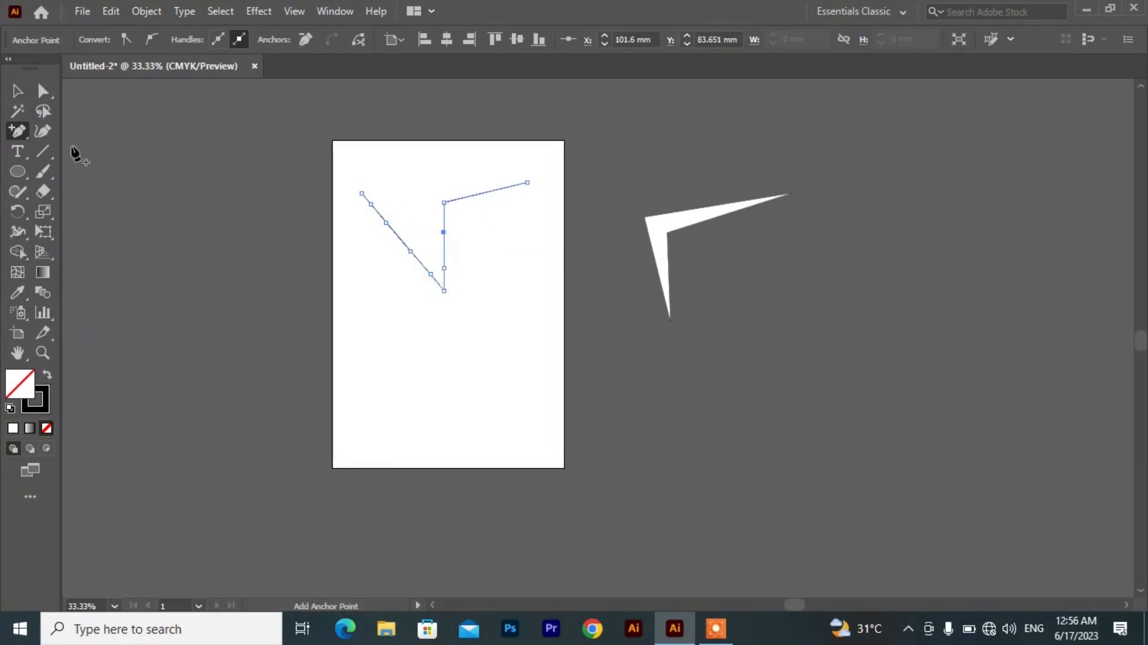
- Remove the path's vertical-segment anchors, upper corner anchor and right endpoint with the Delete Anchor Point tool, leaving the left diagonal
left_click(26, 137)
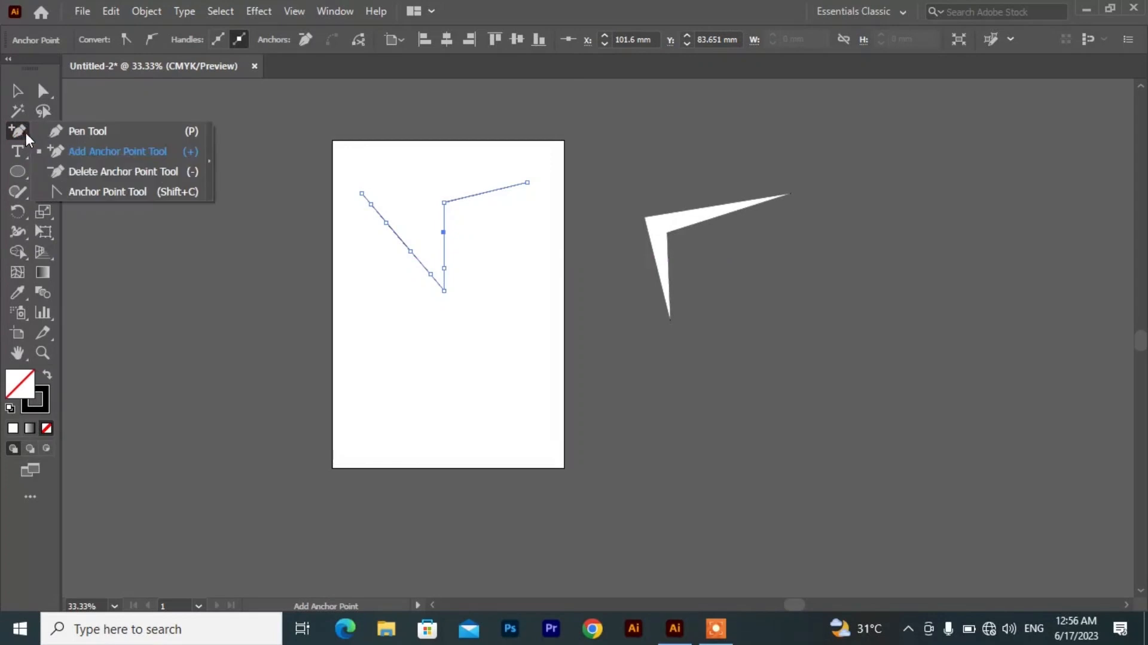
left_click(75, 171)
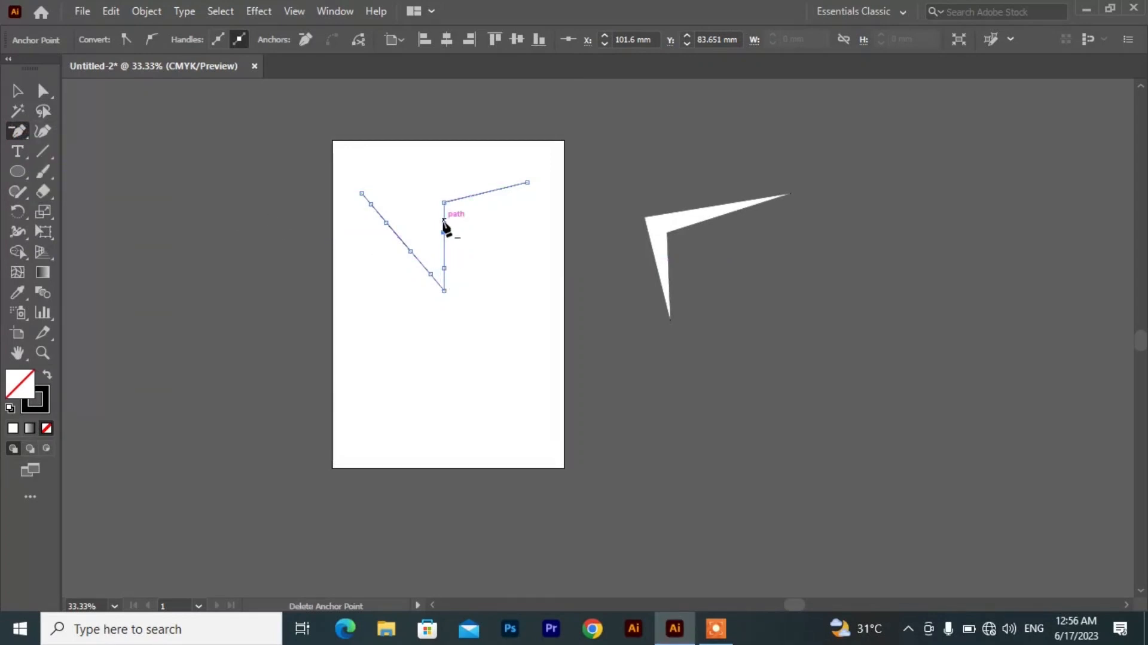
left_click(444, 233)
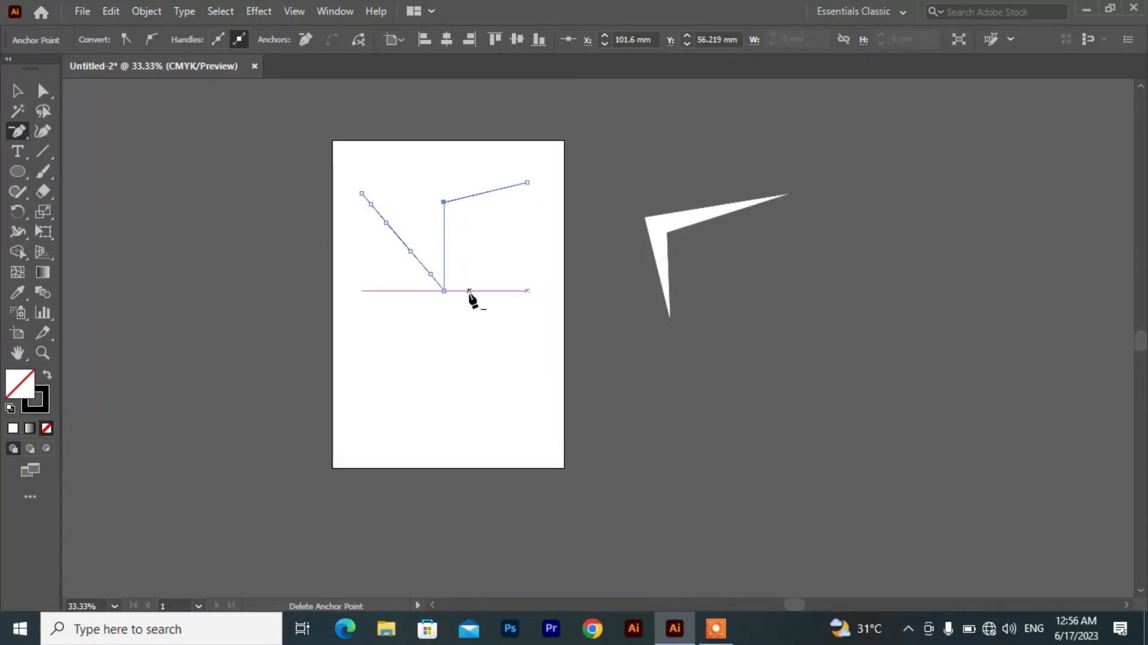
left_click(444, 202)
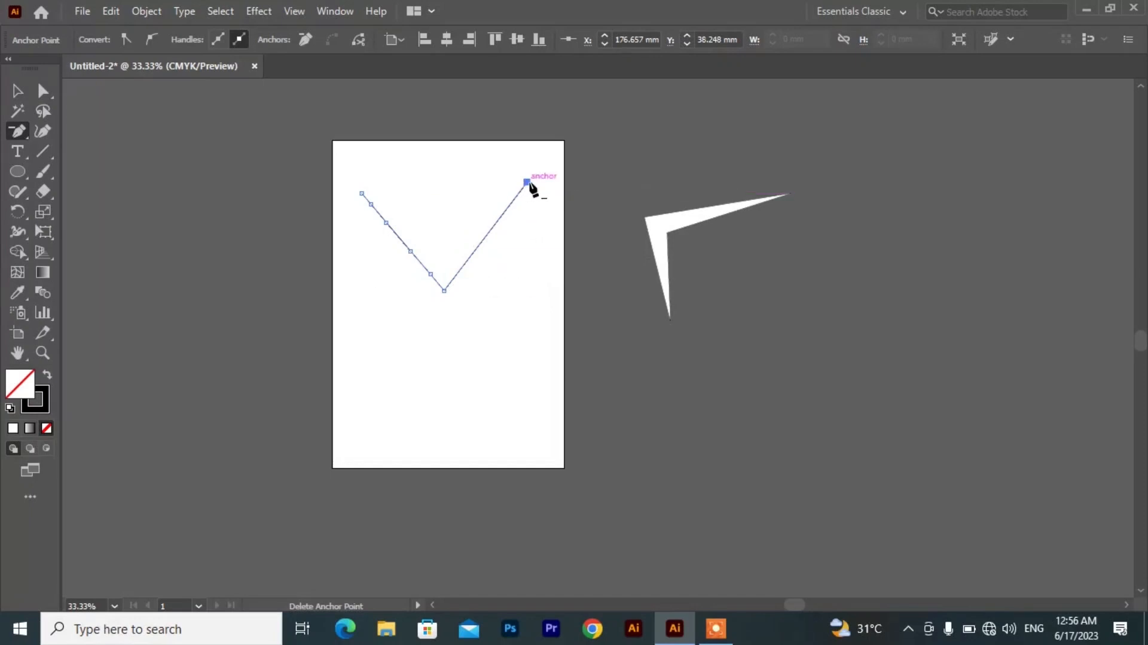
left_click(528, 182)
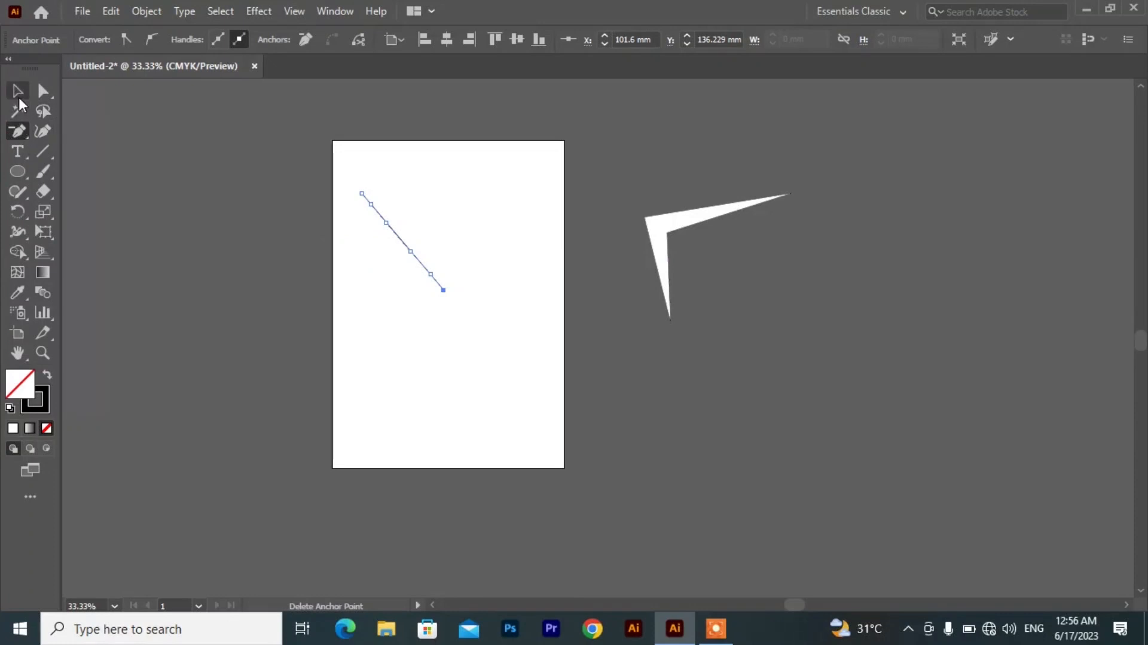
- Select the remaining diagonal line with the Selection tool and delete it
left_click(17, 92)
left_click(438, 383)
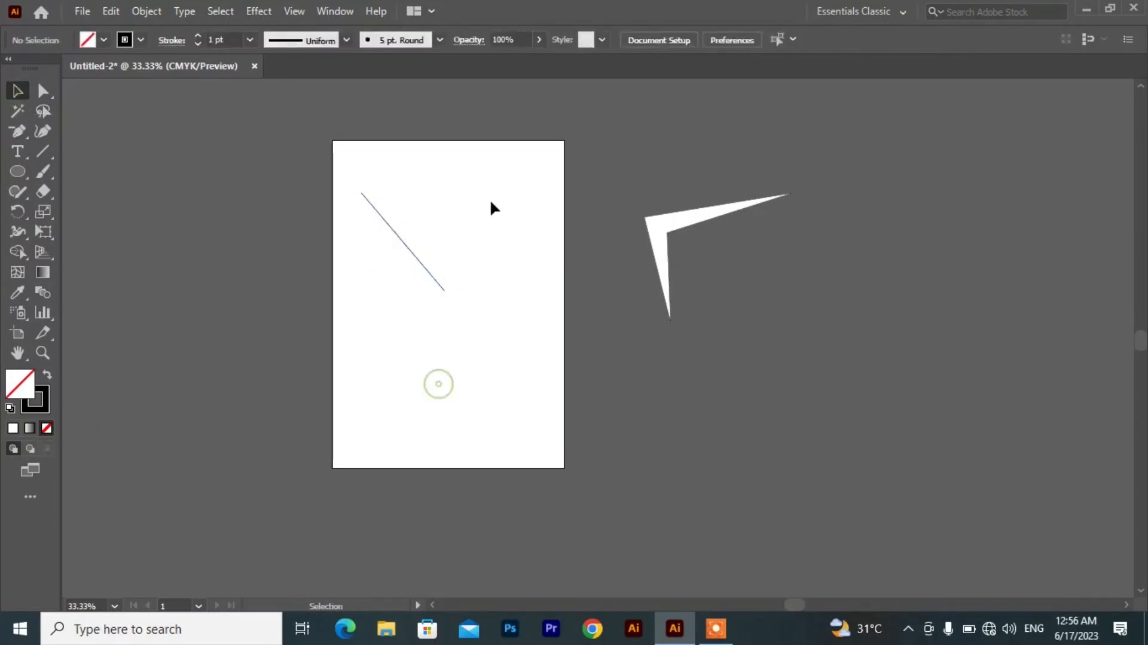
left_click_drag(498, 176, 348, 351)
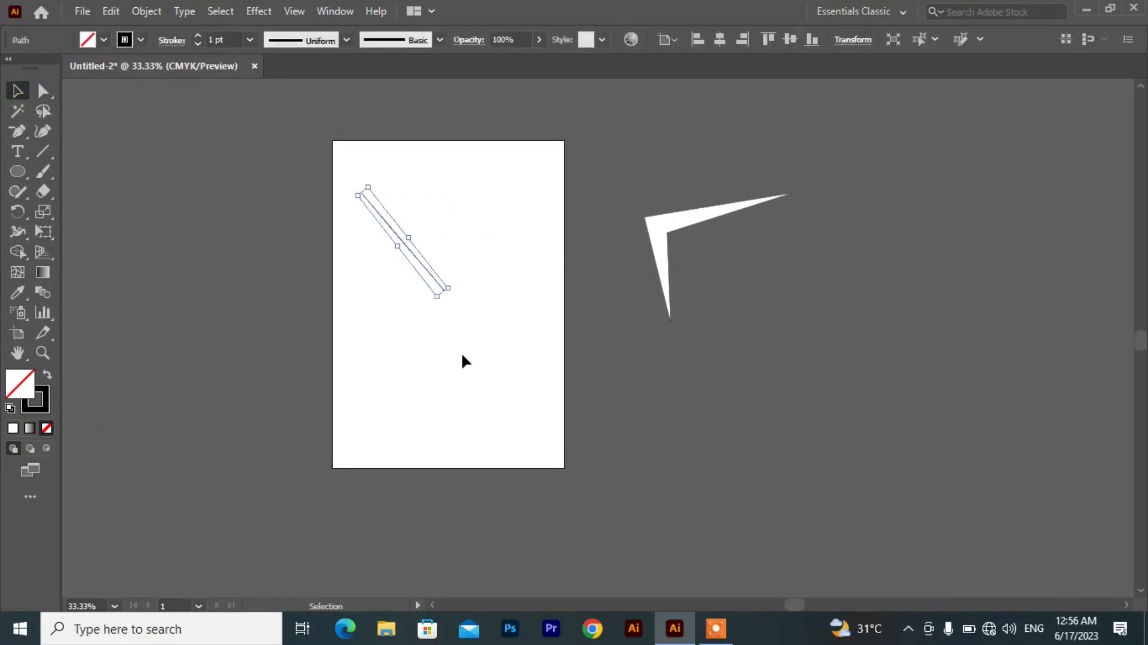
key("Delete")
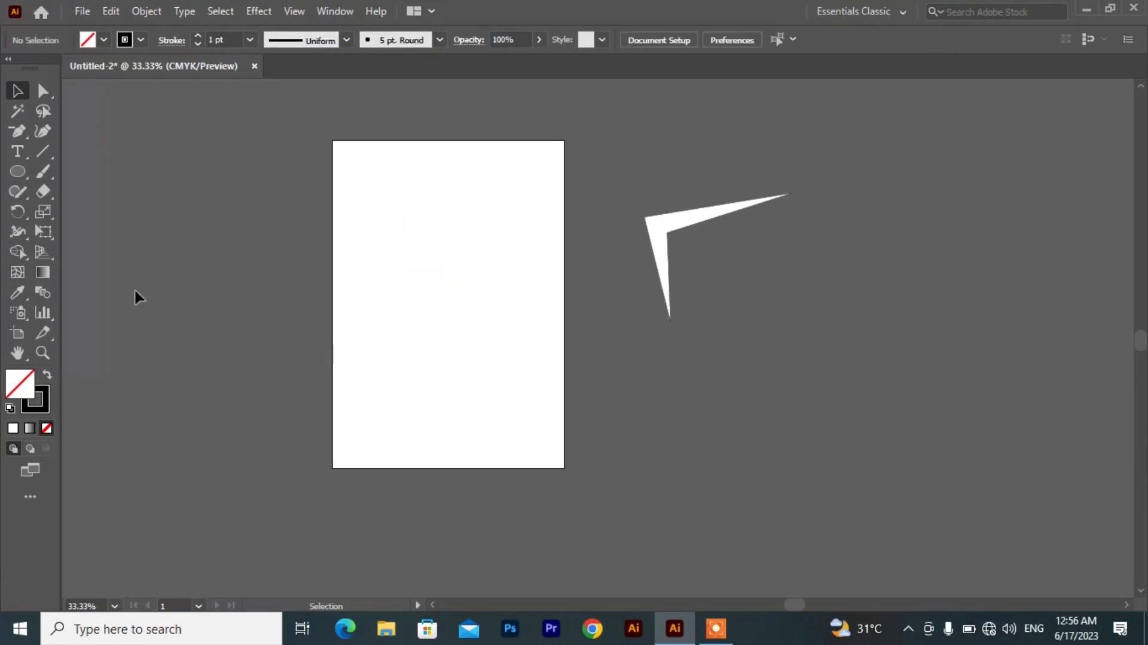
- Draw a square about 127 mm wide in the middle of the artboard with the Rectangle tool
left_click(17, 178)
left_click_drag(17, 186, 63, 173)
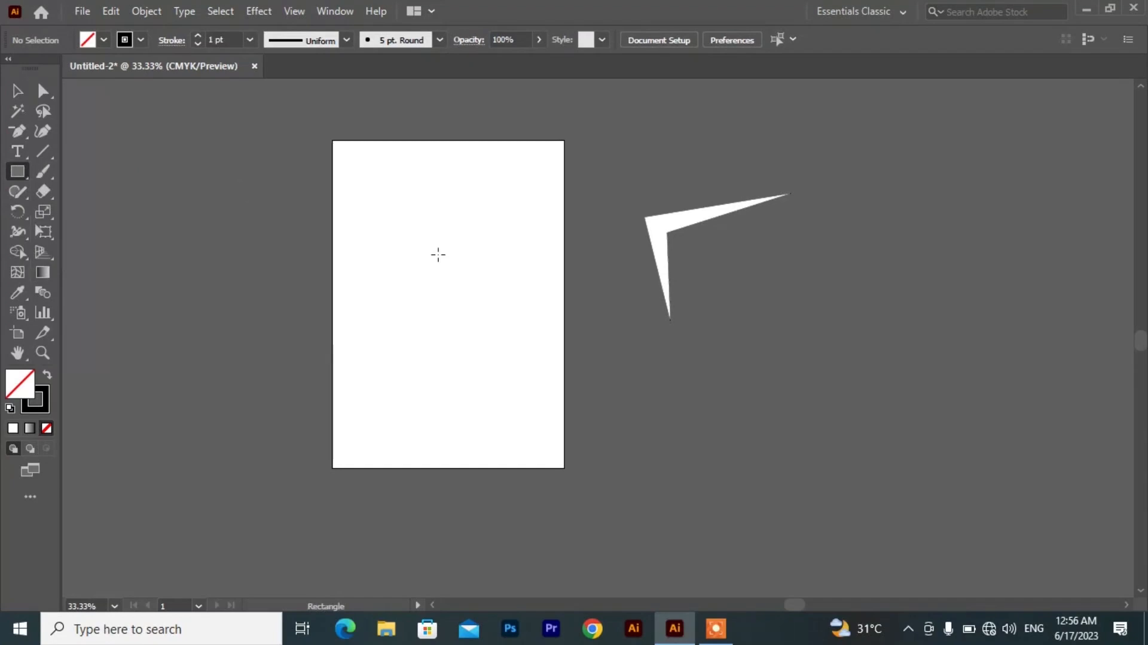
left_click_drag(369, 220, 497, 374)
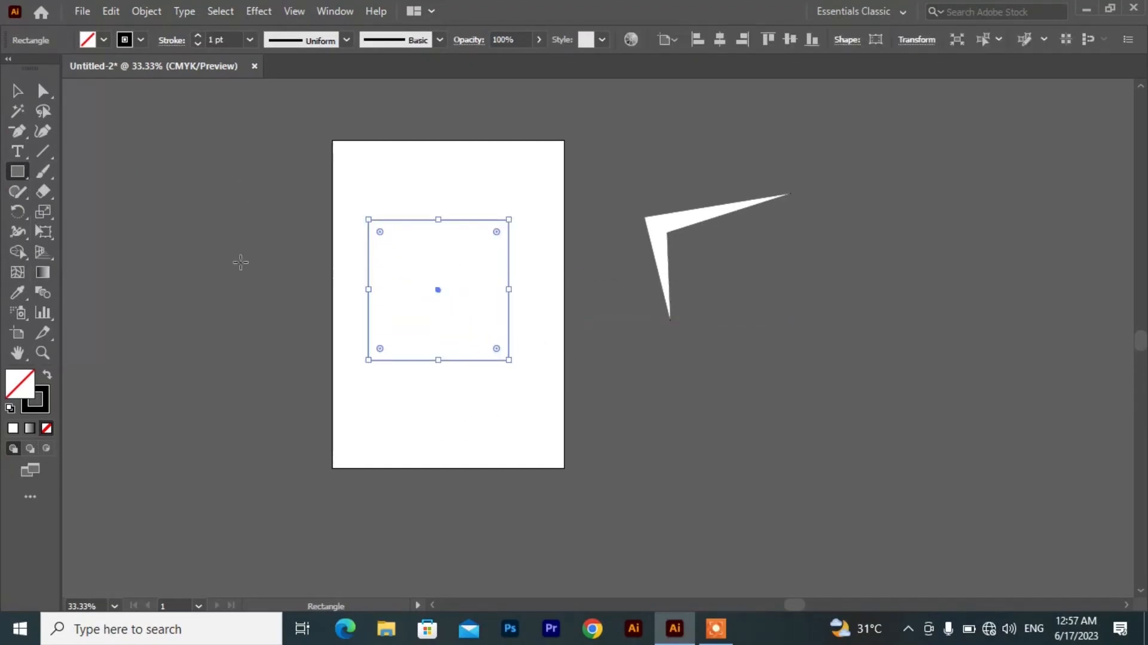
- Try deleting the square's upper-right corner anchor with the Direct Selection tool twice, undoing the deletion each time
left_click(38, 95)
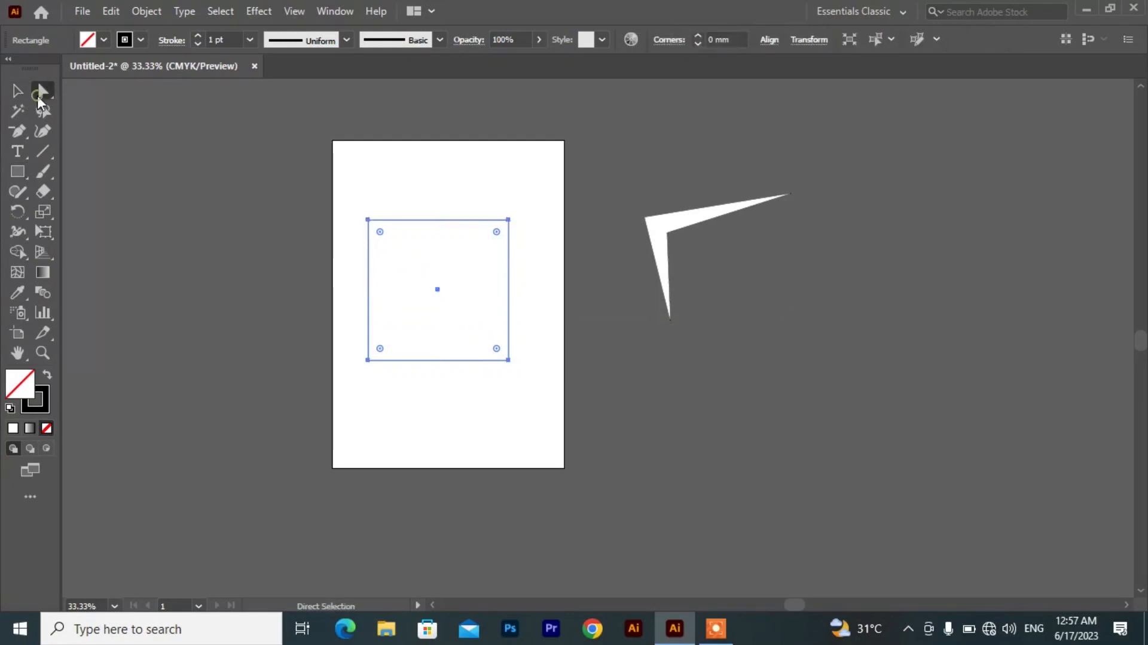
left_click(502, 174)
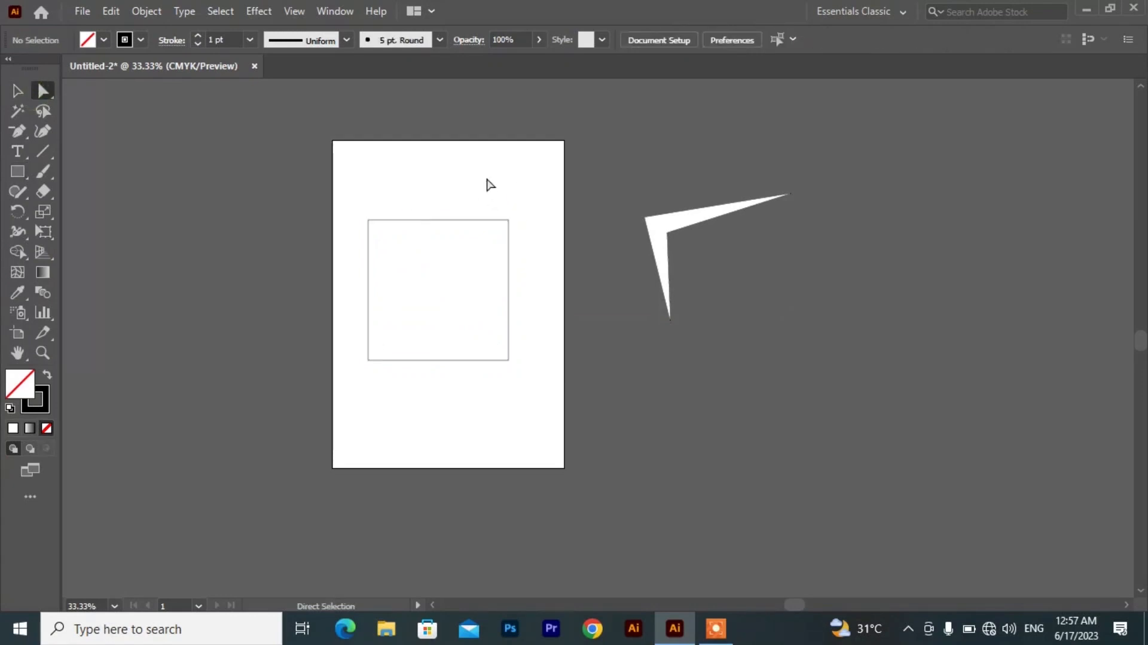
left_click_drag(538, 182, 541, 297)
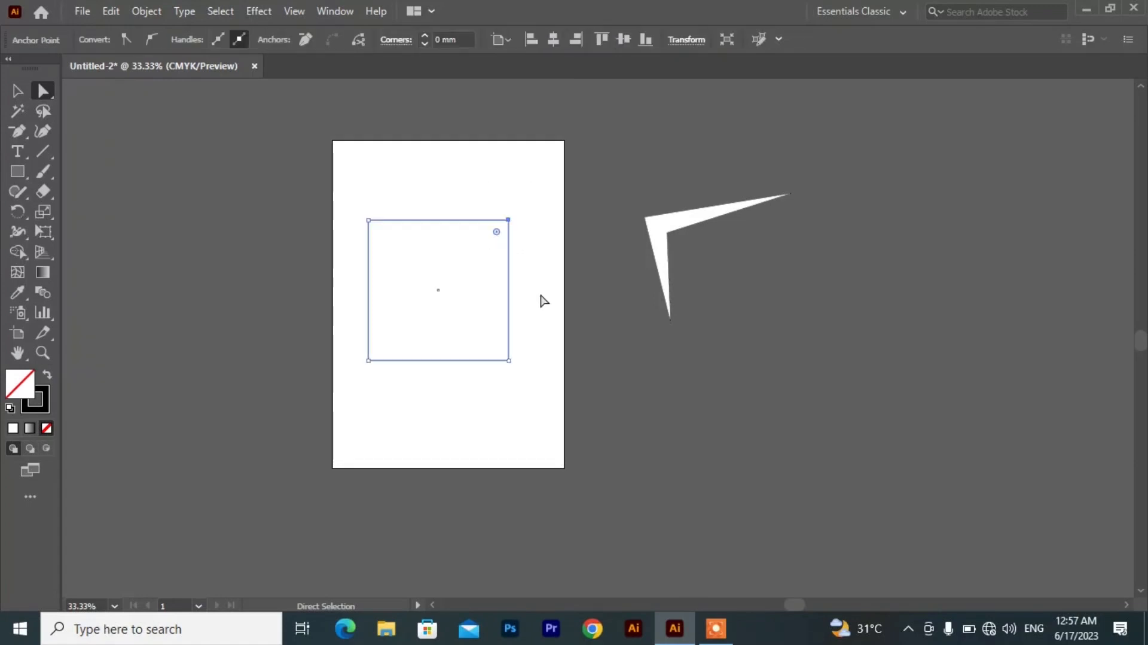
key("Delete")
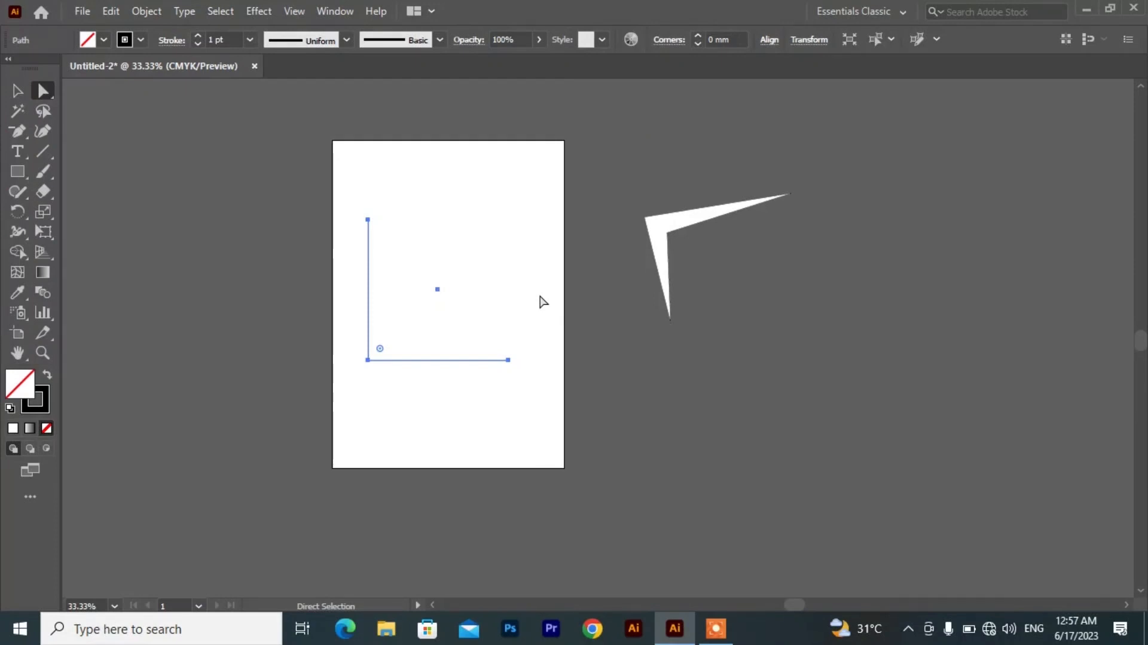
key("ctrl+z")
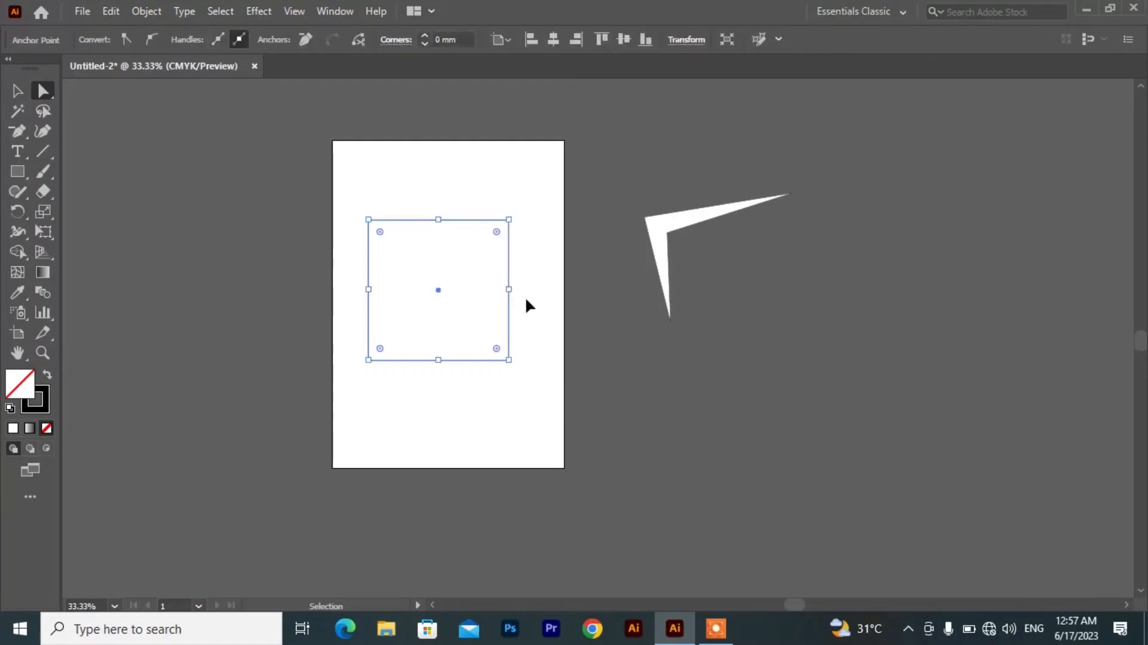
left_click(546, 183)
left_click_drag(540, 176, 488, 254)
key("Delete")
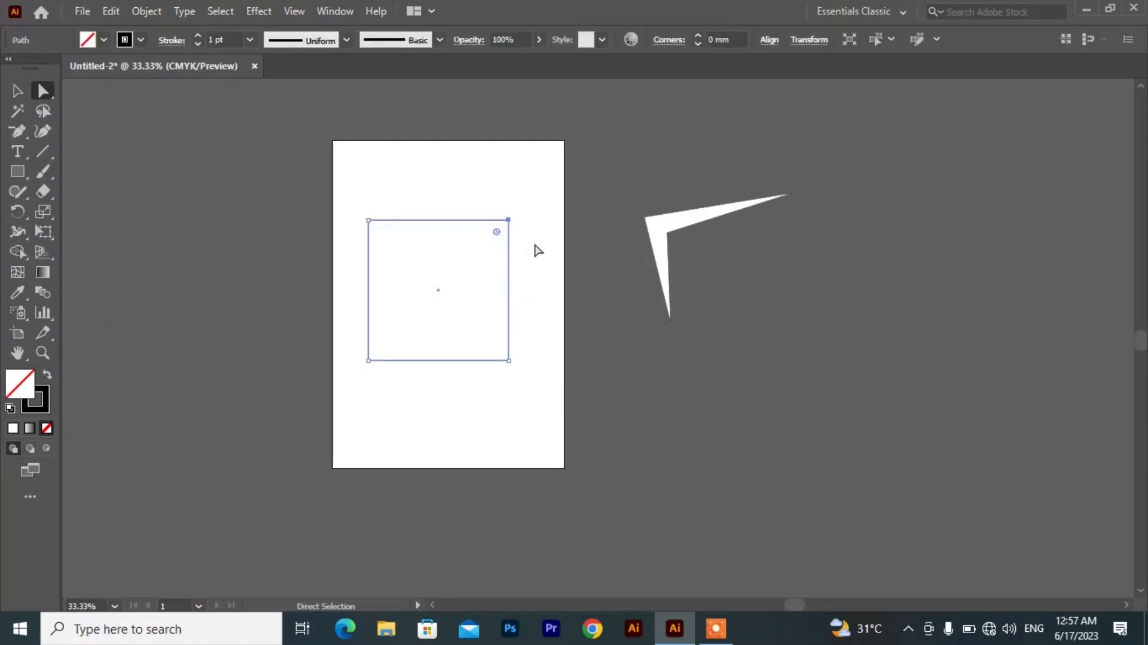
key("ctrl+z")
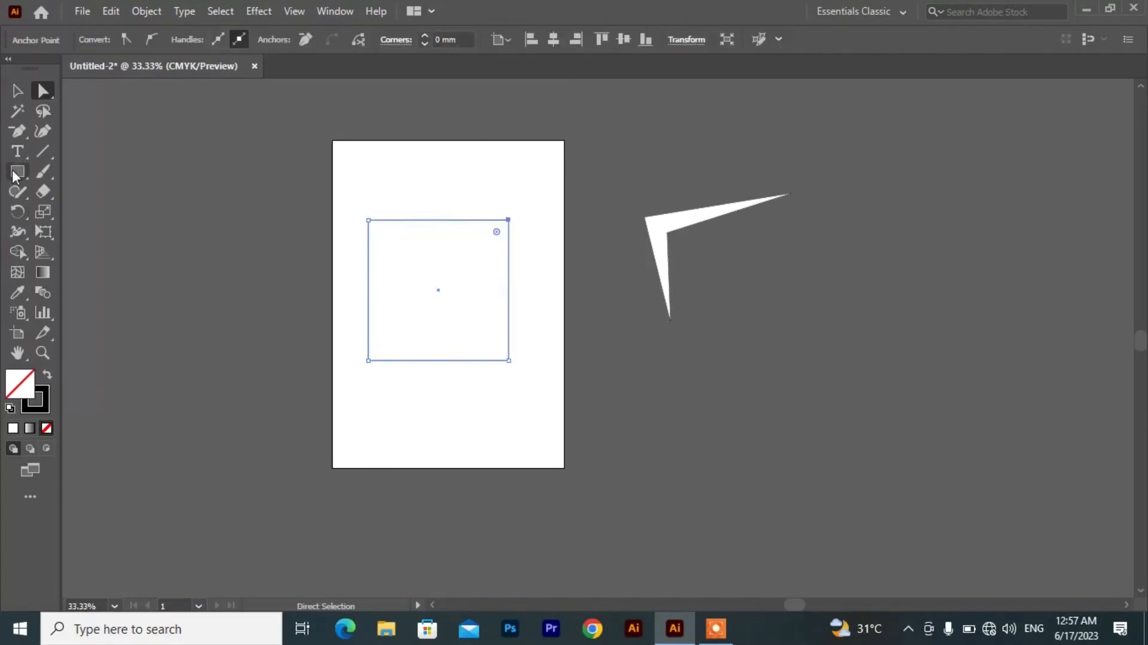
- Try removing the square's upper-right corner with the Delete Anchor Point tool, and undo the removal
left_click(18, 132)
left_click(20, 136)
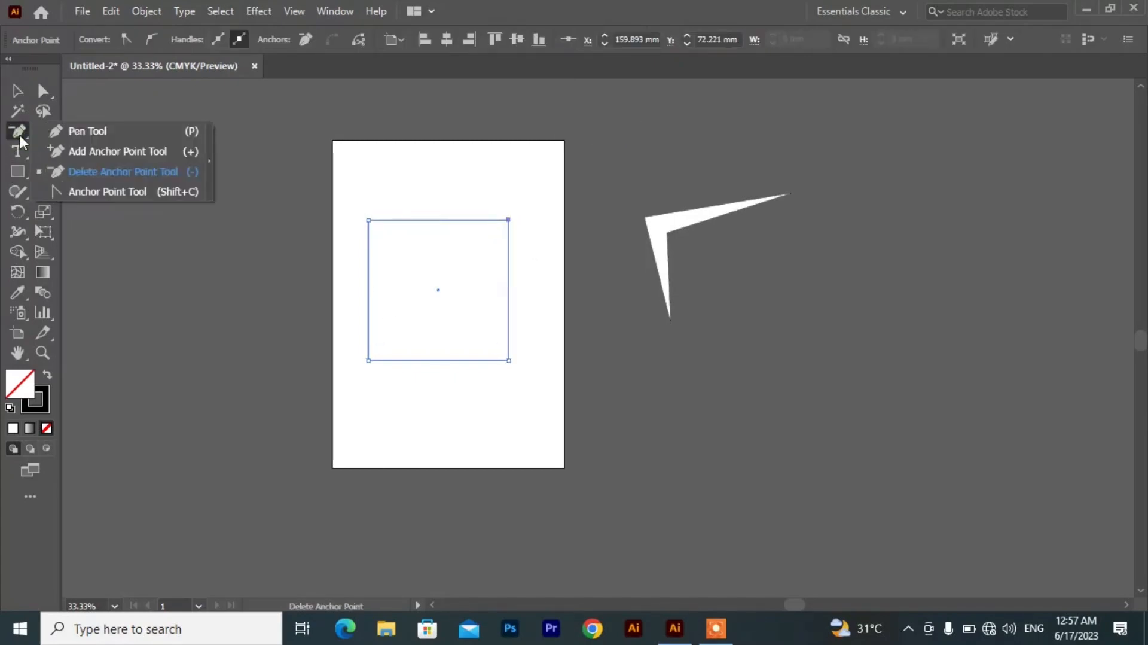
left_click(70, 171)
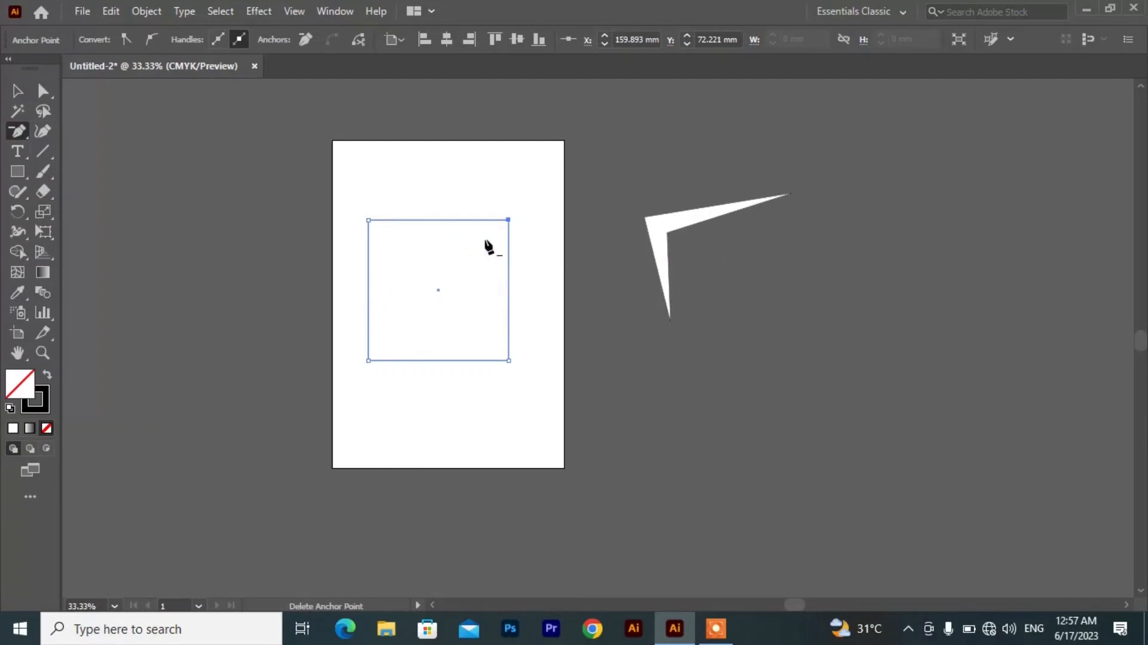
left_click(509, 220)
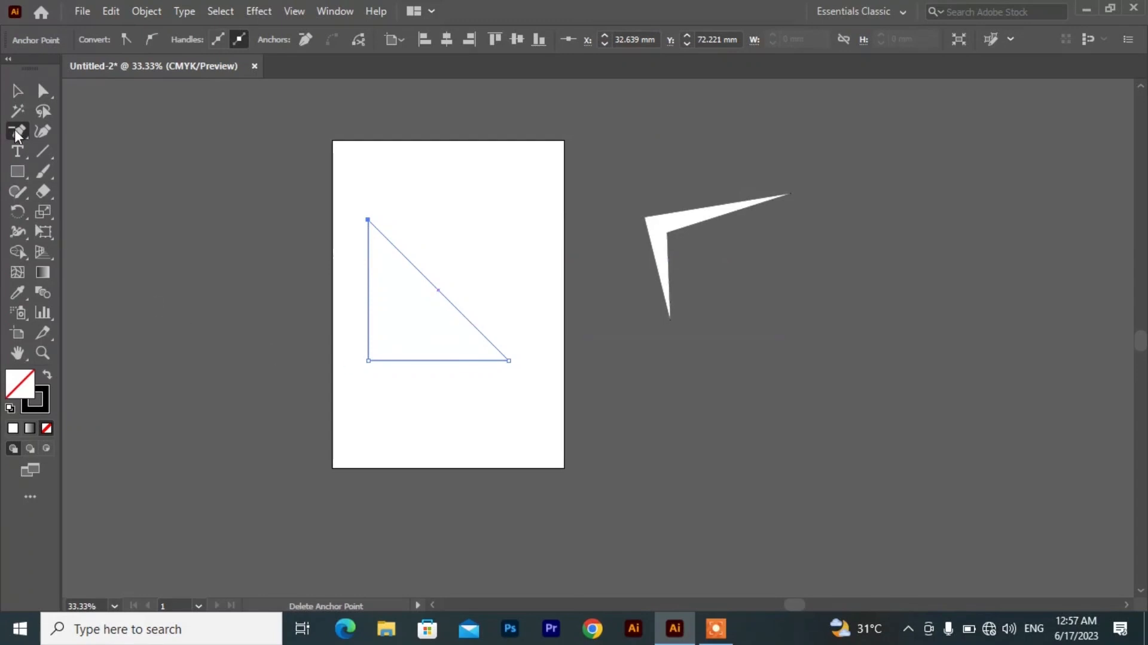
key("ctrl+z")
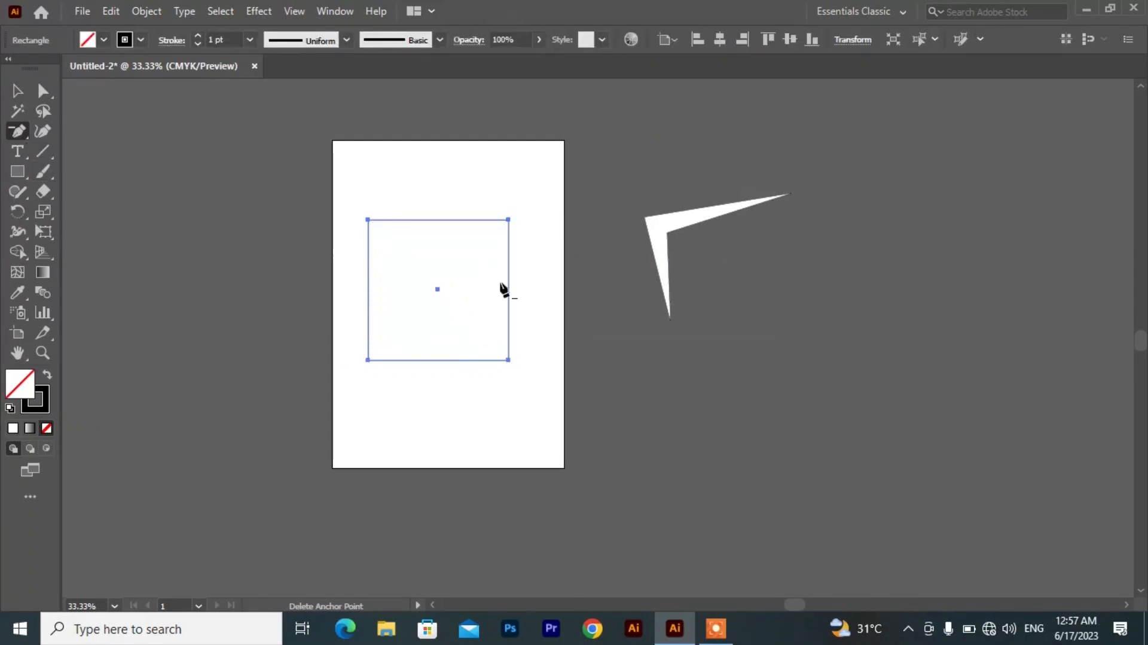
- Select only the square's top edge with the Direct Selection tool and delete it
left_click(36, 90)
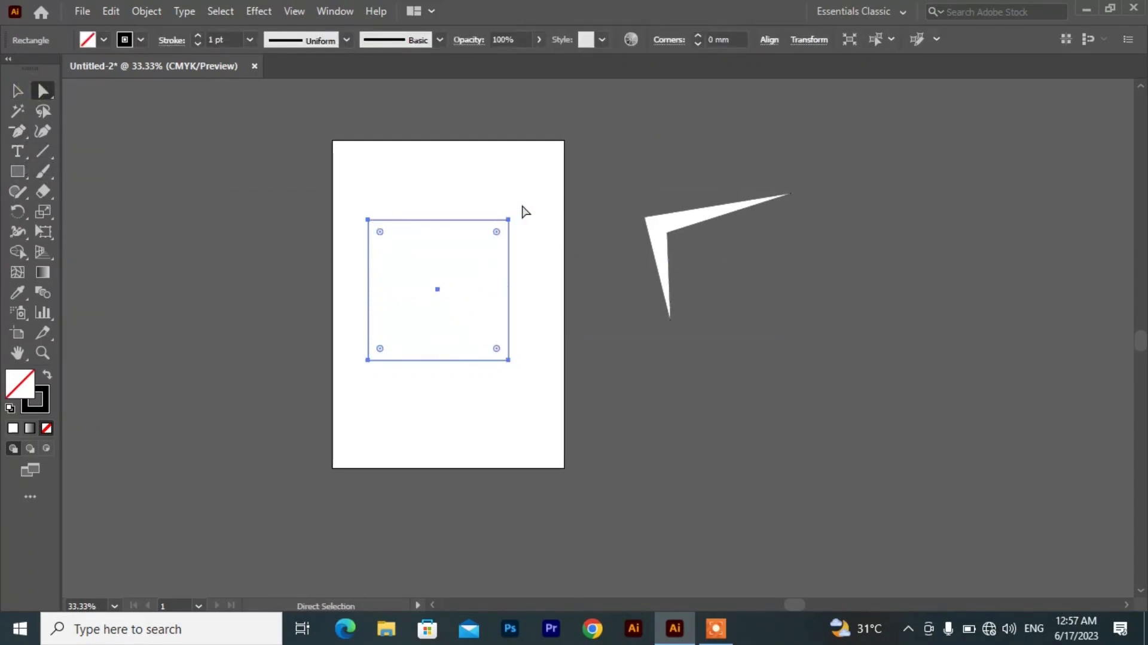
left_click_drag(520, 197, 482, 251)
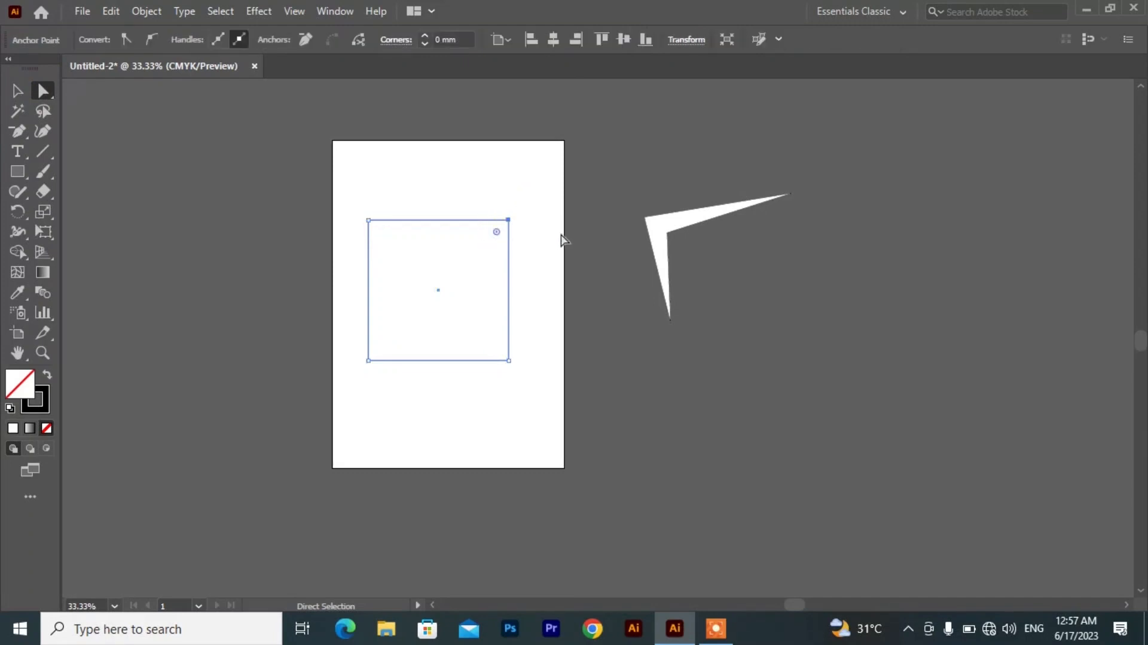
left_click(528, 248)
left_click_drag(447, 174, 423, 266)
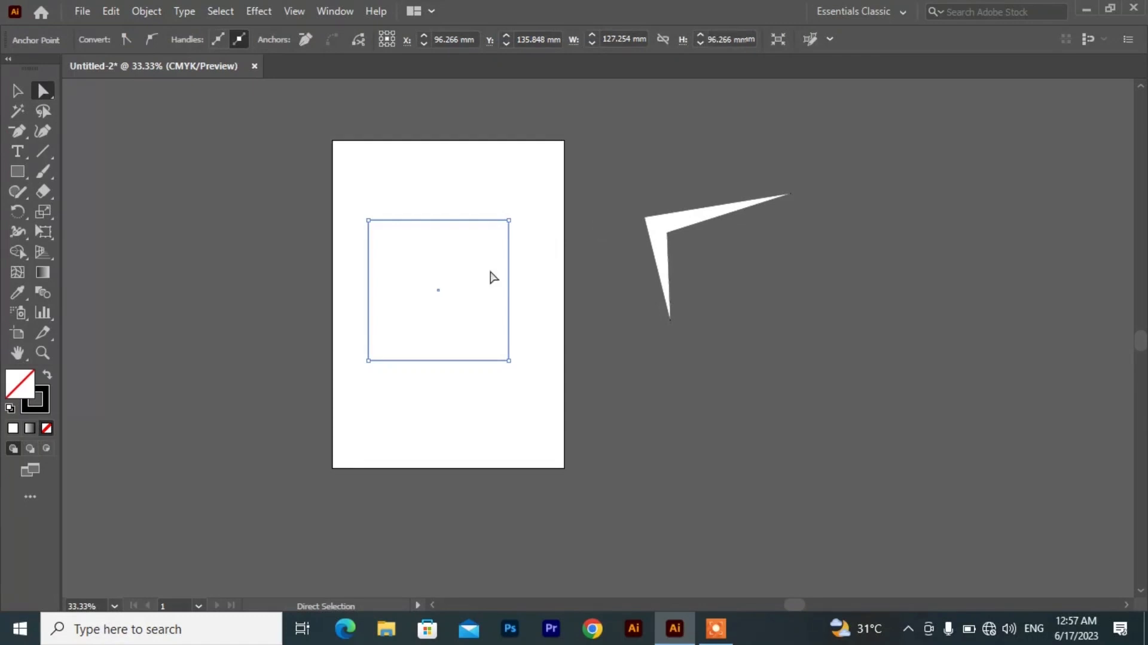
key("Delete")
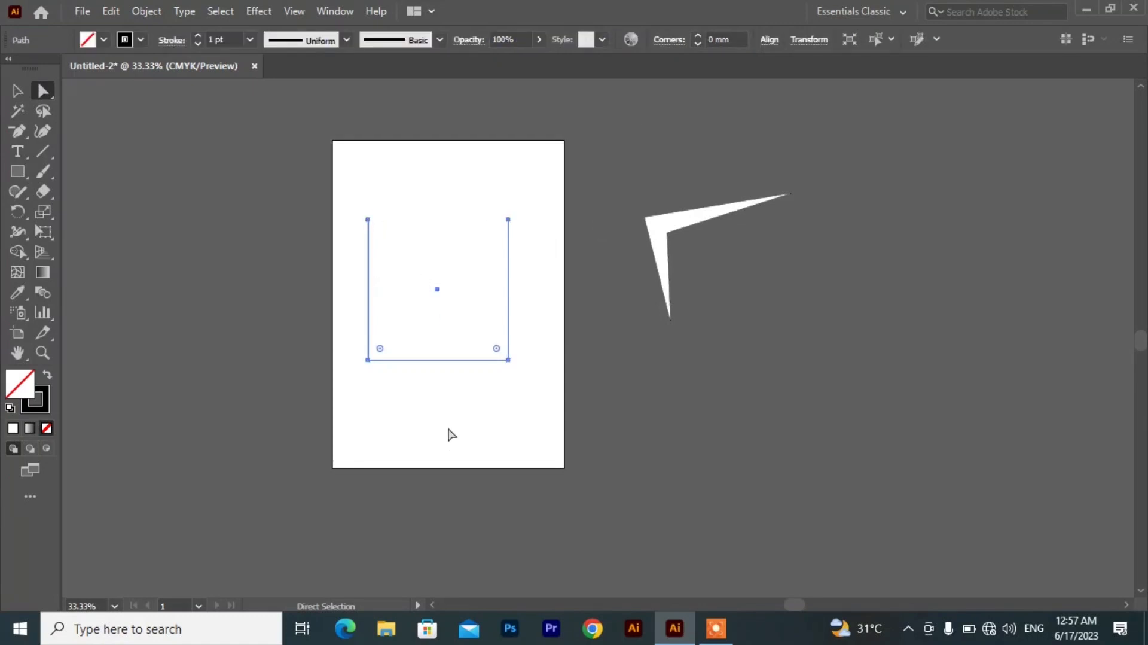
- Delete the bottom edge of the open square and deselect the remaining vertical lines
left_click_drag(450, 429, 425, 336)
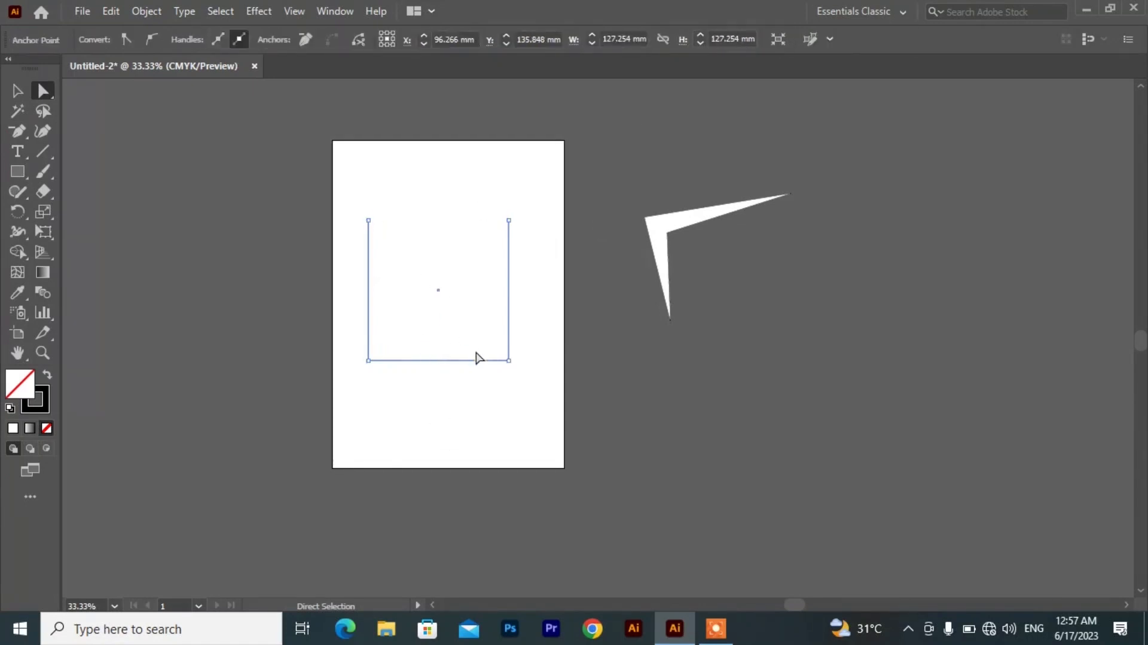
key("Delete")
left_click(443, 431)
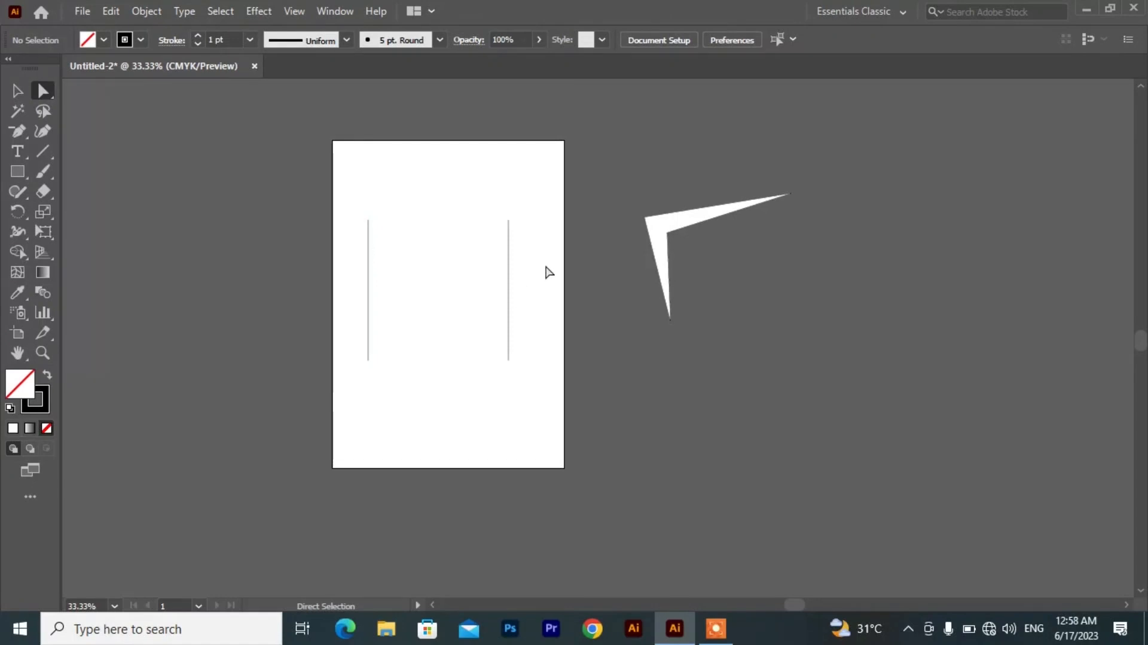
- Delete the right vertical line's segment with the Direct Selection tool and move its leftover lower anchor about 48 mm left and 69 mm up
left_click_drag(538, 252, 459, 323)
key("Delete")
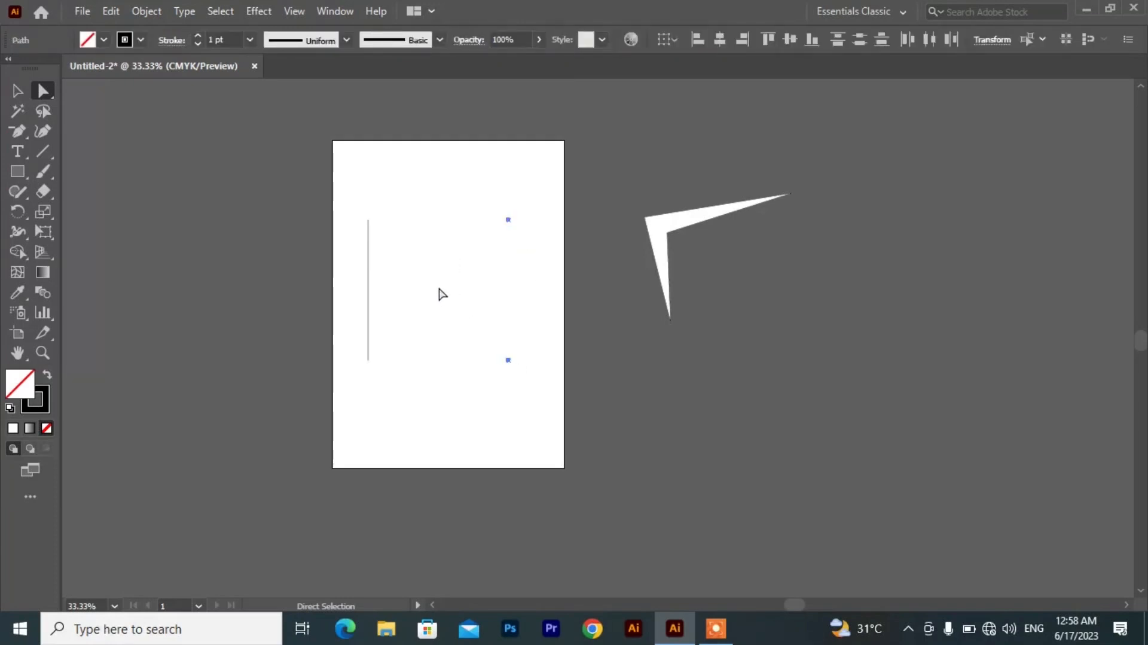
left_click(472, 321)
left_click_drag(538, 248, 433, 302)
left_click_drag(544, 199, 458, 447)
left_click(522, 355)
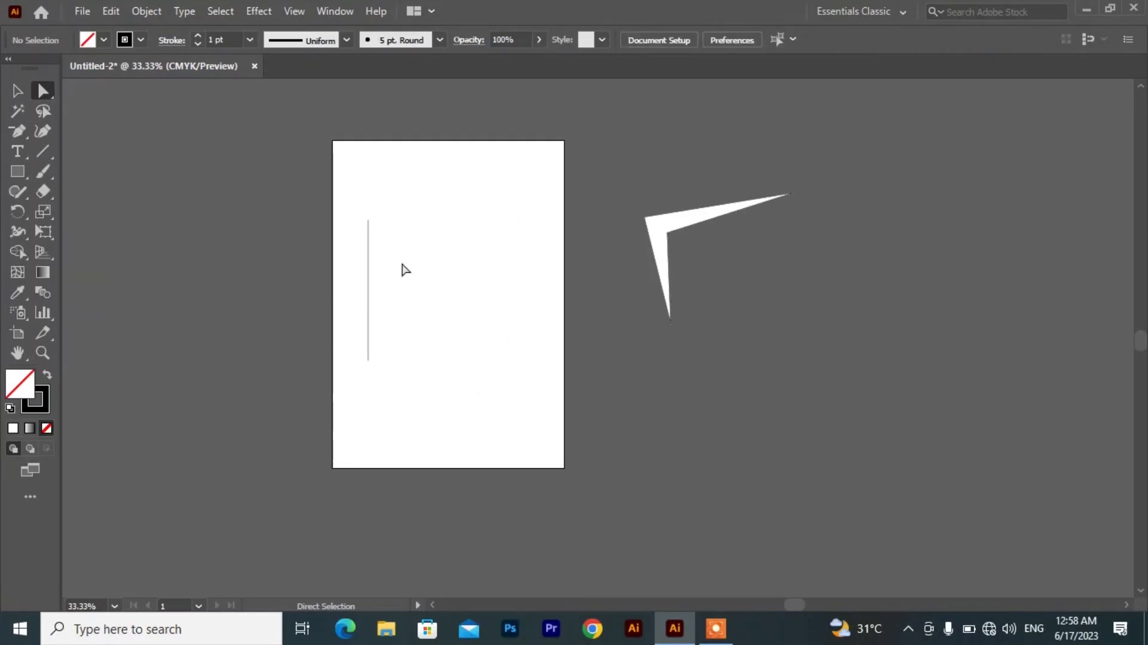
left_click_drag(532, 317, 462, 283)
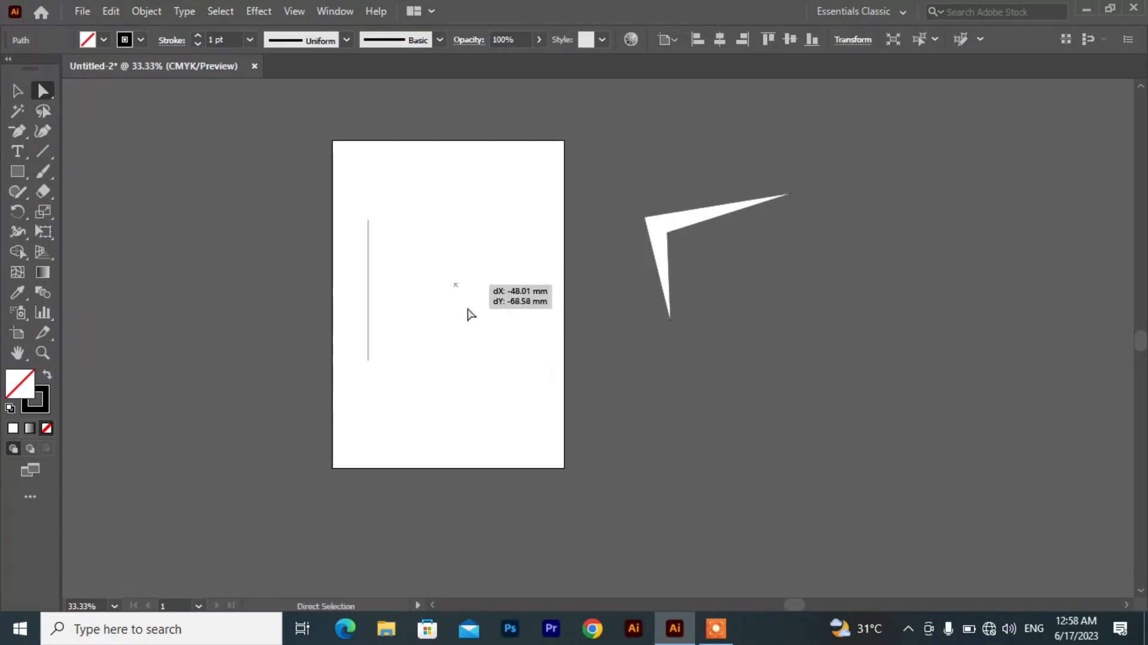
left_click(501, 351)
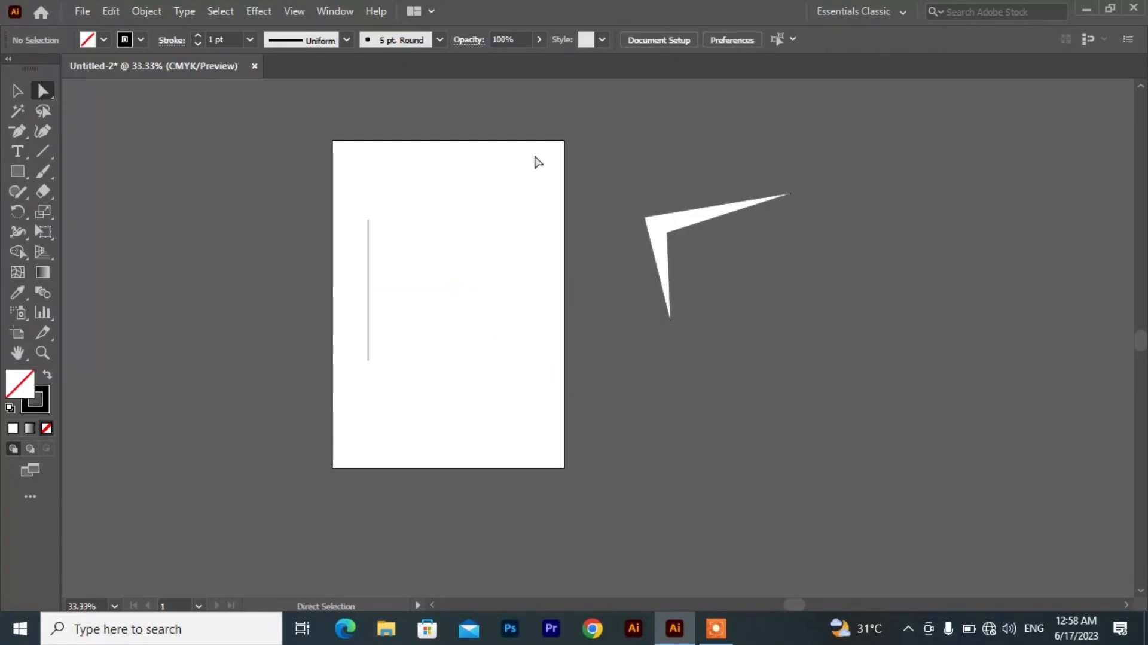
- Delete the remaining left line with all stray anchors, and move the white angular shape farther right of the artboard
left_click_drag(535, 154, 326, 424)
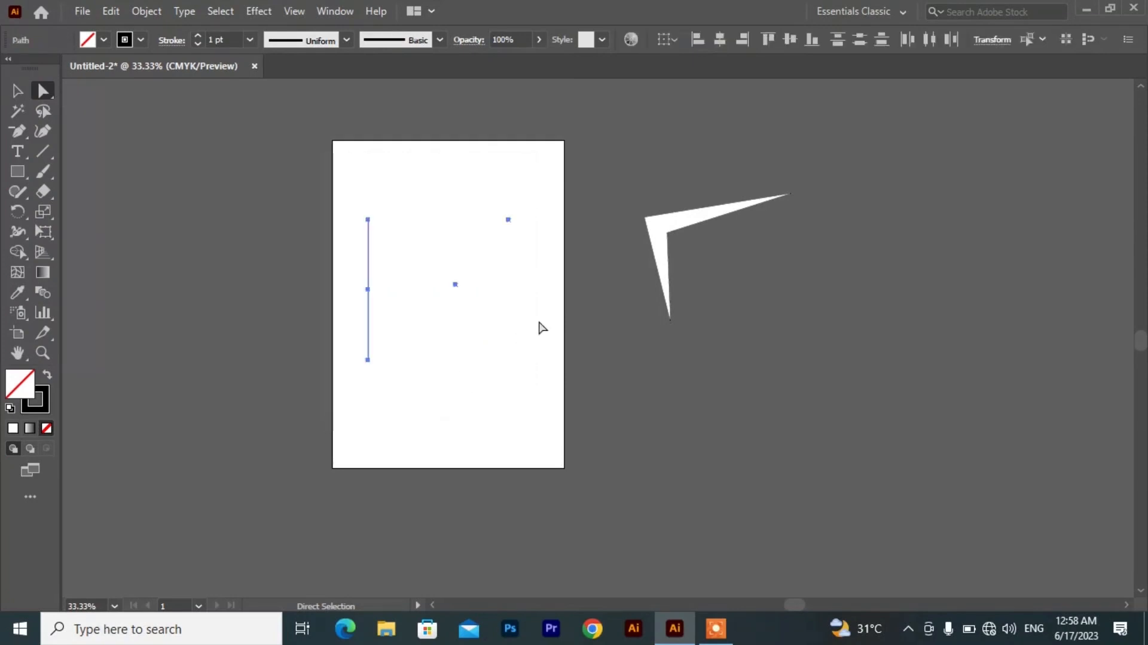
left_click(541, 327)
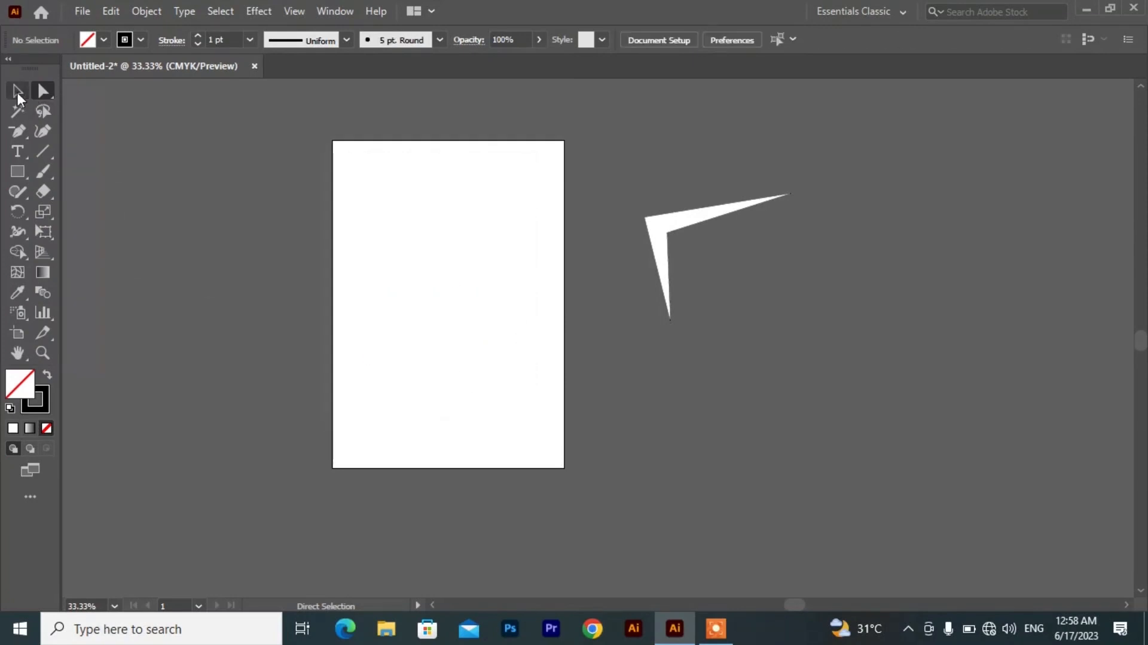
left_click(16, 91)
left_click_drag(668, 230, 797, 272)
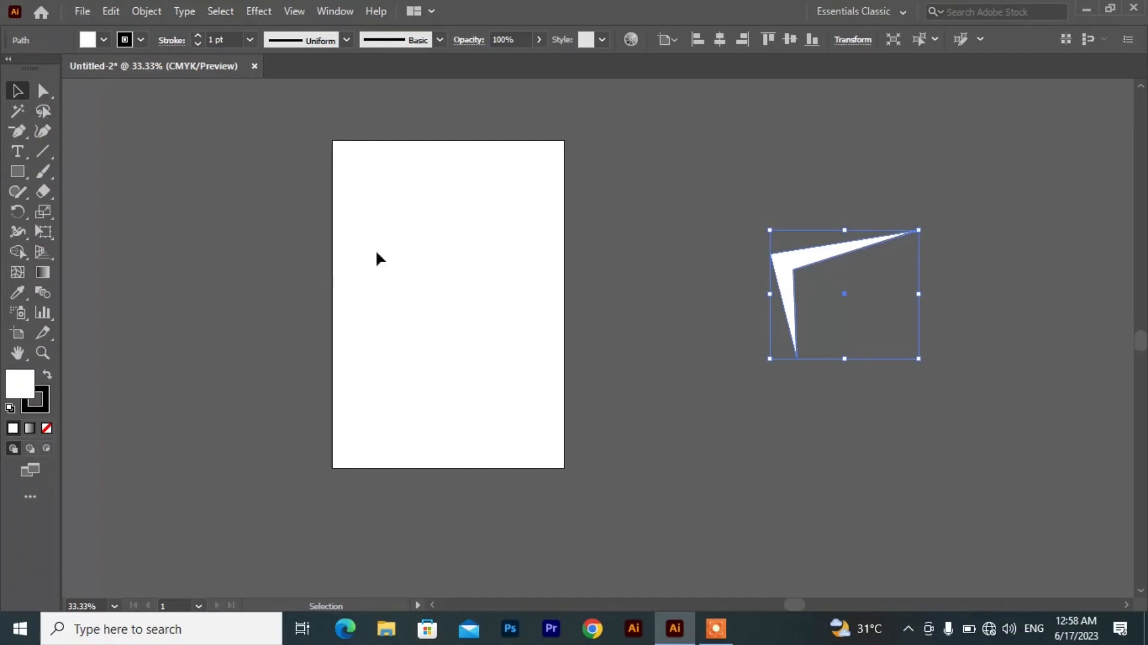
- Draw a square in the middle of the empty artboard with the Rectangle tool and deselect it
left_click(18, 172)
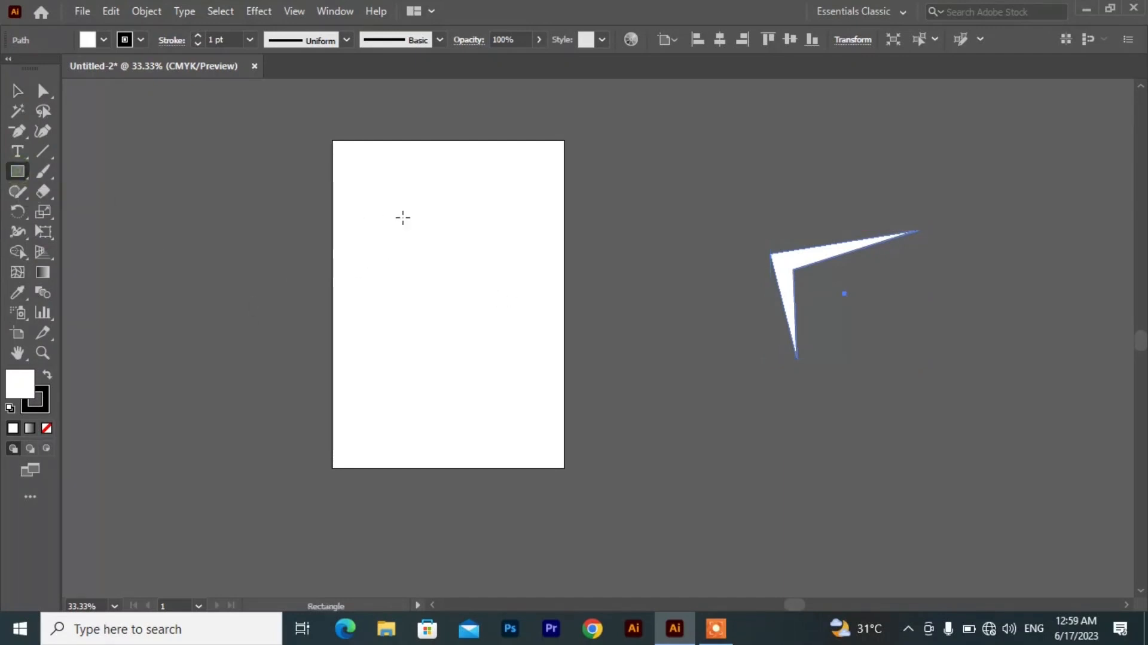
left_click_drag(400, 217, 527, 343)
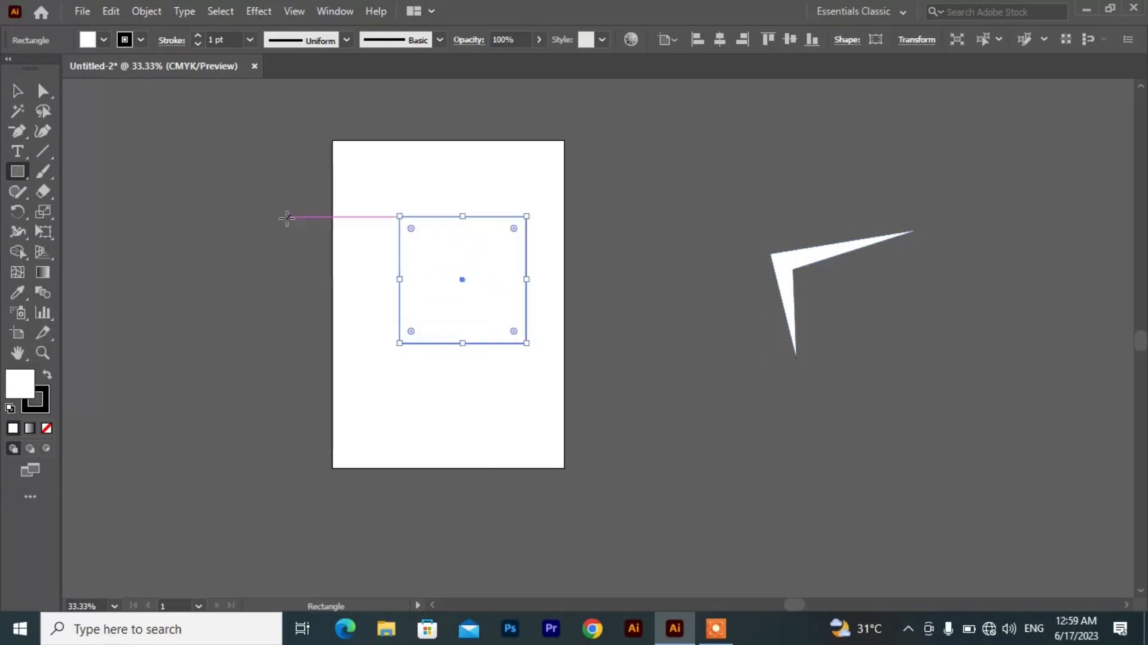
left_click(17, 91)
left_click(426, 430)
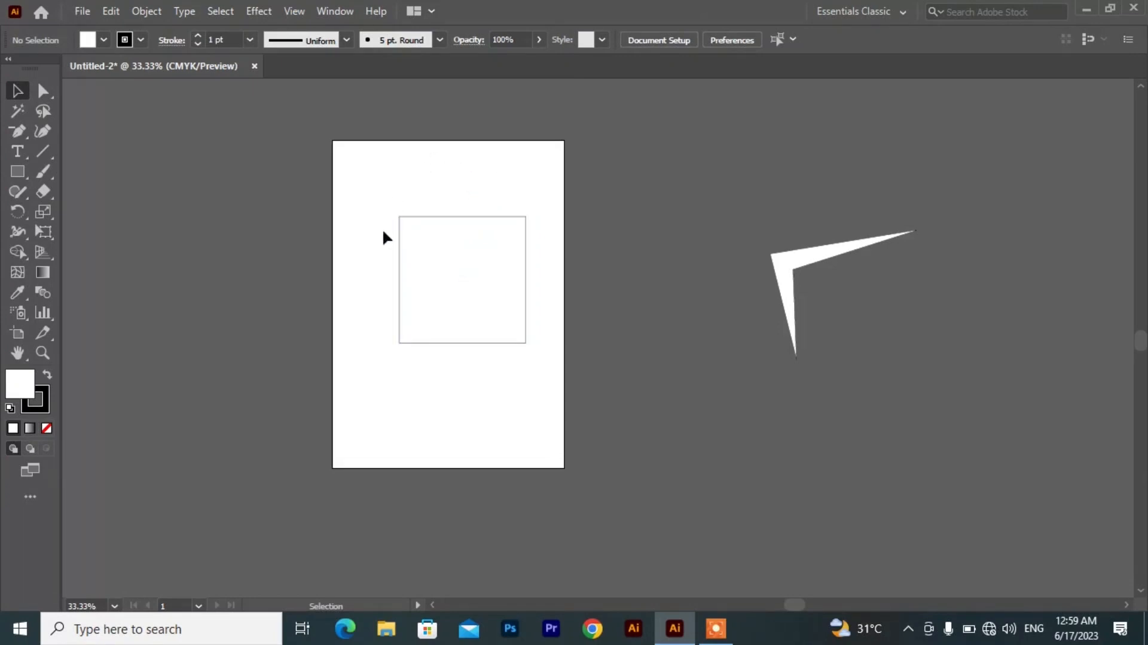
- Add an anchor point at the middle of the square's top edge and raise it straight up into a roof-like peak
left_click(13, 135)
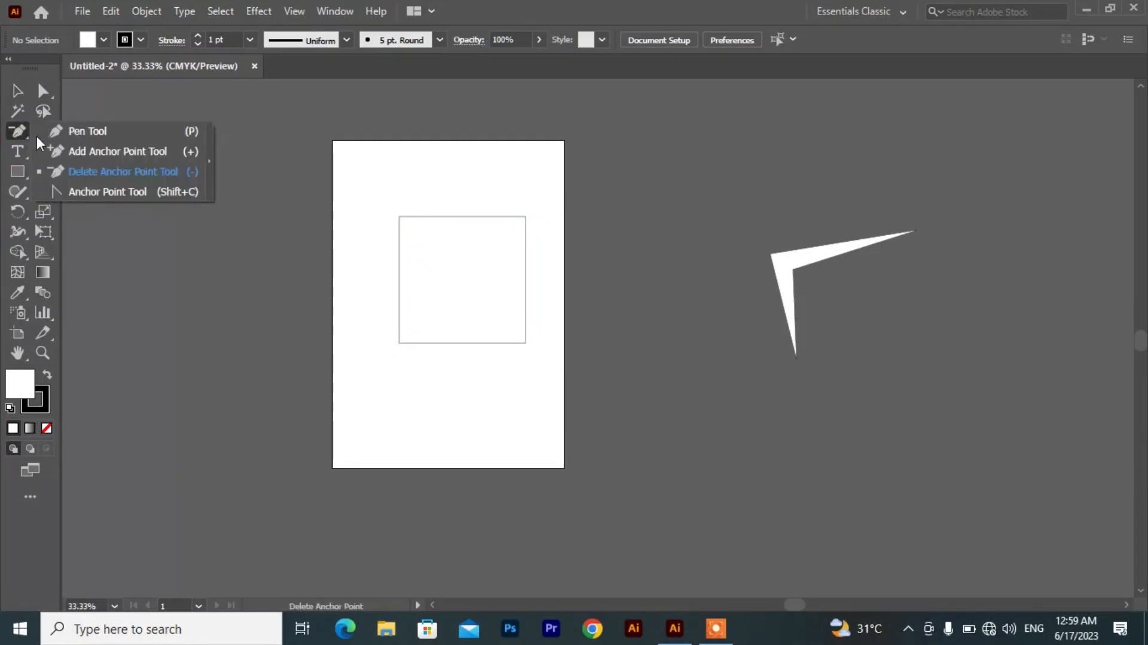
left_click(63, 150)
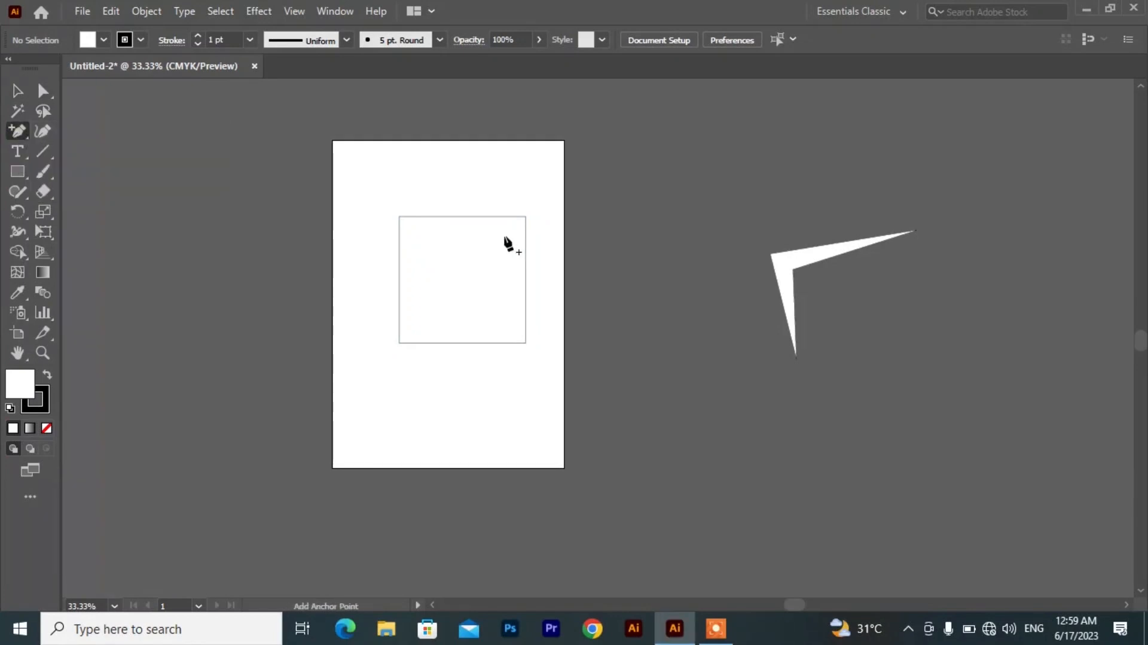
left_click(461, 216)
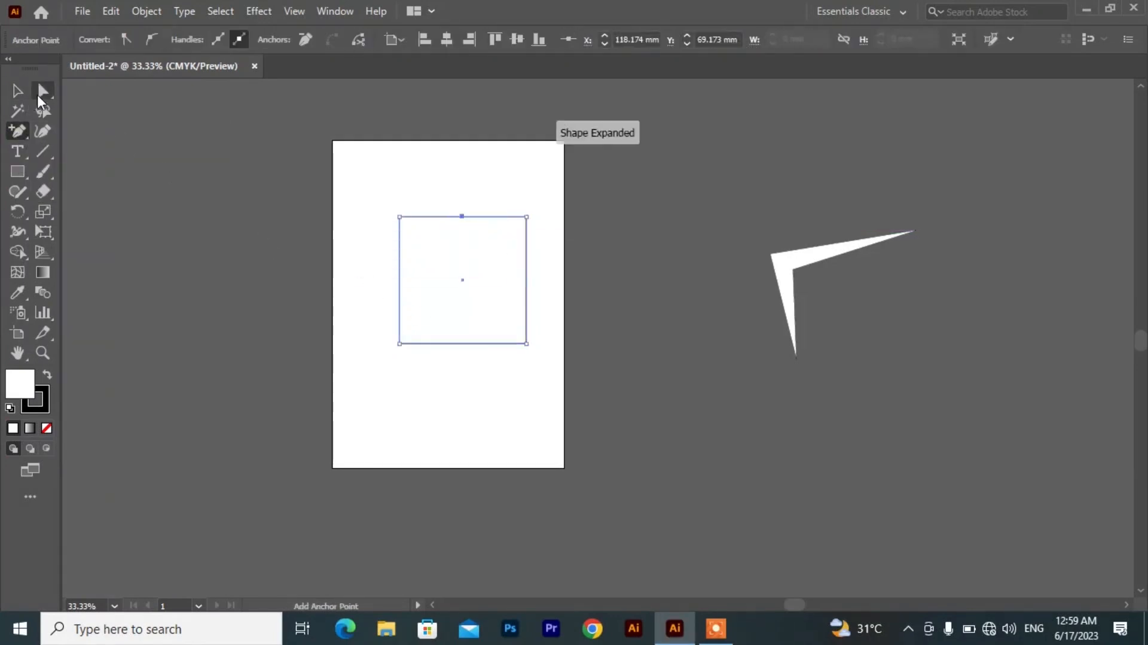
left_click(41, 91)
left_click_drag(432, 193, 489, 261)
key("shift+Up")
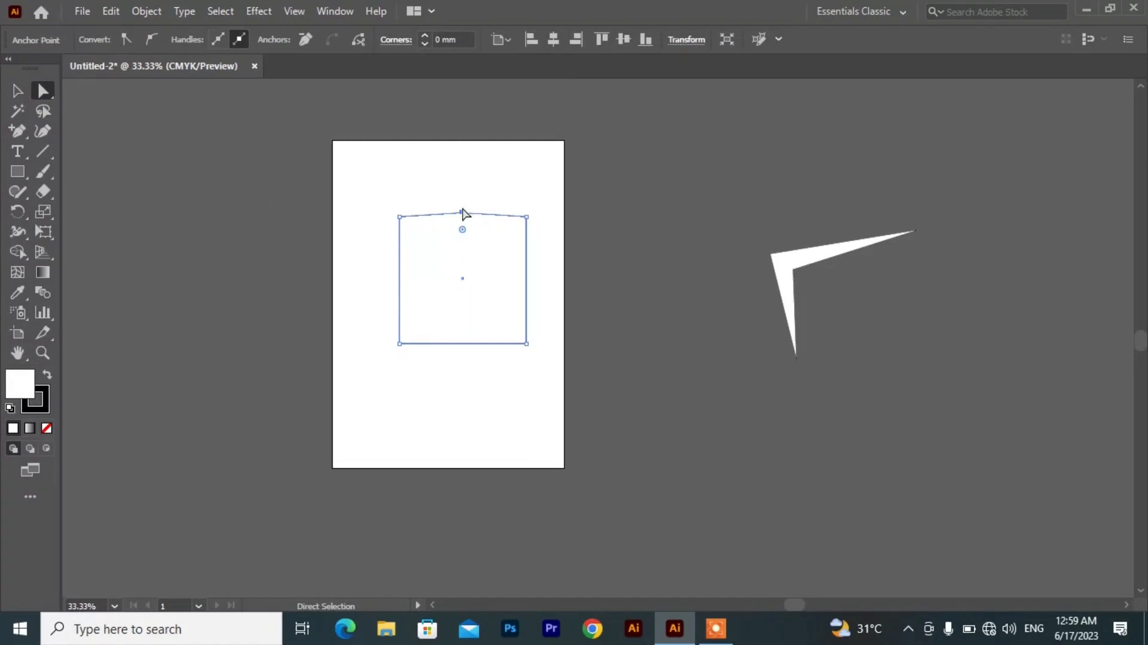
left_click_drag(463, 213, 462, 159)
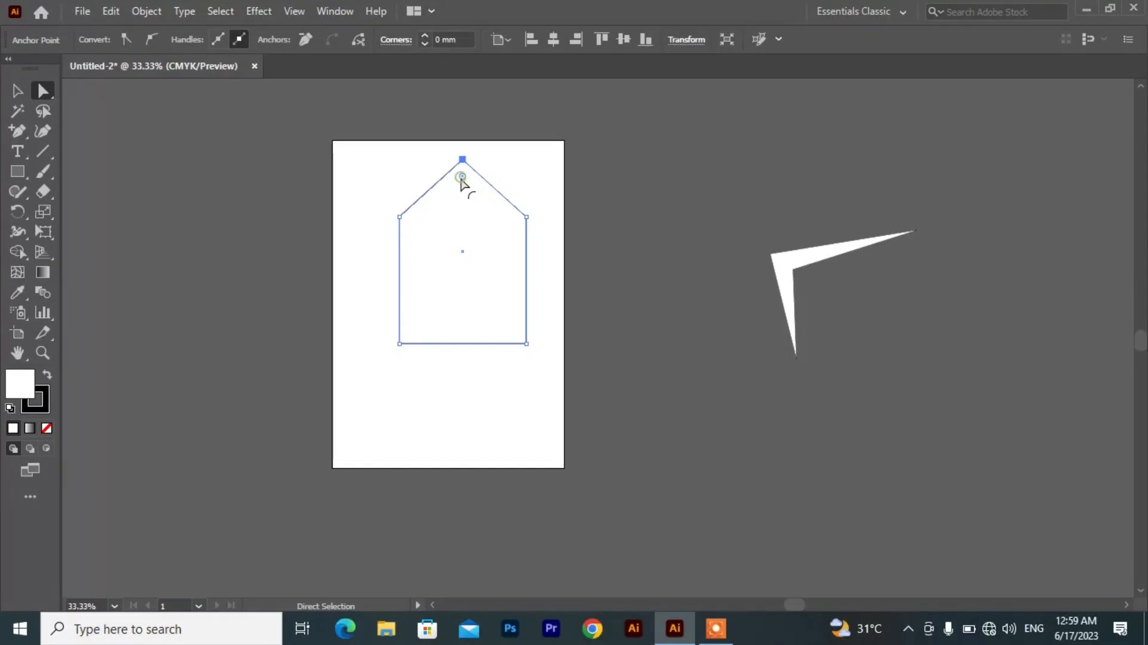
- Round the peak's corner to a radius of about 80 mm and move the arched shape off the artboard to its left
left_click_drag(462, 178, 464, 285)
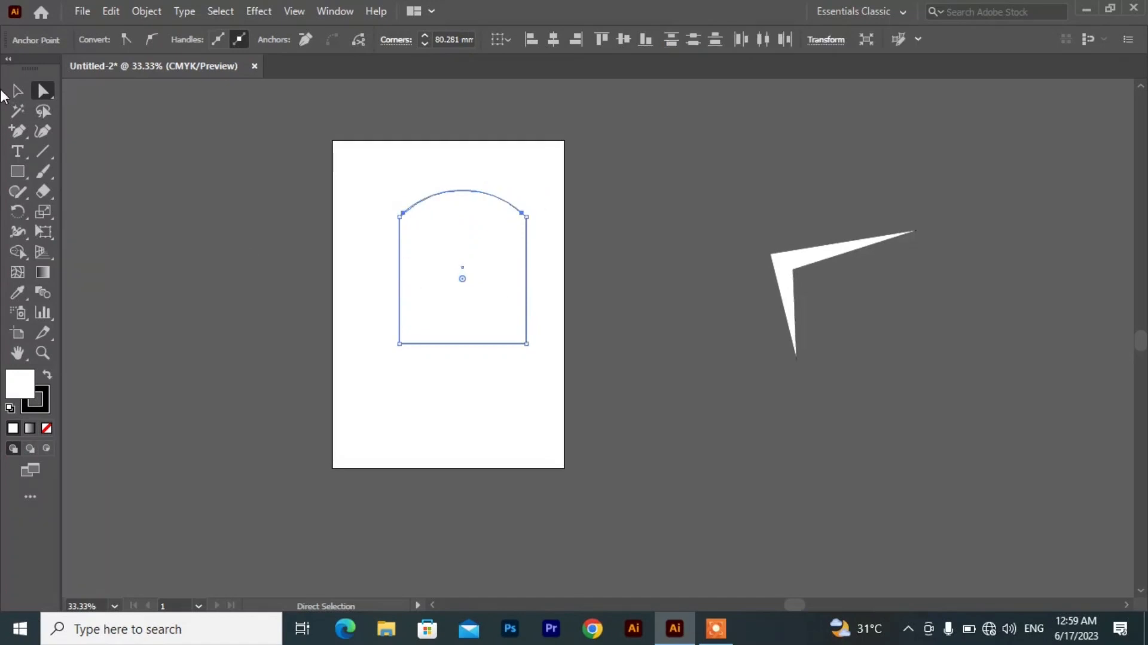
left_click(18, 93)
left_click(260, 315)
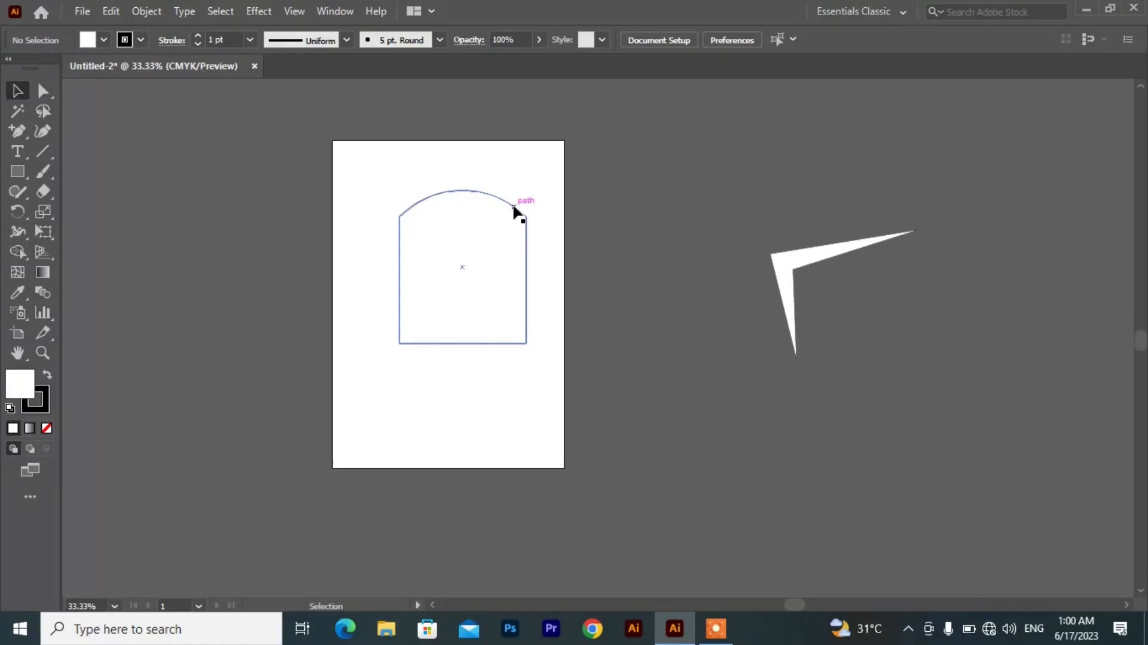
left_click_drag(513, 205, 286, 217)
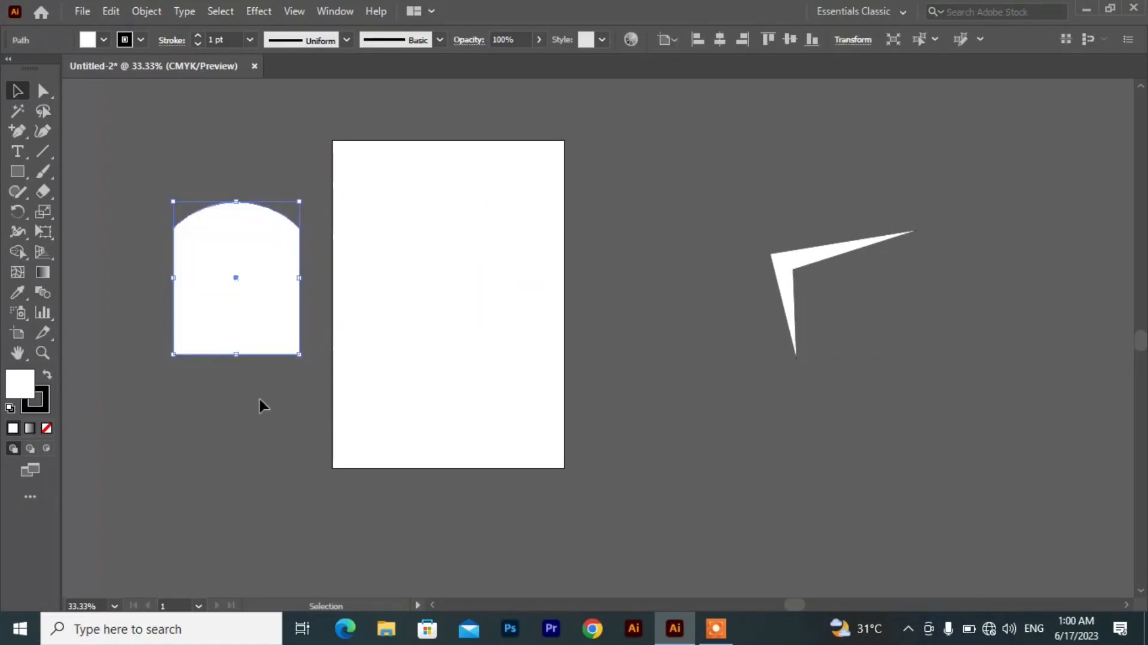
left_click(467, 339)
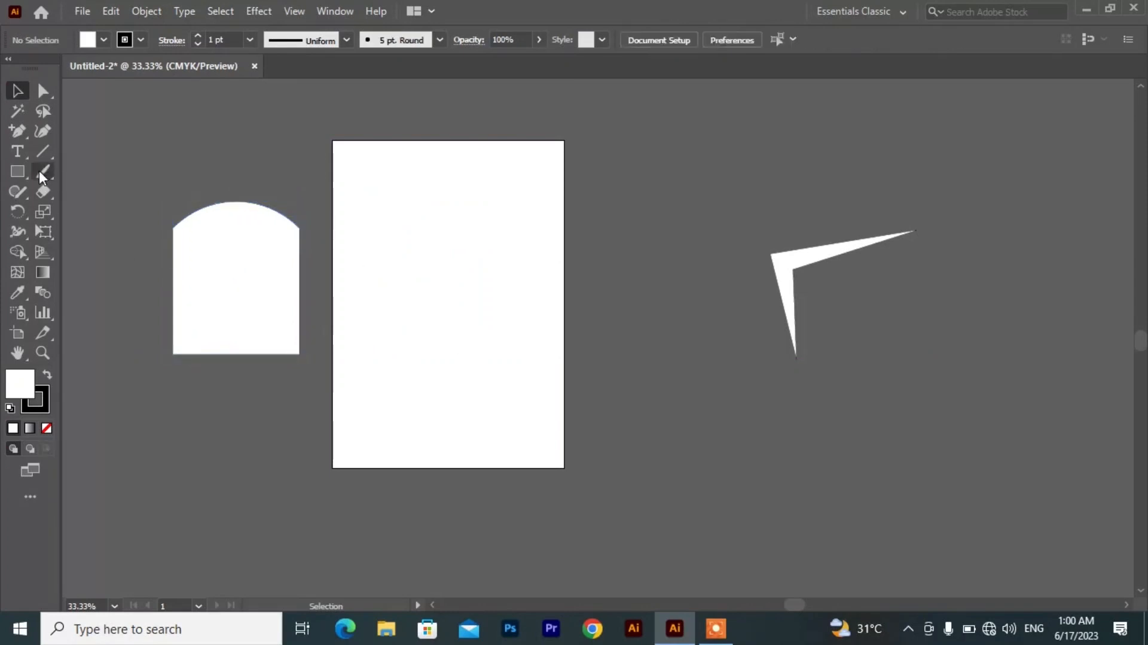
- Draw a tall rectangle in the middle of the artboard with the Rectangle tool
left_click(24, 173)
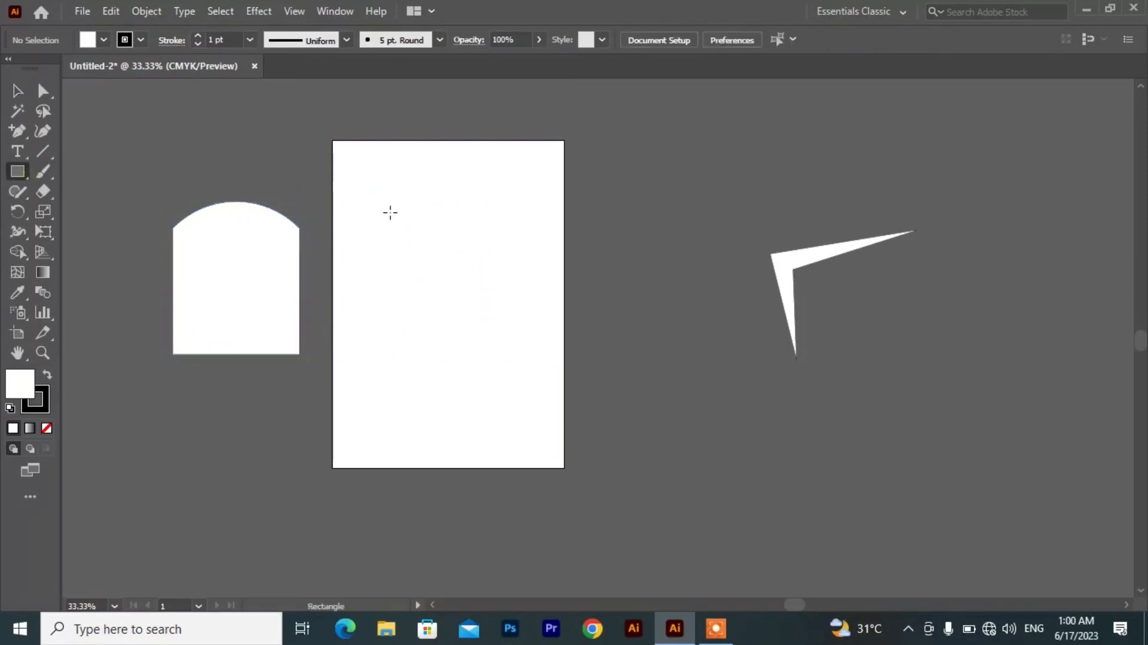
left_click_drag(390, 213, 512, 399)
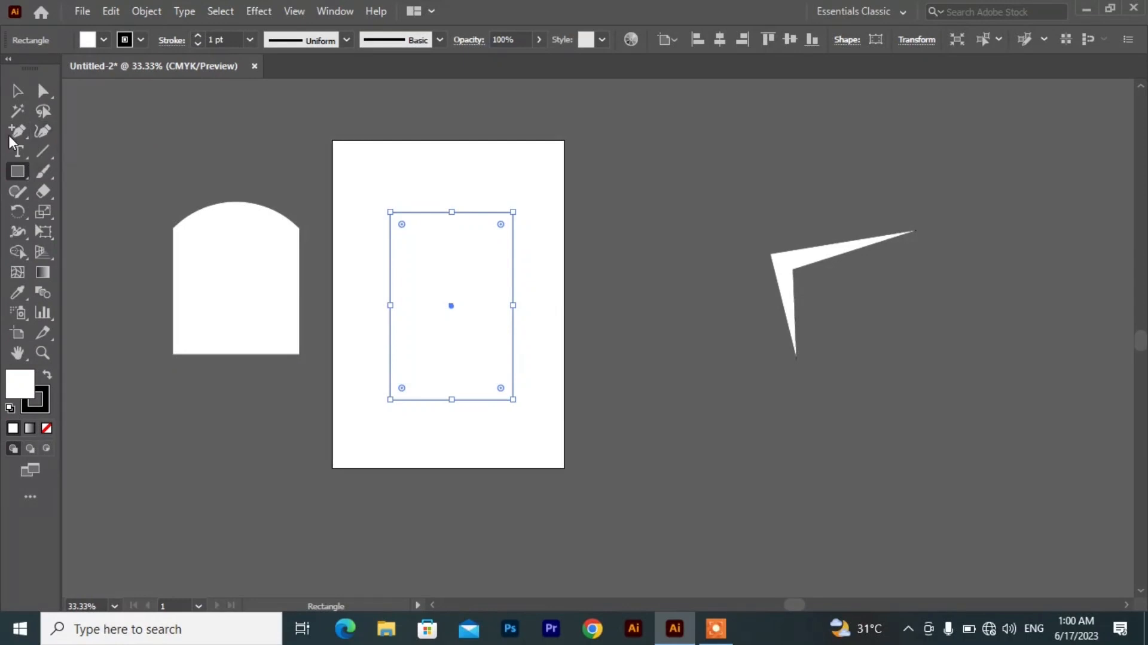
key("v")
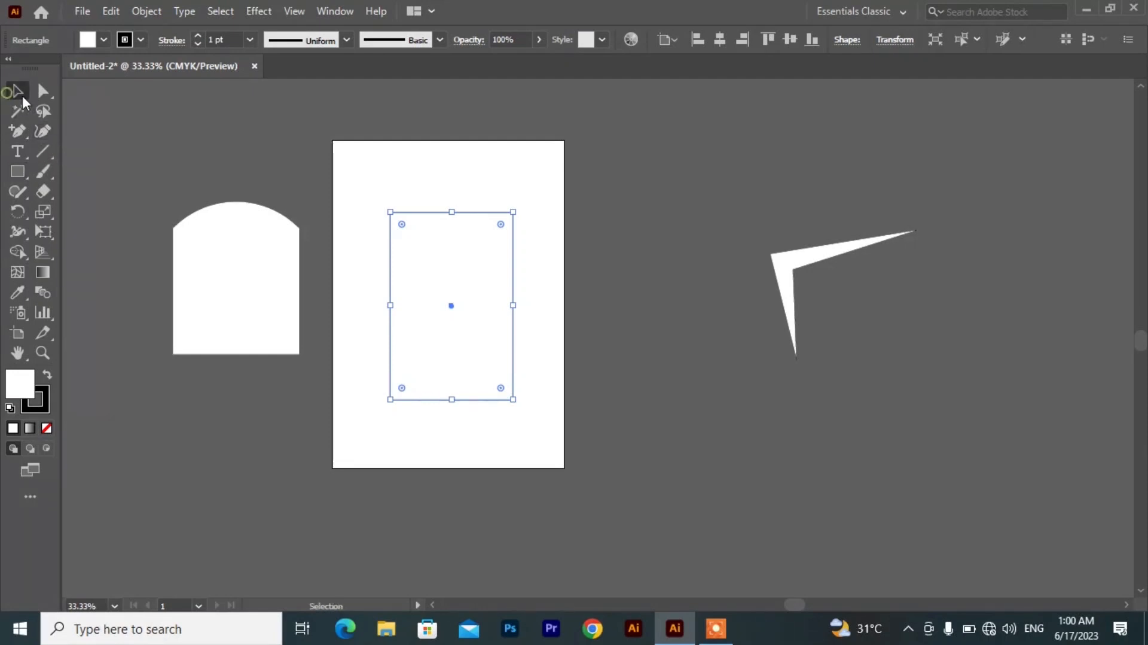
- Draw a large closed teardrop shape with the Curvature tool below the angular shape, its tail reaching left under the artboard
left_click(42, 128)
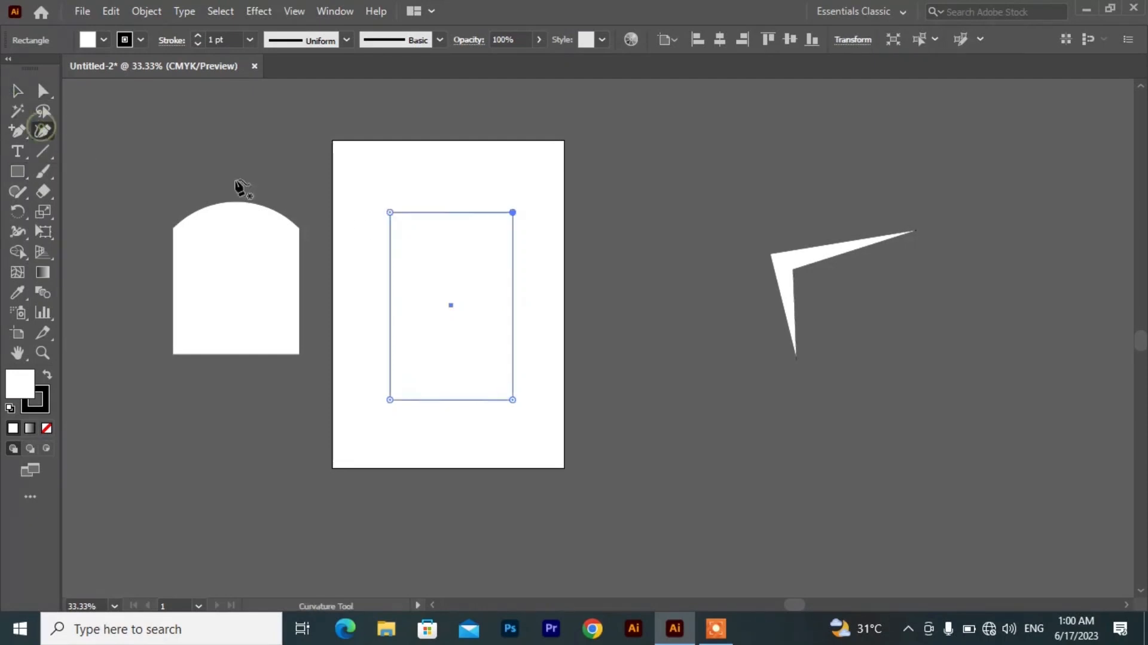
left_click(703, 405)
left_click(829, 393)
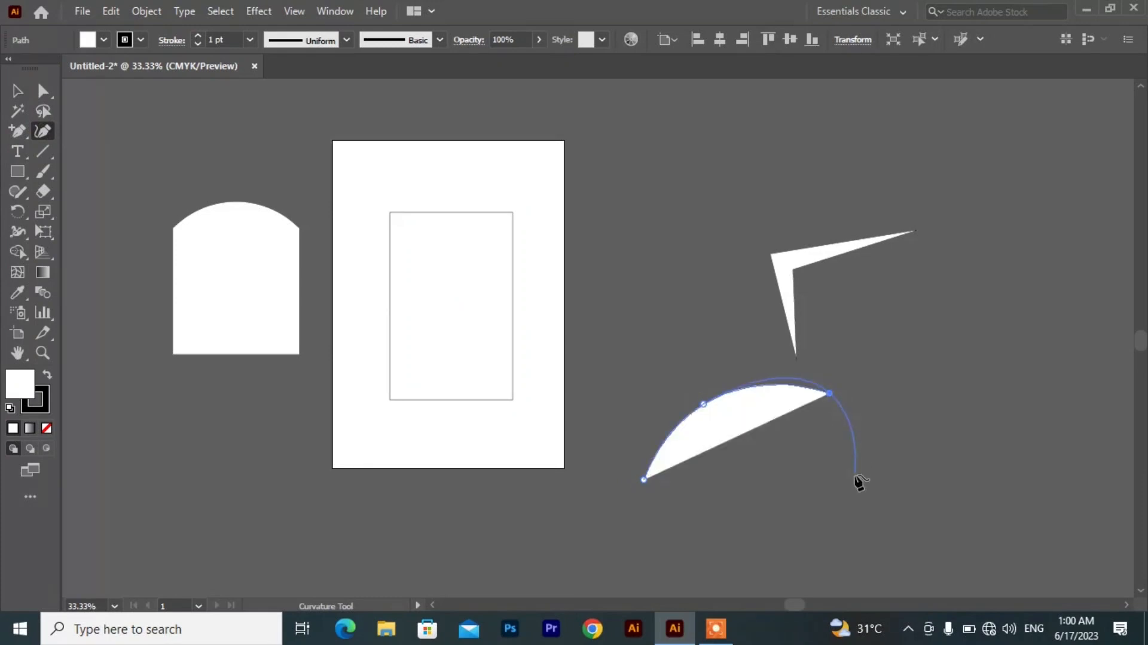
left_click(854, 474)
left_click(826, 531)
left_click(727, 557)
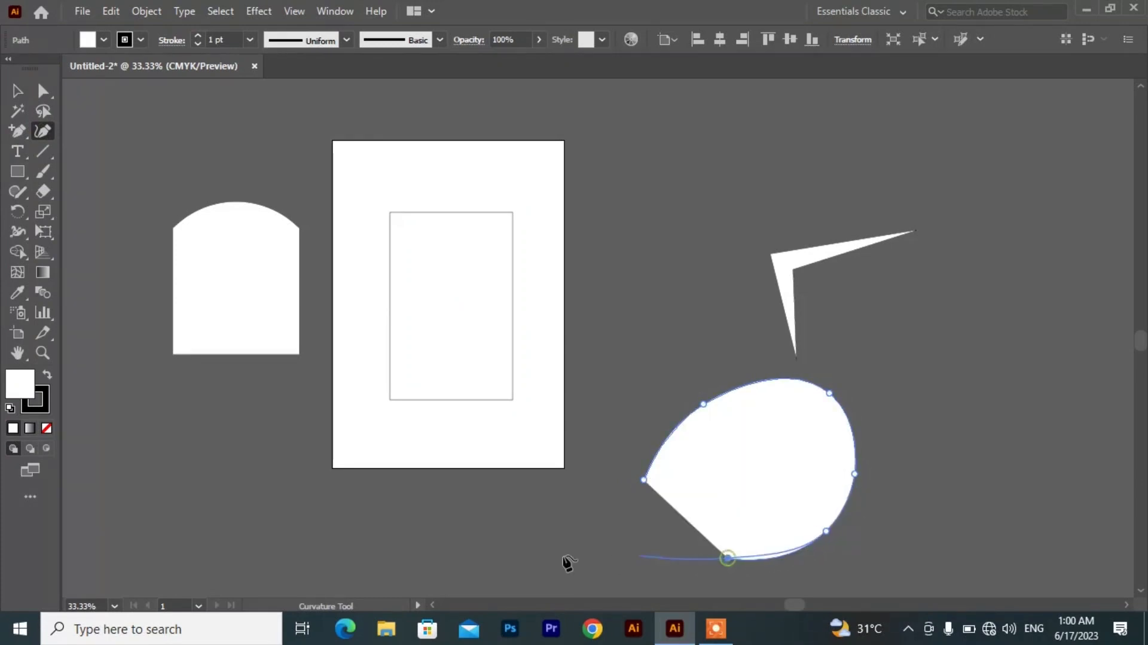
left_click(427, 559)
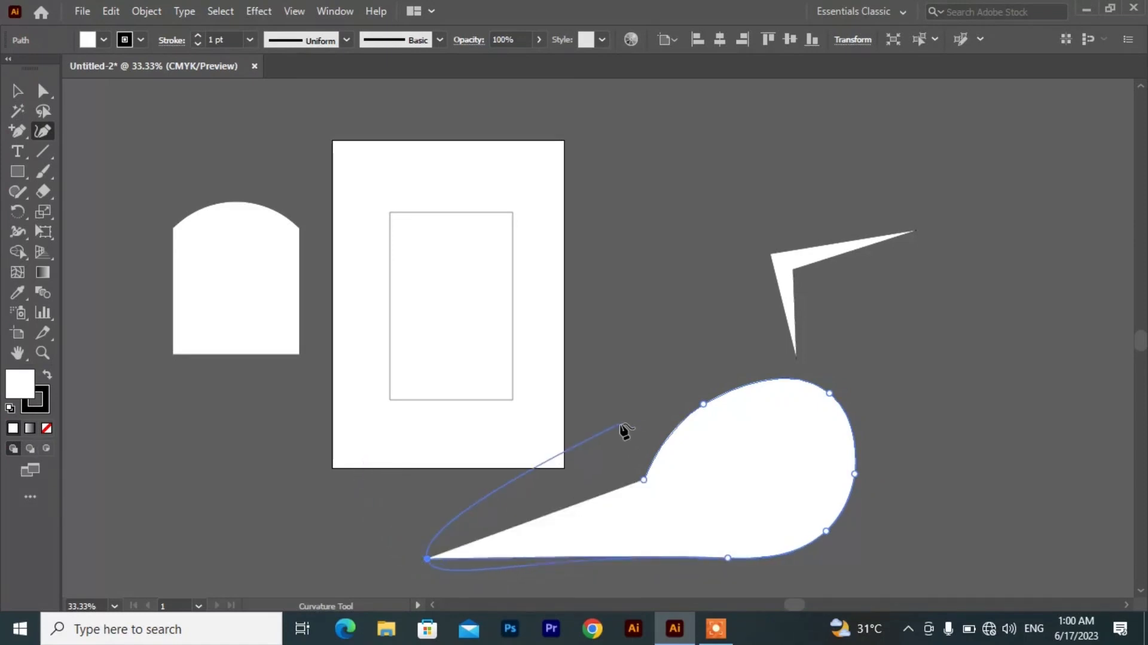
left_click(644, 480)
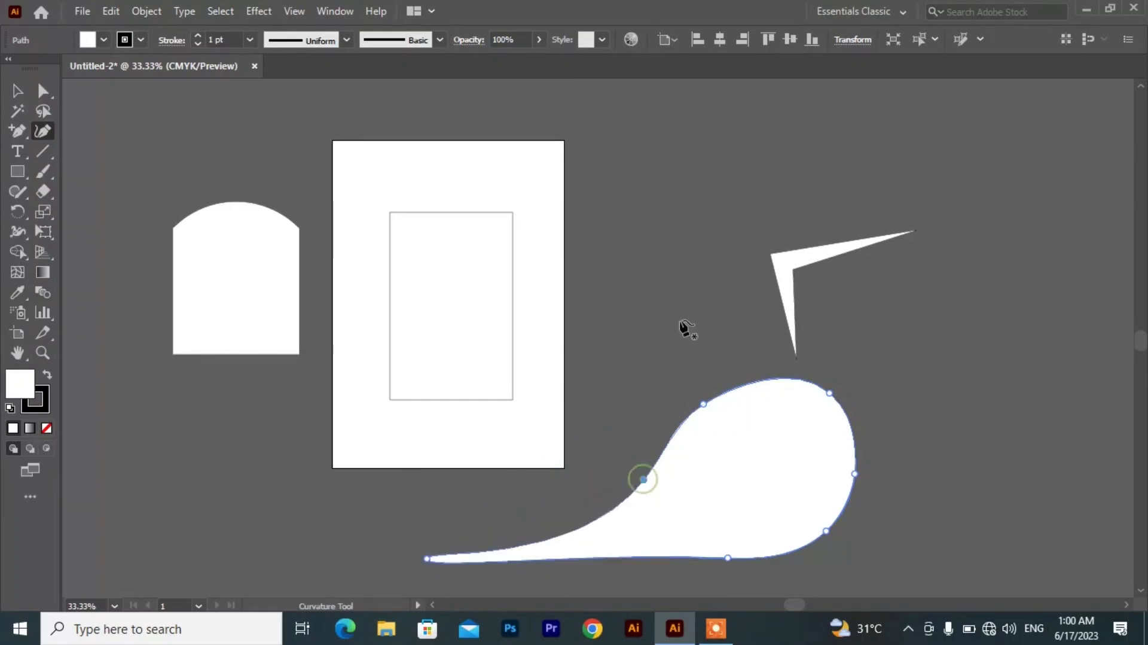
- Move the teardrop shape up and to the right with the Selection tool, and delete it
left_click(18, 91)
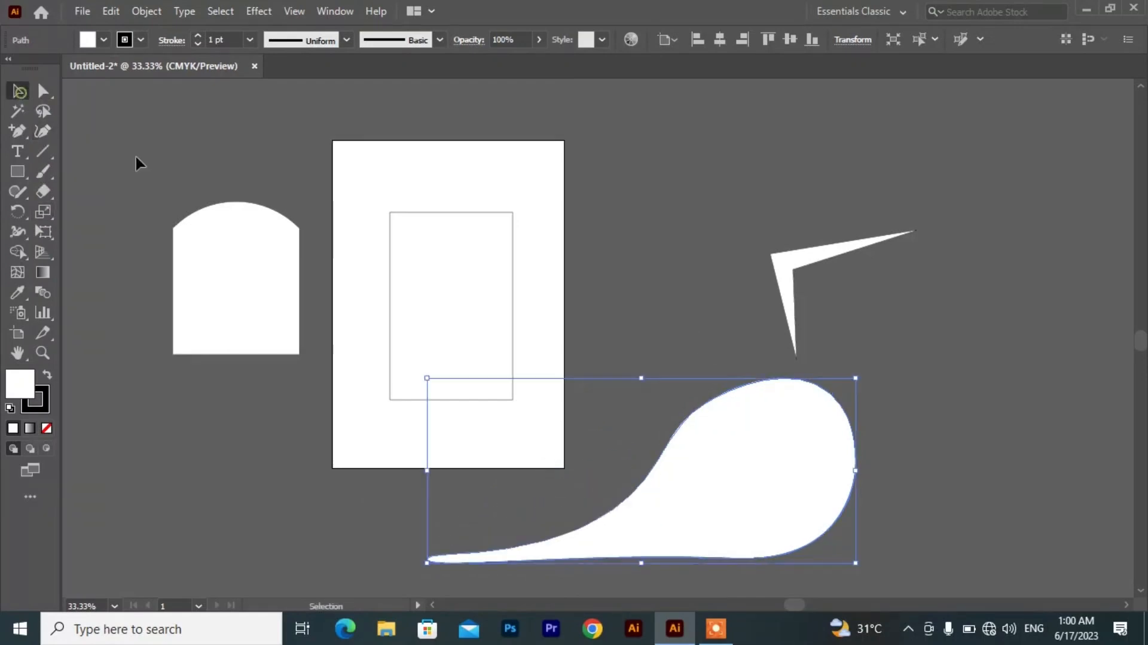
left_click(1041, 497)
left_click_drag(707, 528, 956, 442)
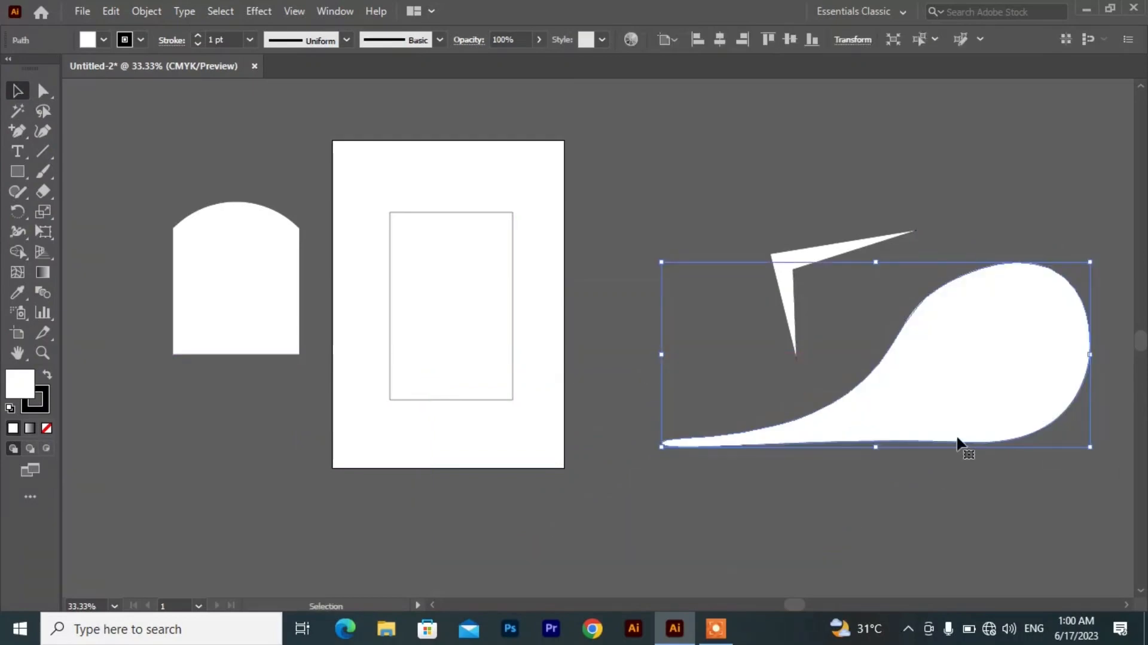
key("Delete")
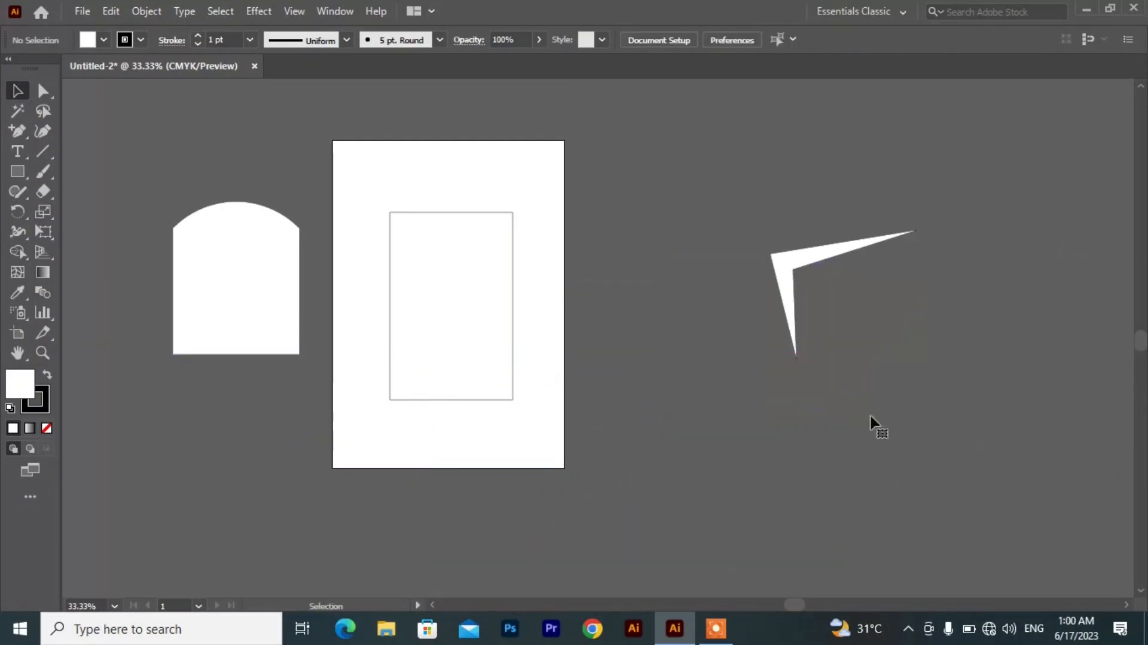
- Draw a small closed curved shape from three points above the tall rectangle with the Curvature tool
left_click(45, 132)
left_click(389, 164)
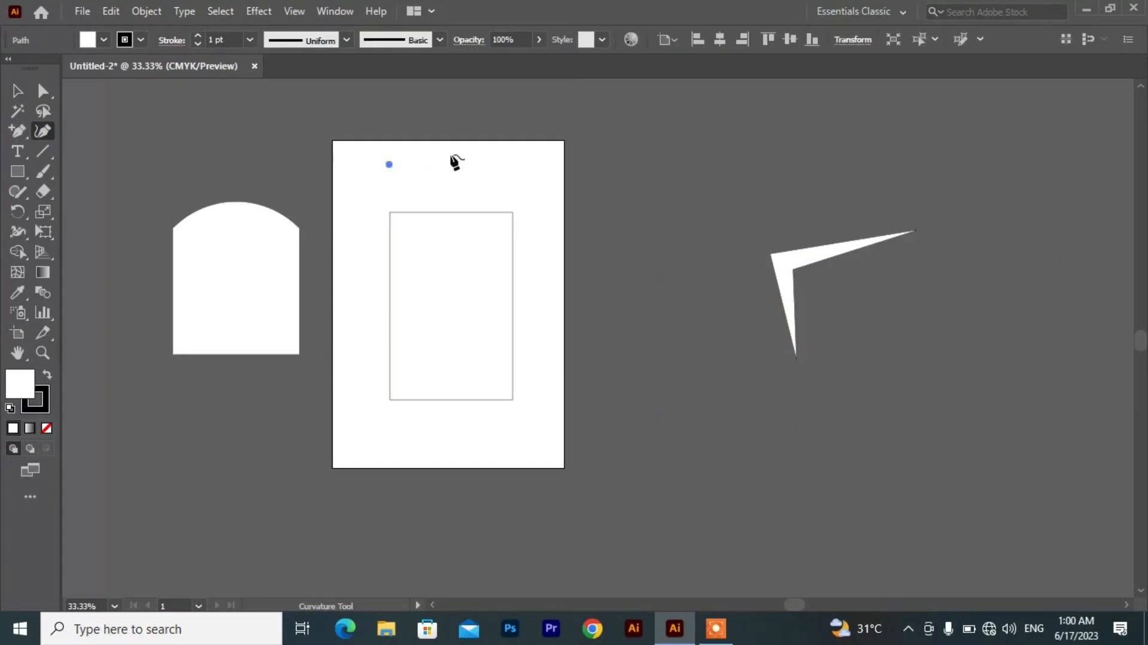
left_click(452, 155)
left_click(465, 198)
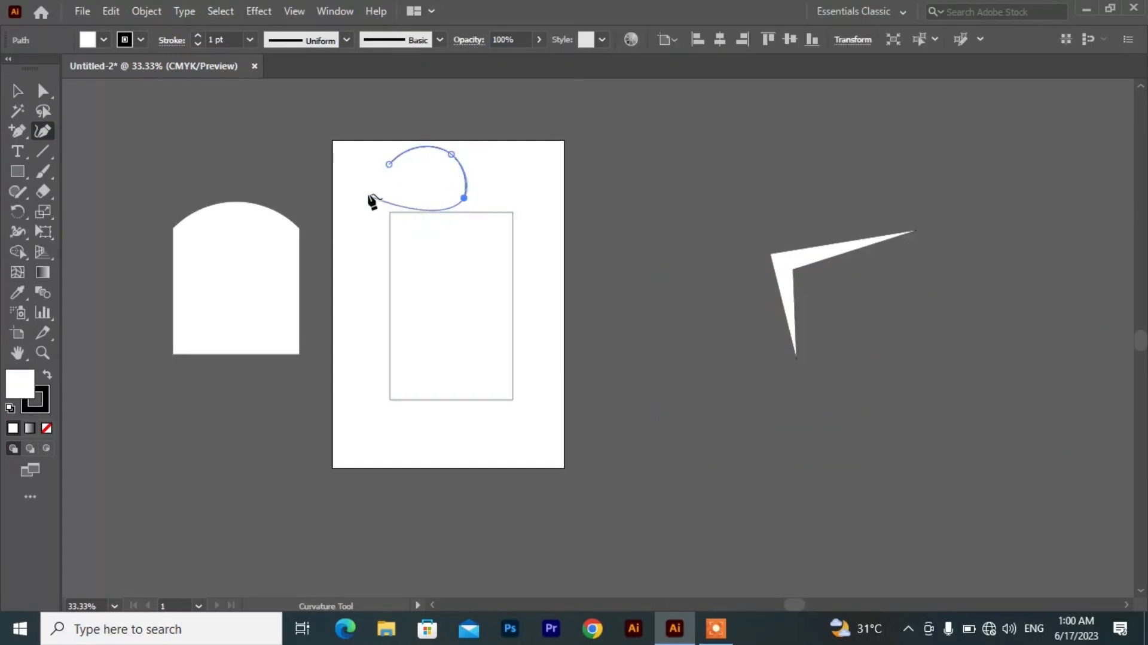
left_click(388, 164)
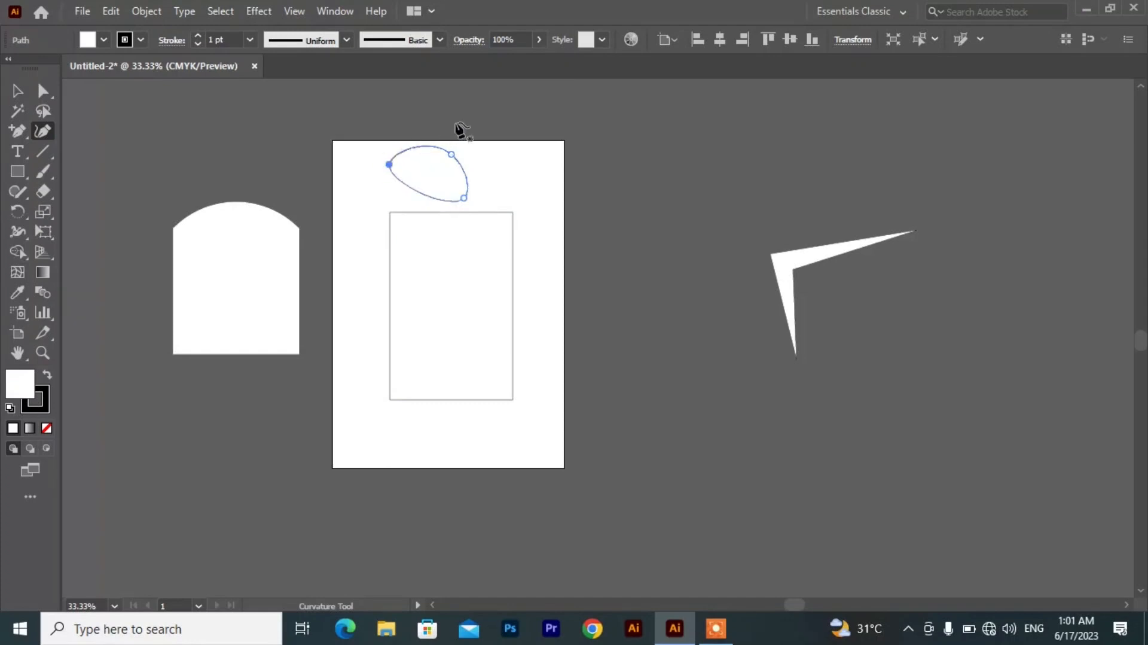
- Select the small curved shape above the rectangle with the Selection tool and delete it
key("v")
left_click(480, 149)
left_click_drag(516, 157, 459, 174)
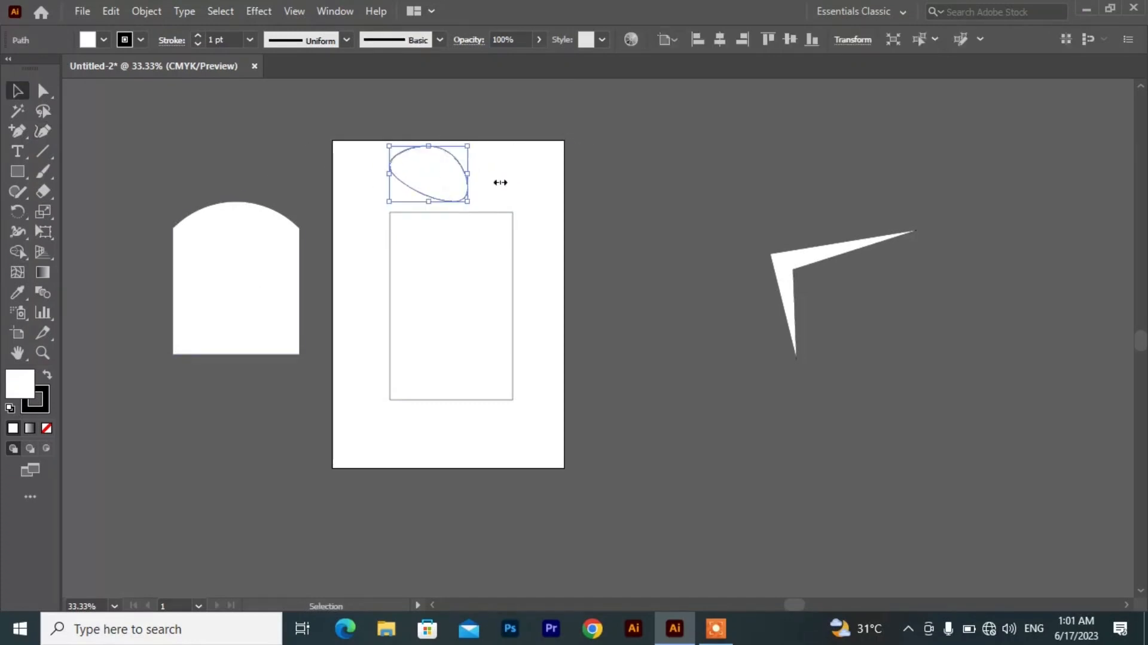
left_click(588, 197)
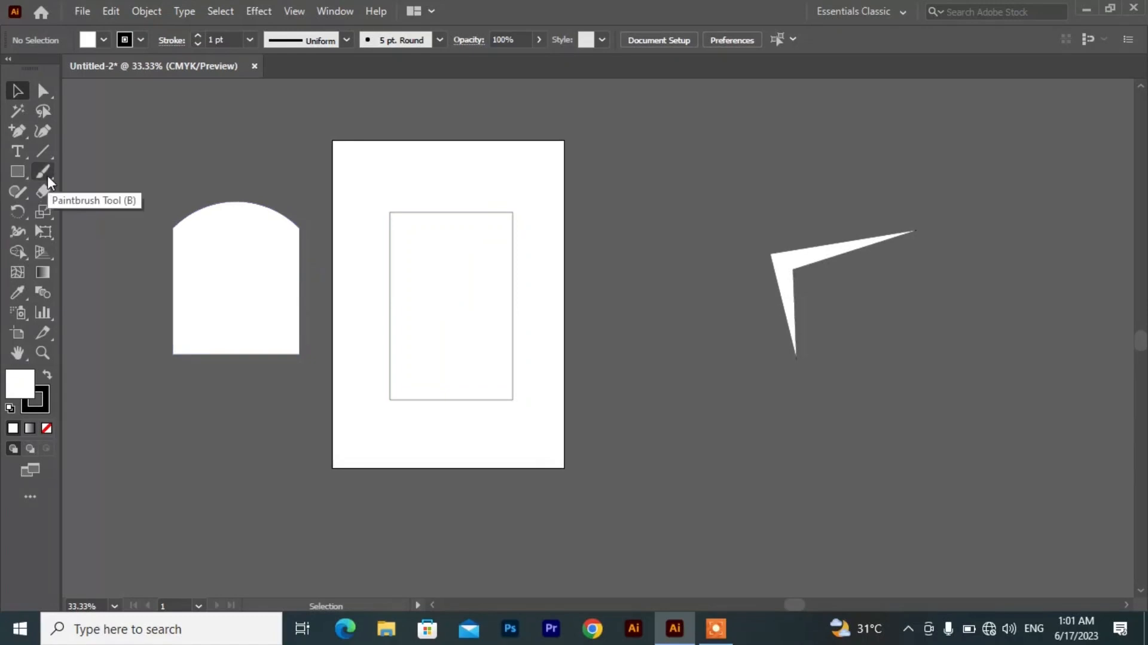
- Bow the rectangle's top and bottom edges outward and both sides inward with the Curvature tool to form an hourglass shape, and deselect it
left_click(39, 135)
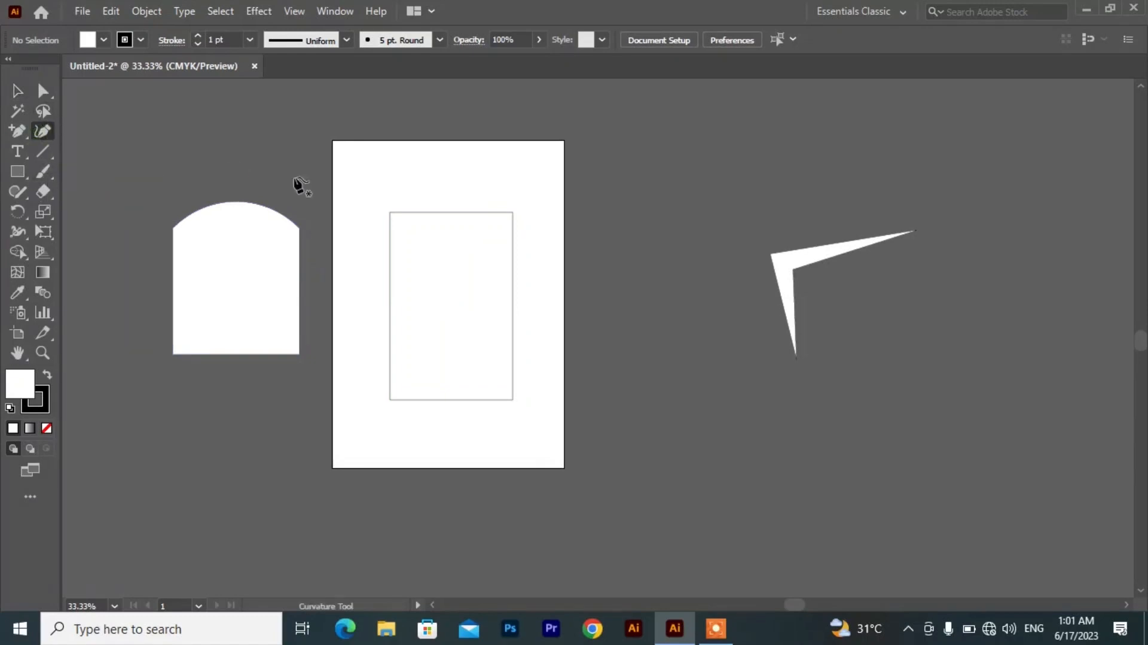
left_click(448, 211)
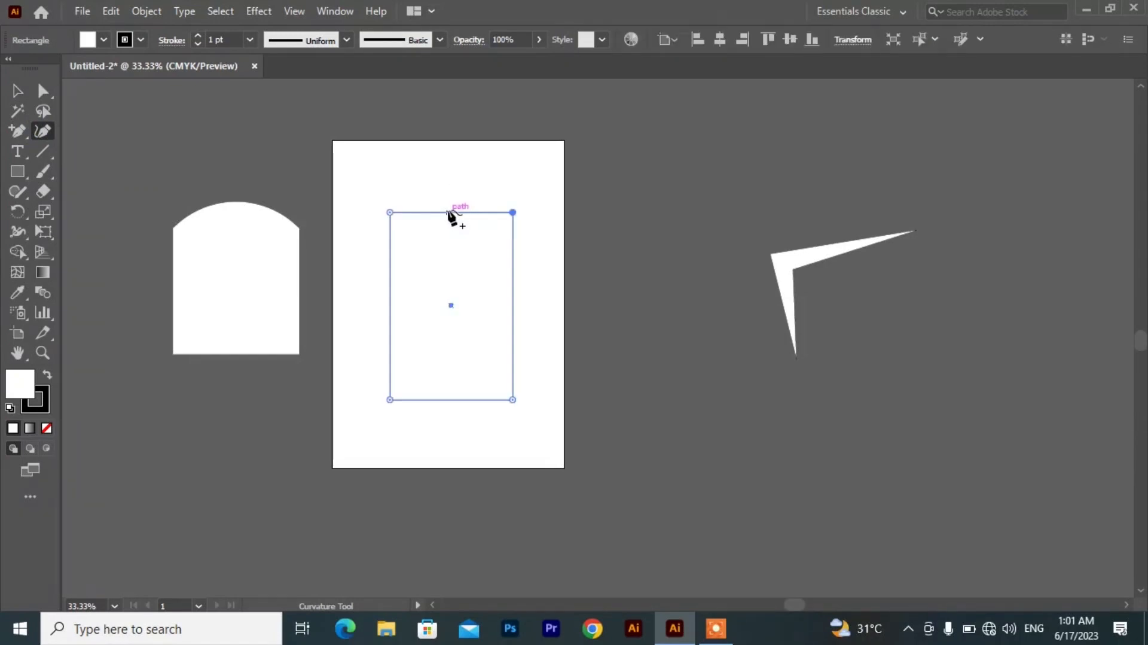
left_click_drag(451, 213, 454, 175)
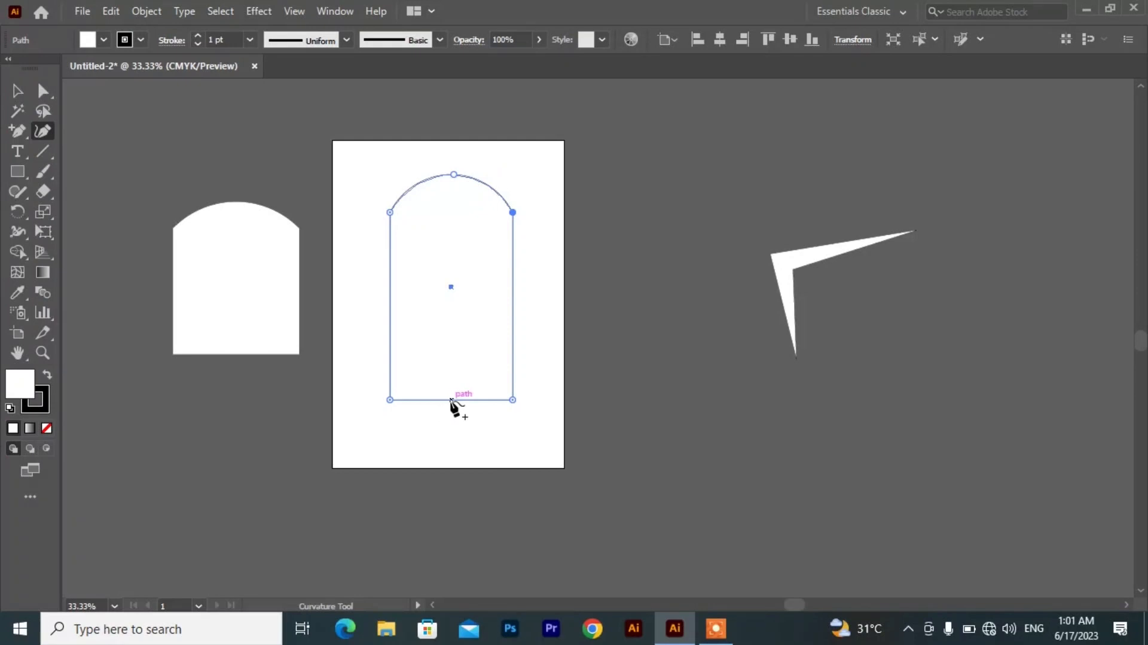
left_click_drag(452, 400, 450, 437)
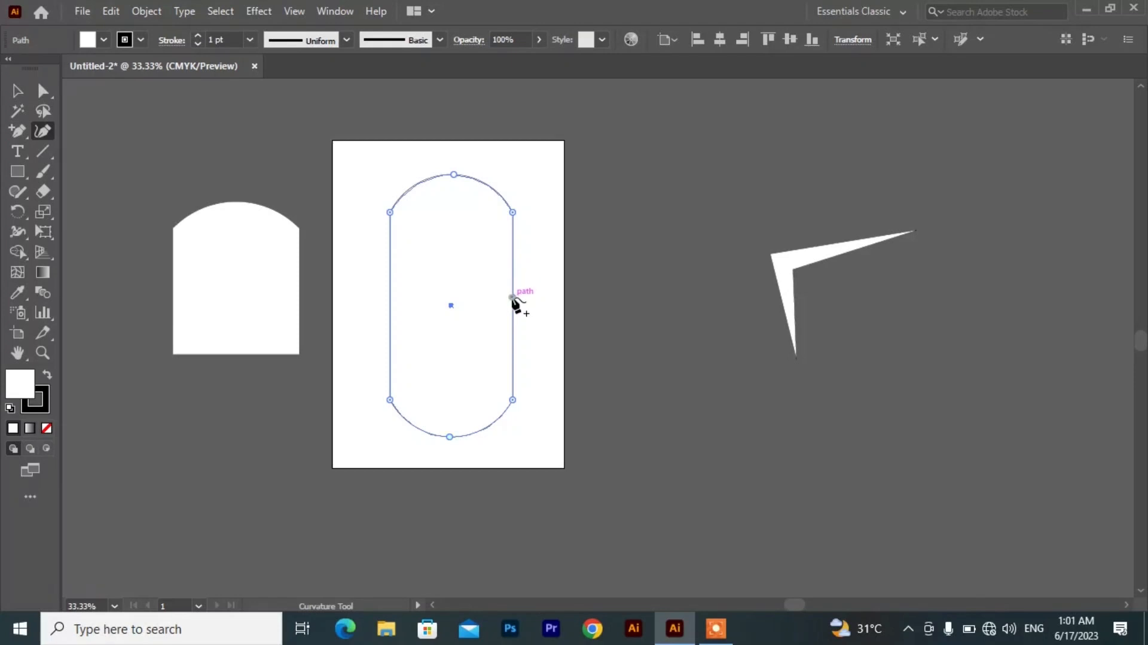
left_click_drag(512, 297, 473, 304)
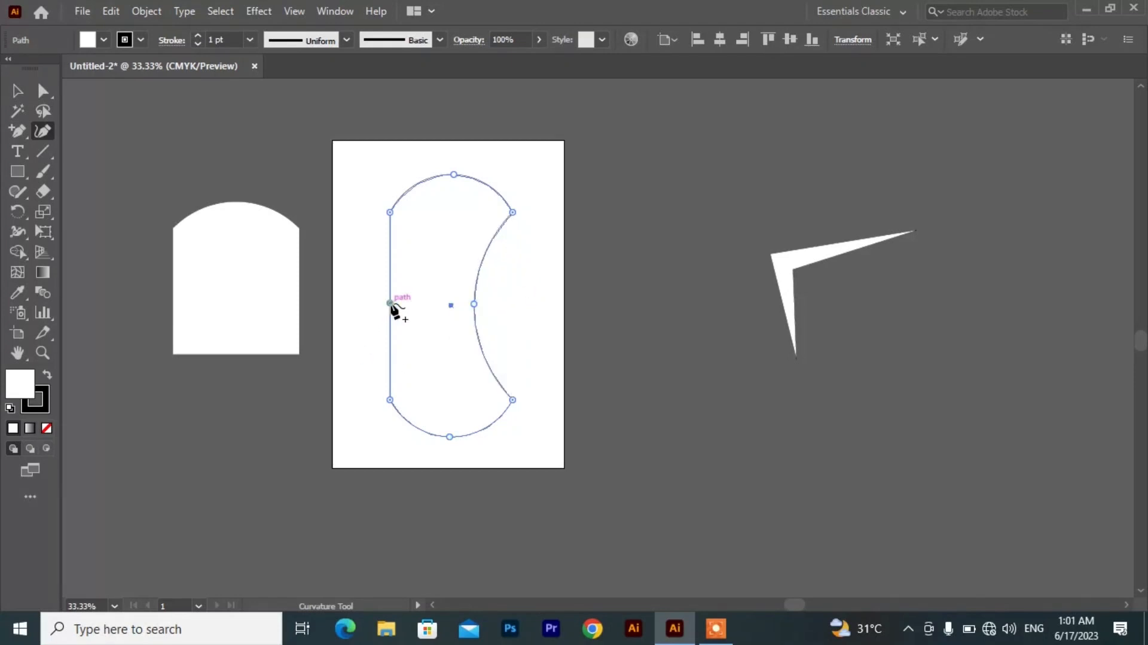
left_click_drag(390, 303, 426, 305)
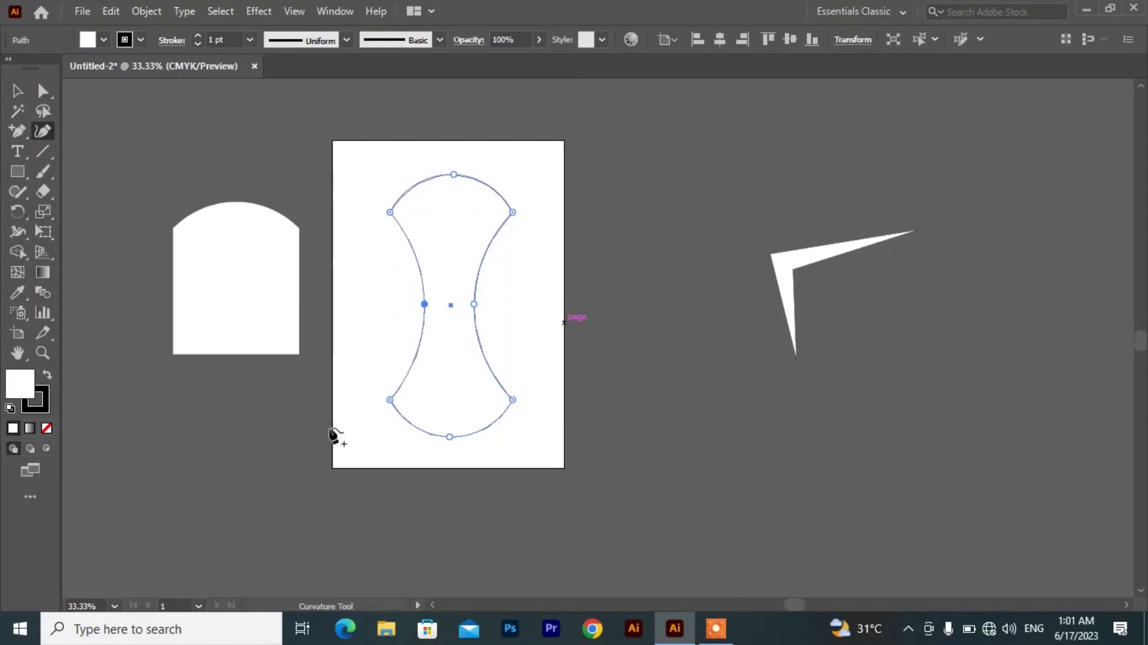
key("v")
left_click(517, 522)
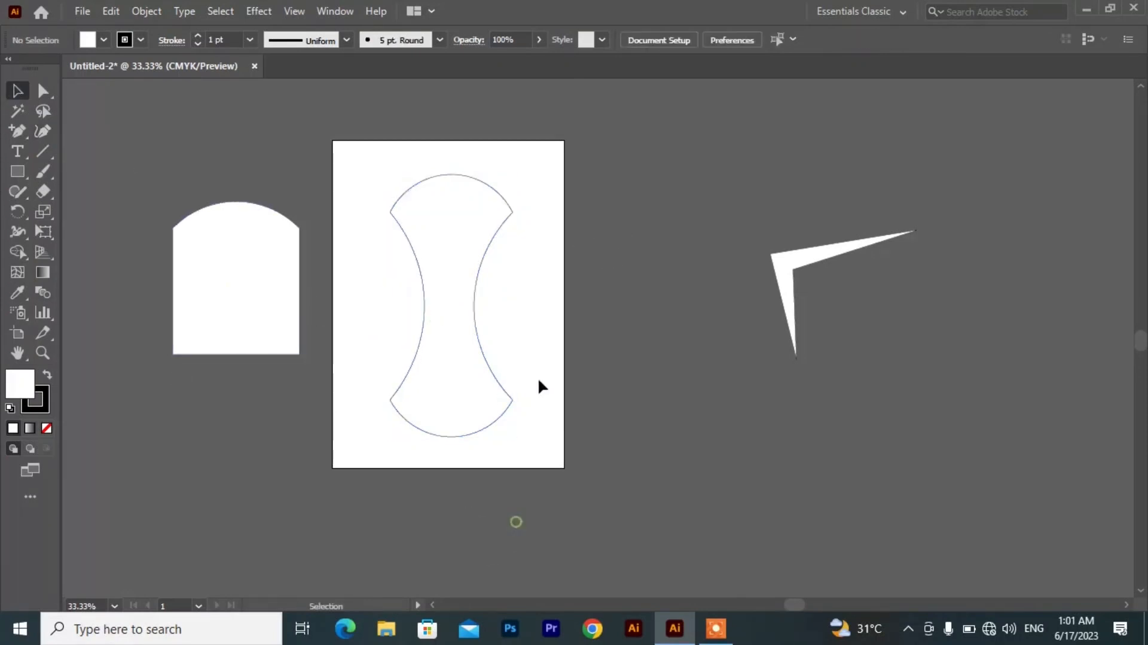
- Set the hourglass shape's stroke to 5 pt and move the shape off the artboard to its right side
left_click(440, 377)
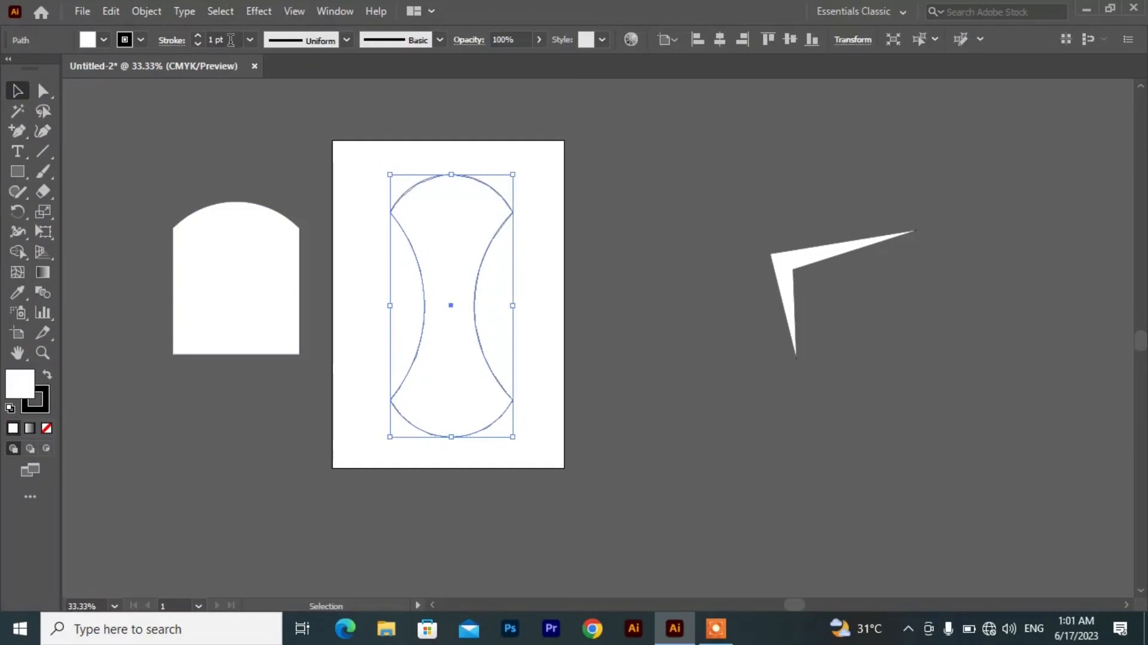
scroll(234, 37, "up", 4)
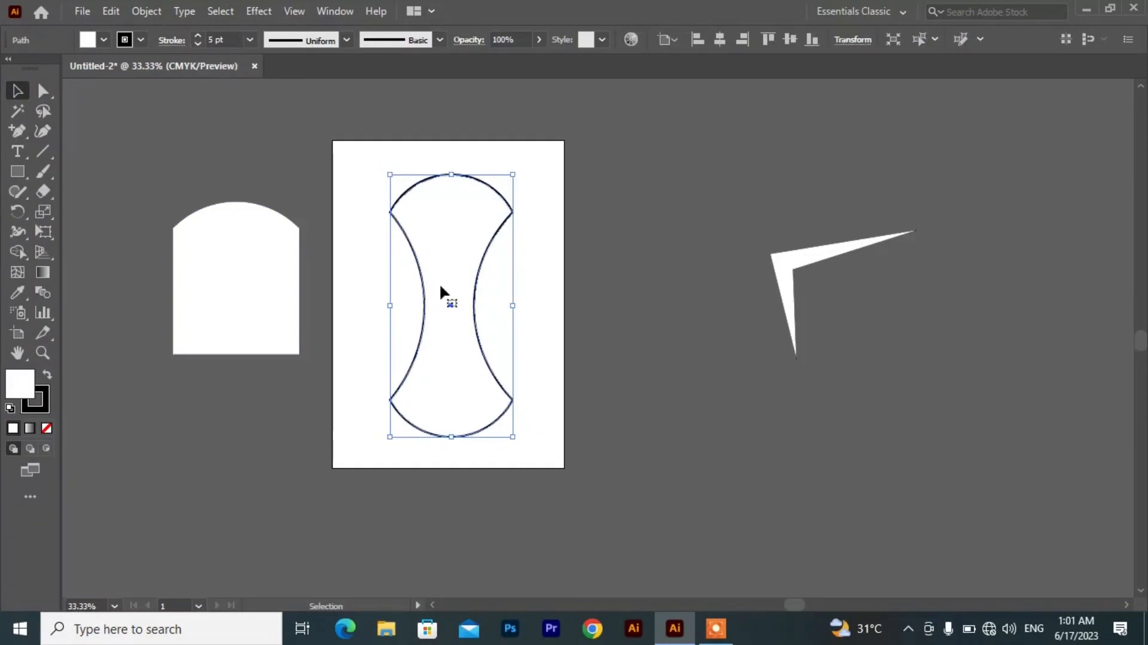
left_click(612, 299)
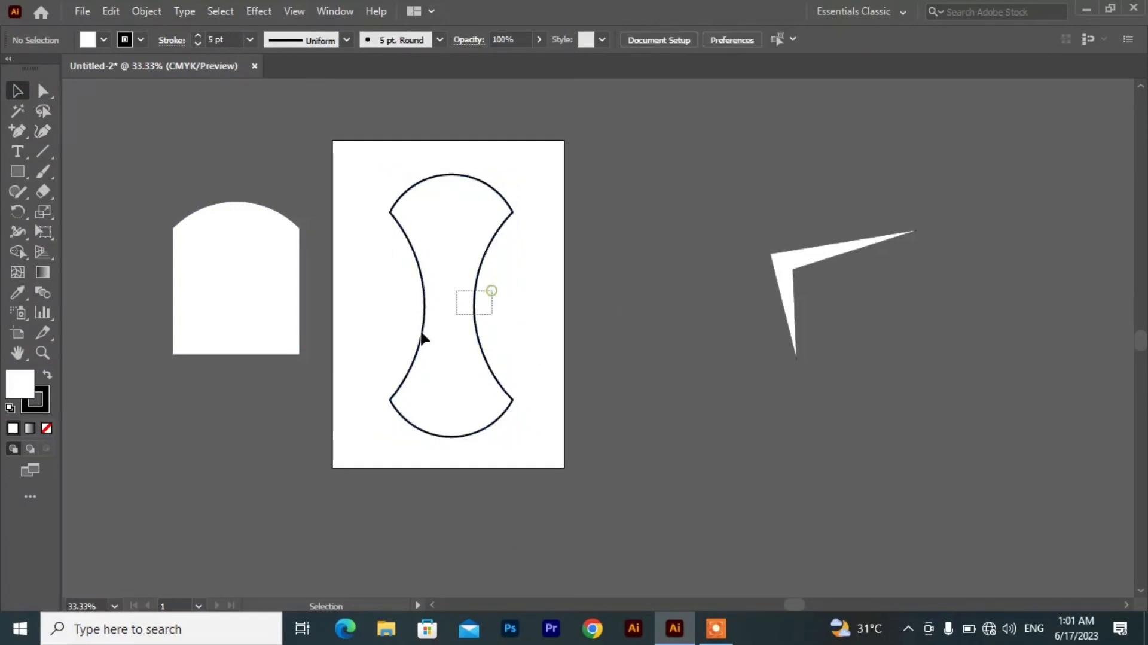
left_click(434, 354)
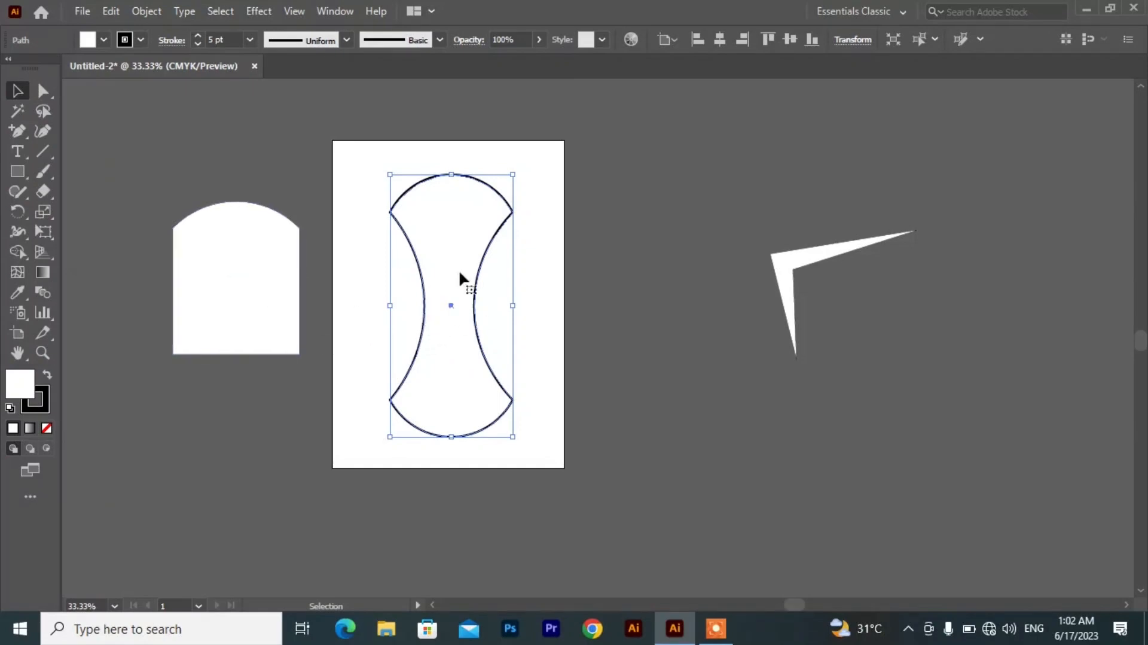
left_click_drag(471, 287, 663, 279)
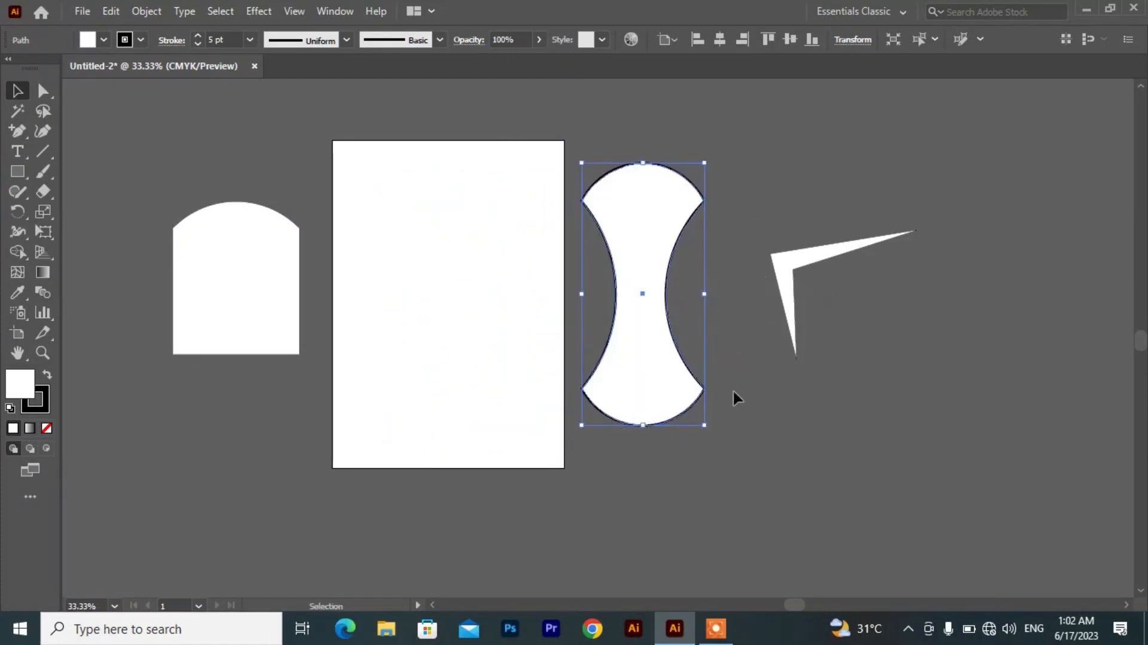
- Draw an upright three-sided polygon in the artboard's upper-left area with the Polygon tool
left_click(14, 173)
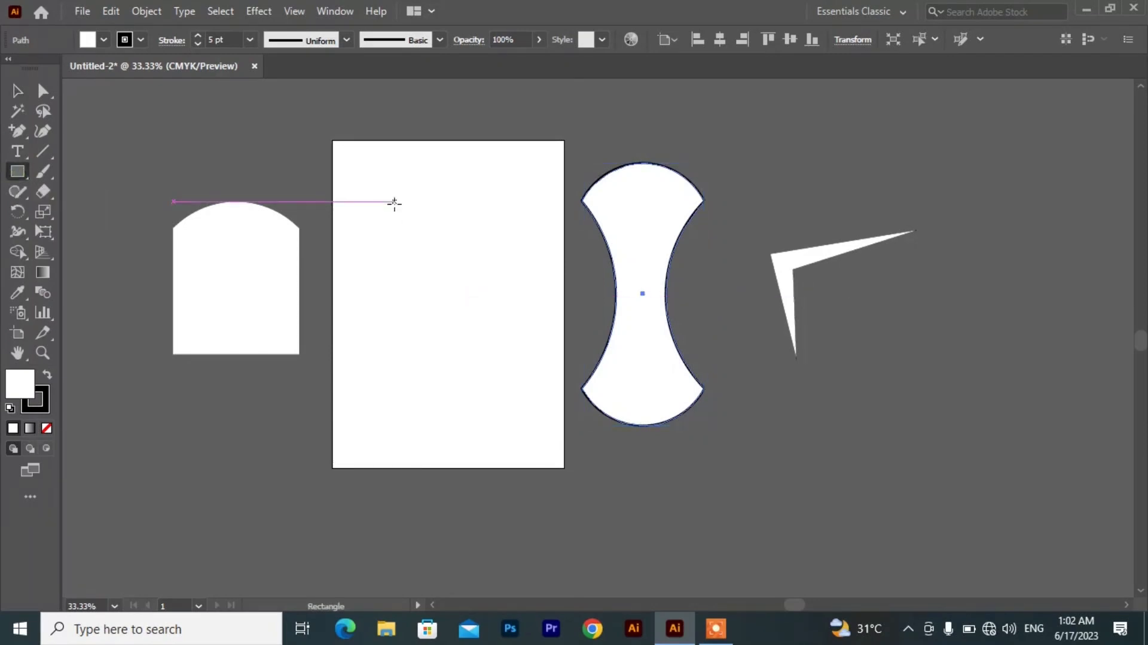
left_click(17, 174)
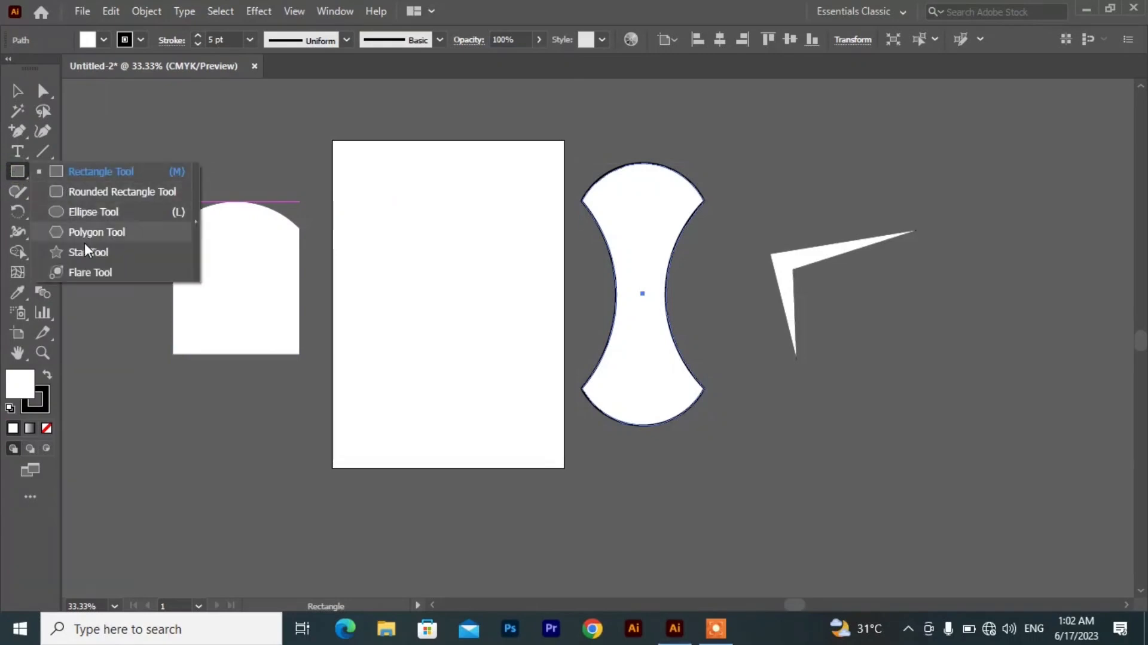
left_click(88, 237)
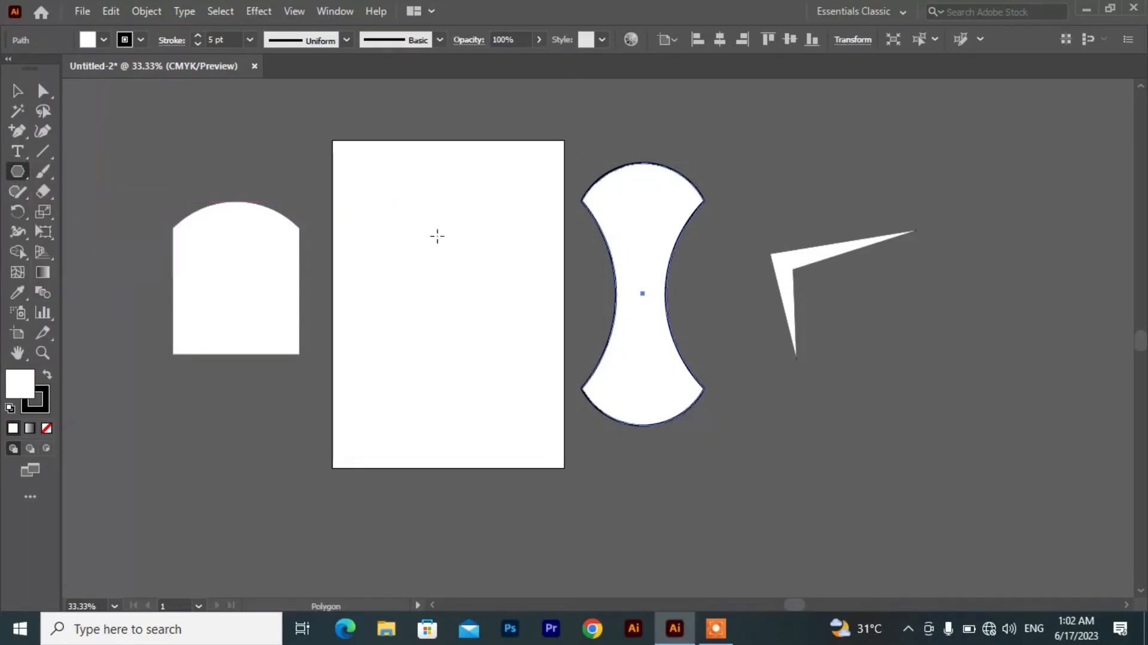
left_click_drag(386, 218, 417, 245)
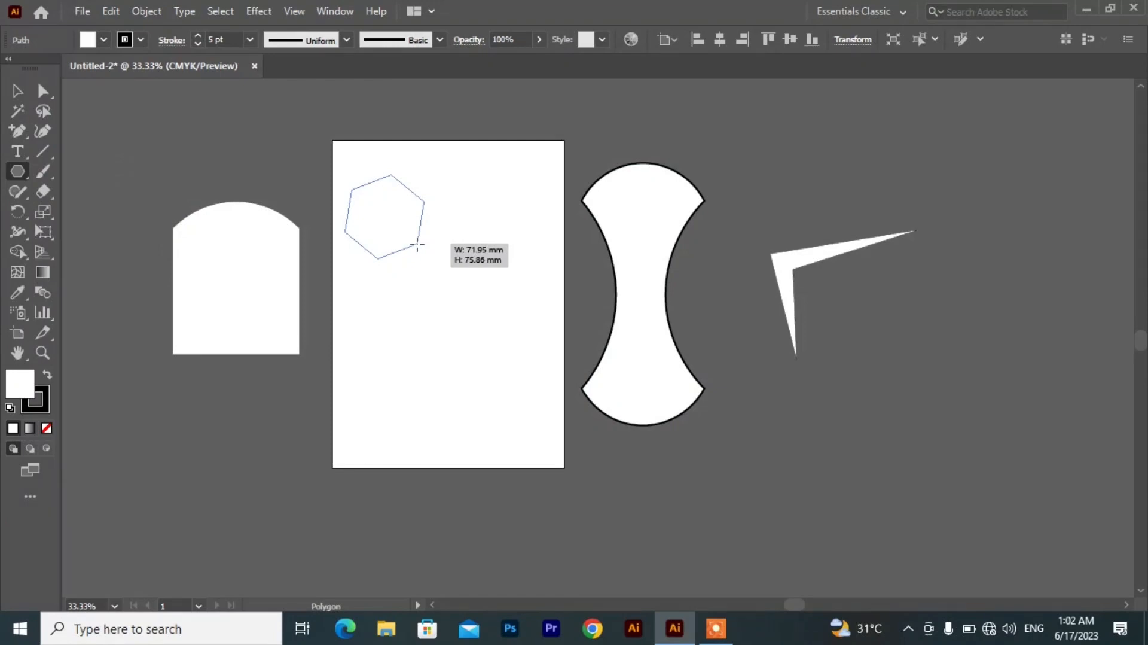
key("Down")
key("Down")
key("Down")
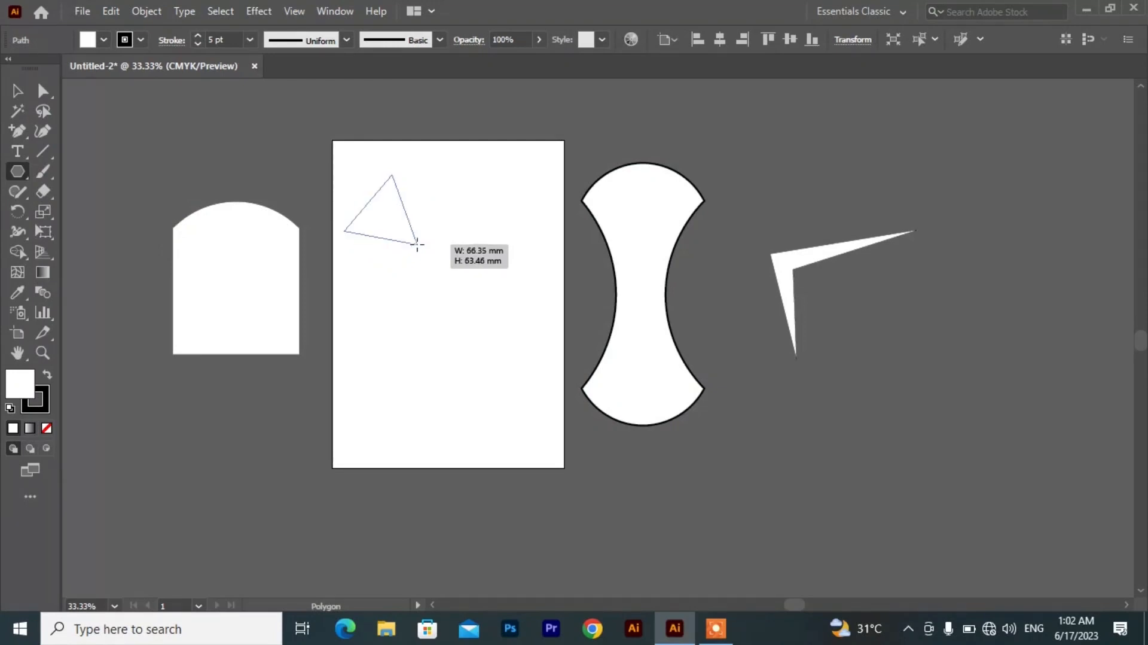
mouse_move(417, 243)
left_mouse_down()
mouse_move(486, 236)
mouse_move(443, 238)
mouse_move(468, 256)
mouse_move(416, 245)
left_mouse_up()
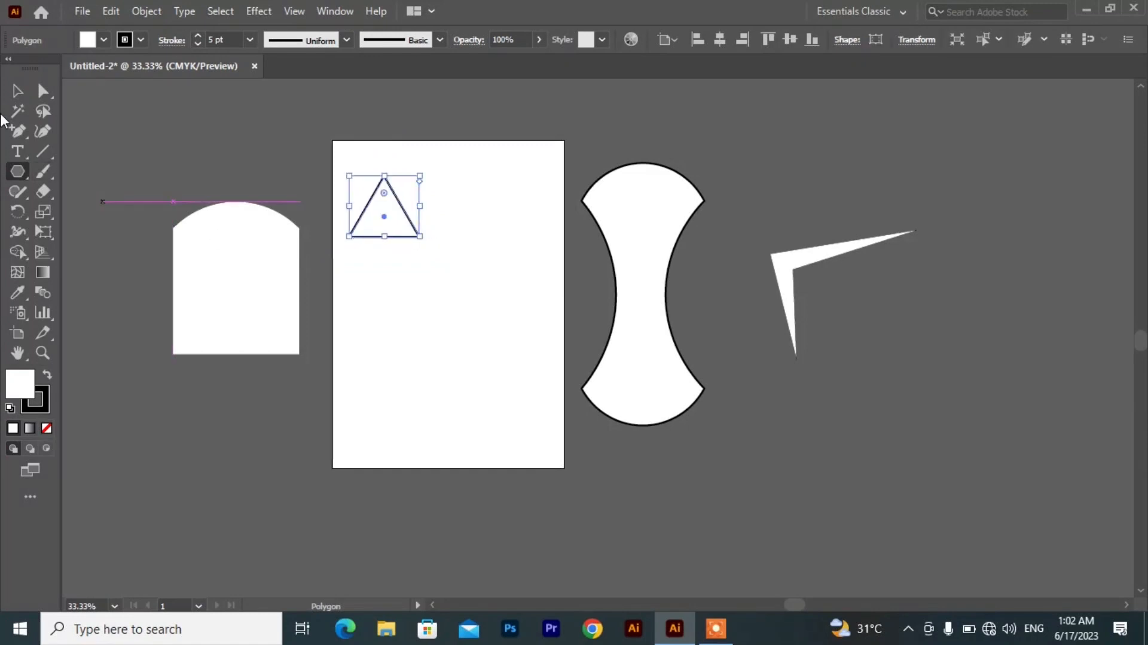
- Move the triangle toward the middle of the artboard and scale it up proportionally to about two-thirds of the artboard's width
left_click(16, 90)
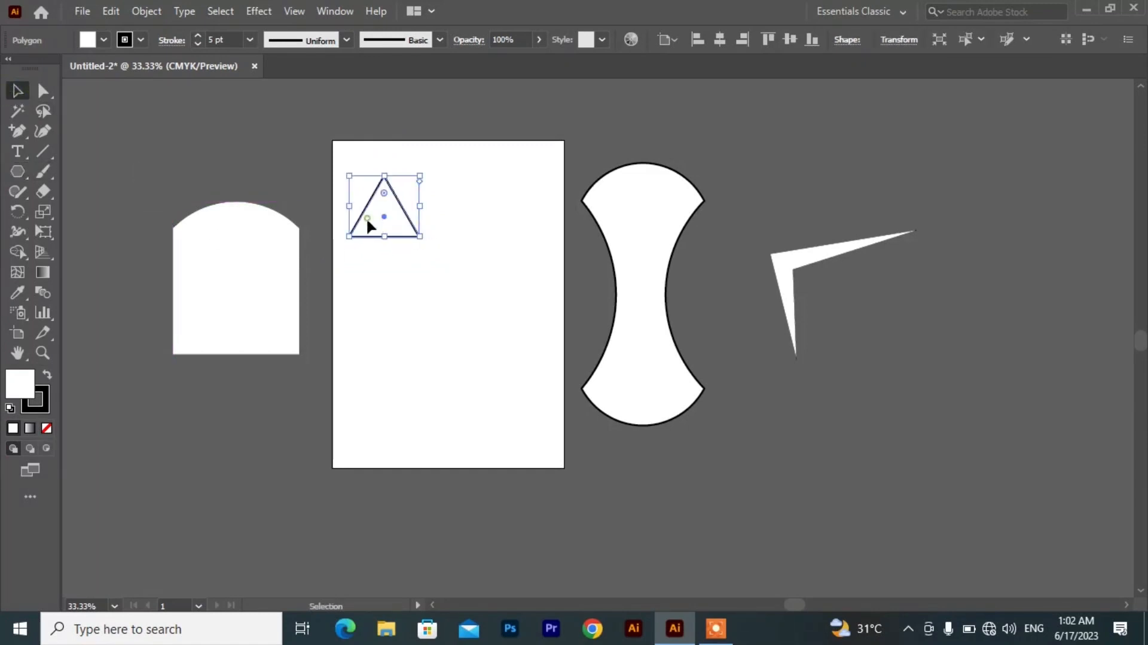
left_click_drag(366, 217, 449, 376)
left_click(456, 384)
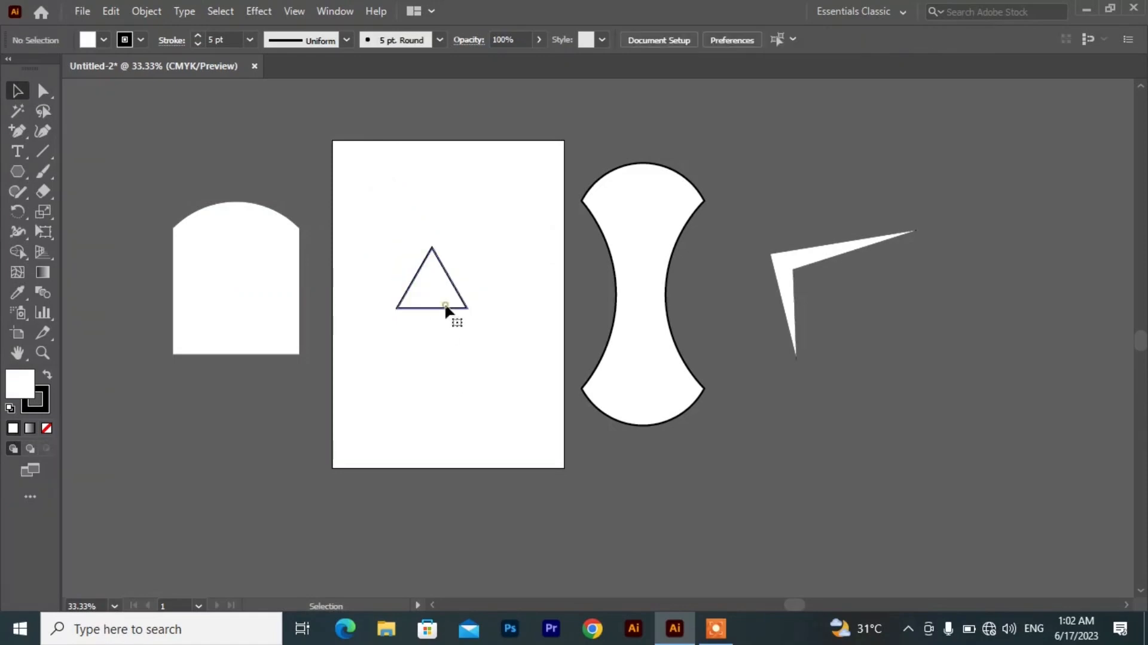
left_click(445, 306)
left_click_drag(468, 309, 513, 336)
left_click_drag(482, 403, 479, 400)
left_click(467, 392)
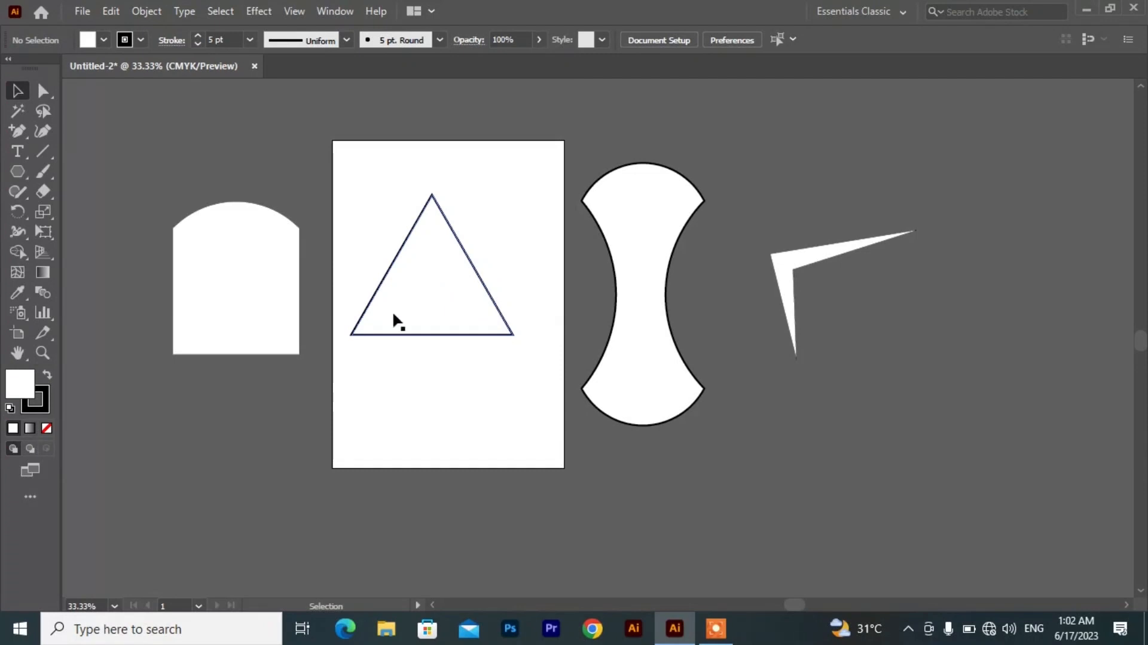
- Curve the triangle's right side inward and its bottom and left sides outward with the Curvature tool
left_click_drag(504, 189, 425, 327)
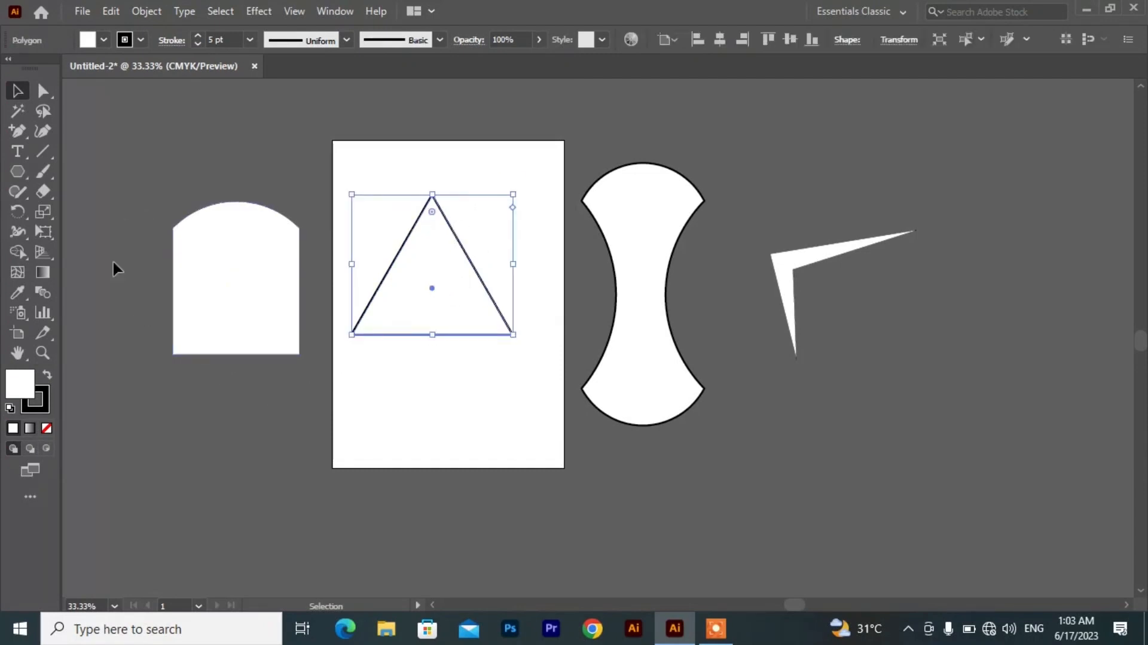
left_click(42, 131)
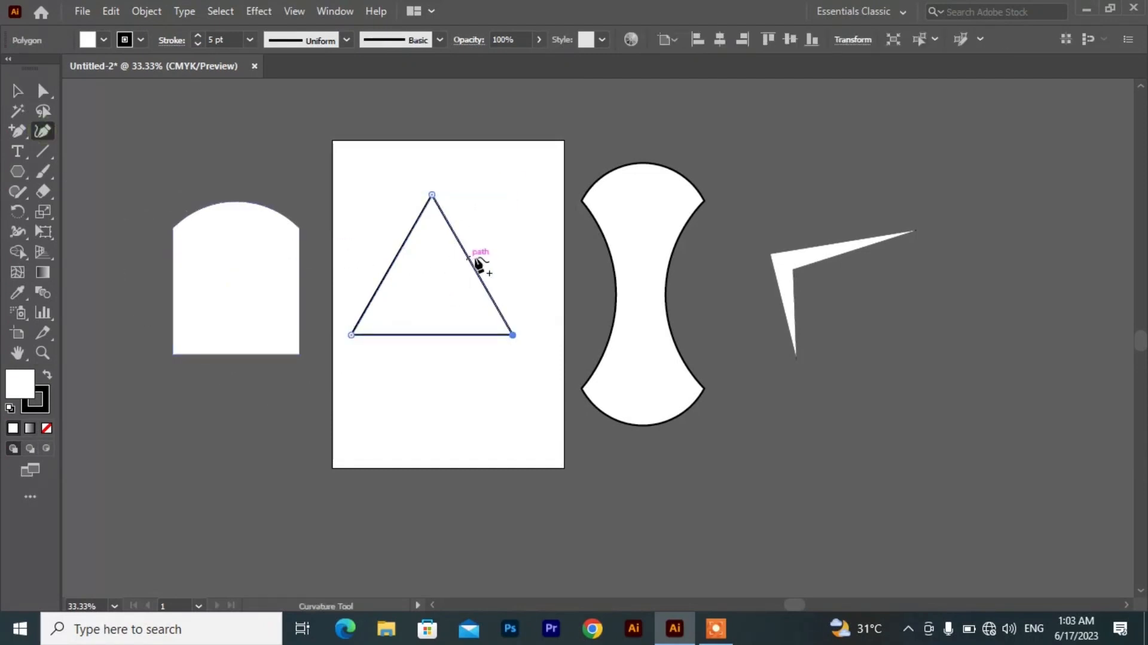
left_click_drag(473, 266, 453, 276)
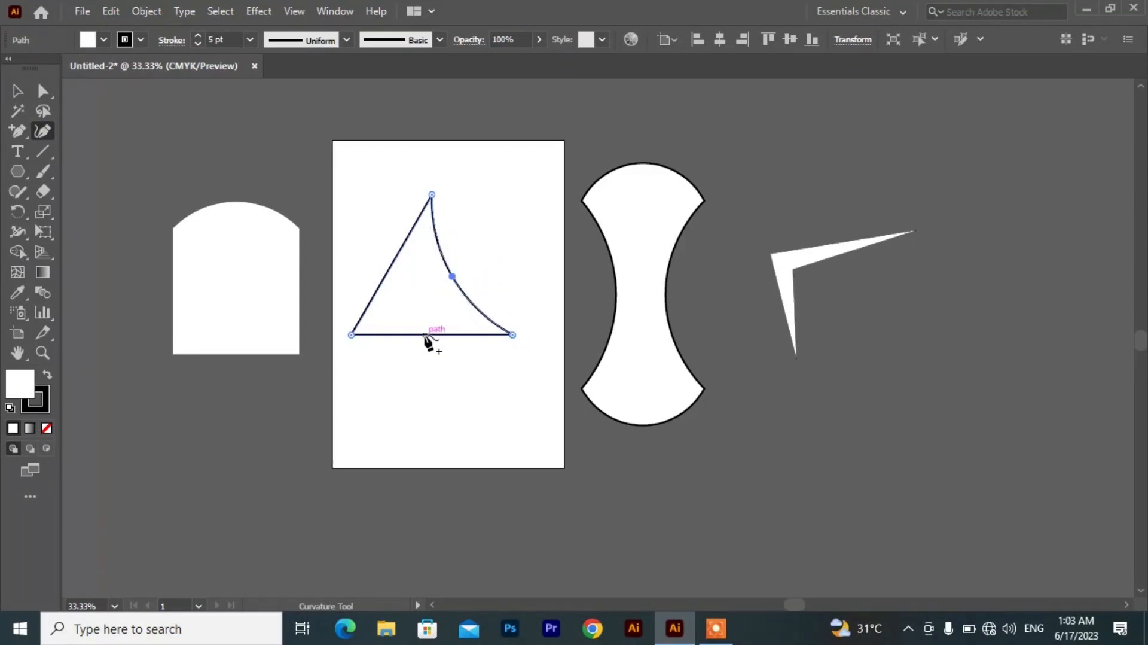
left_click_drag(425, 335, 426, 366)
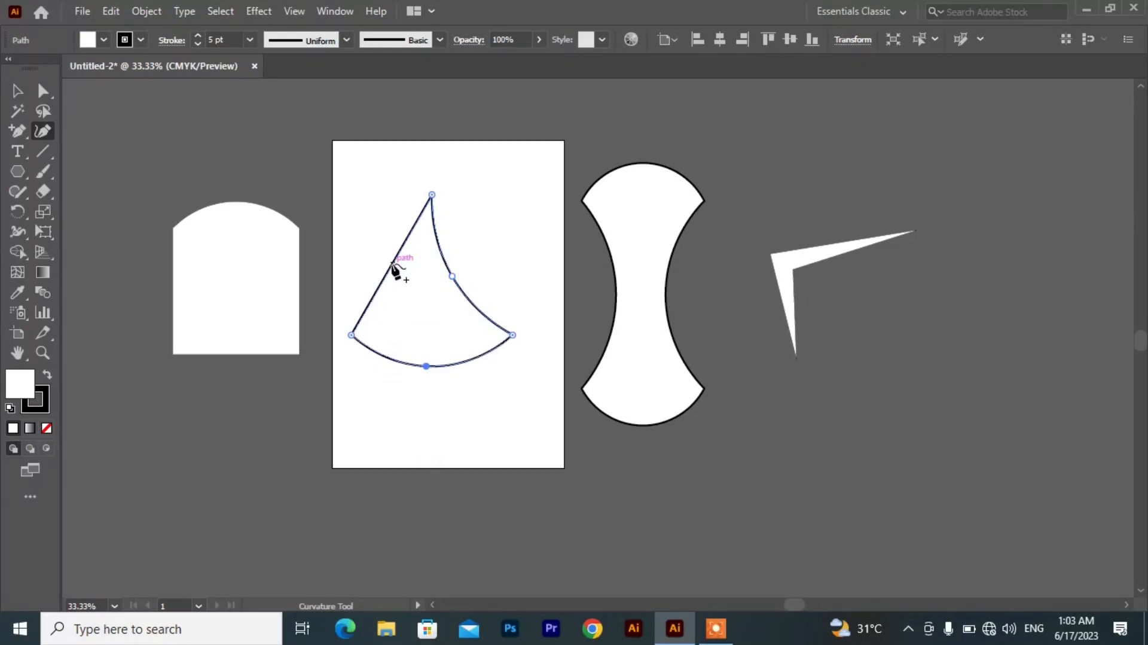
left_click_drag(393, 264, 371, 254)
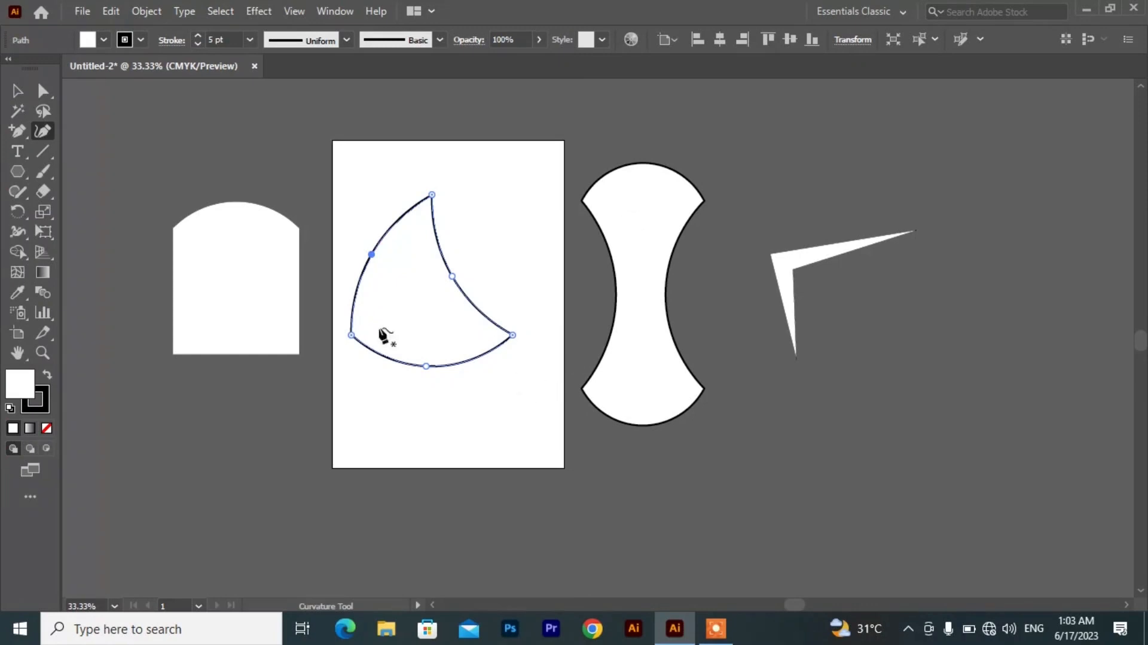
- Delete the middle anchor point on each of the curved triangle's three sides with the Delete Anchor Point tool
left_click(44, 90)
left_click_drag(534, 172, 334, 377)
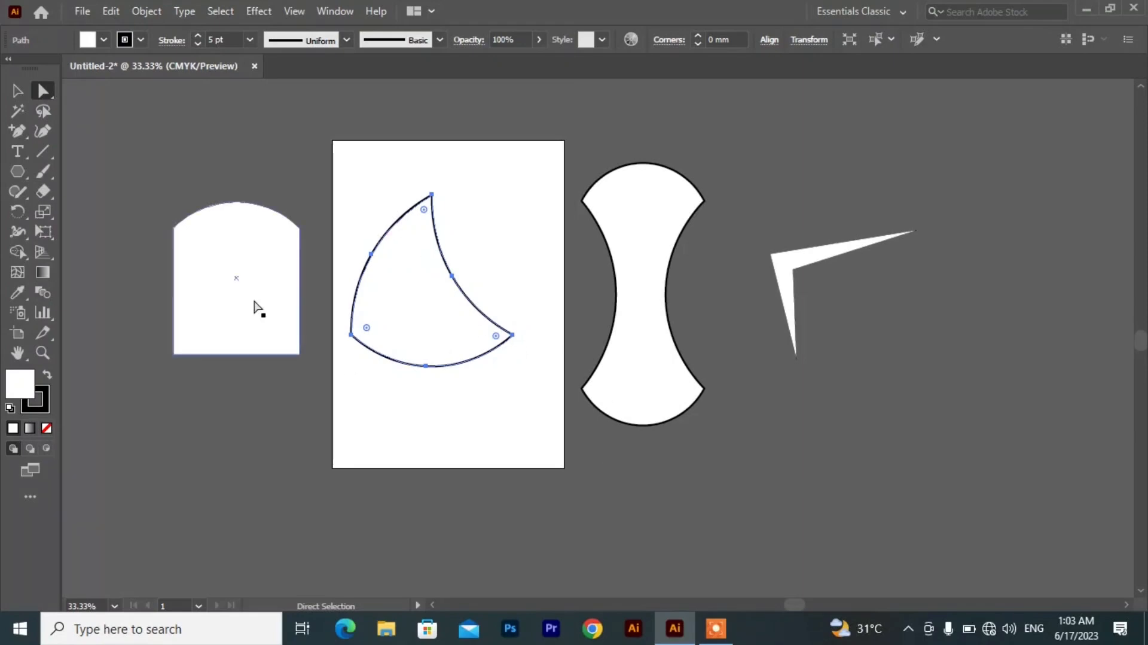
left_click(22, 135)
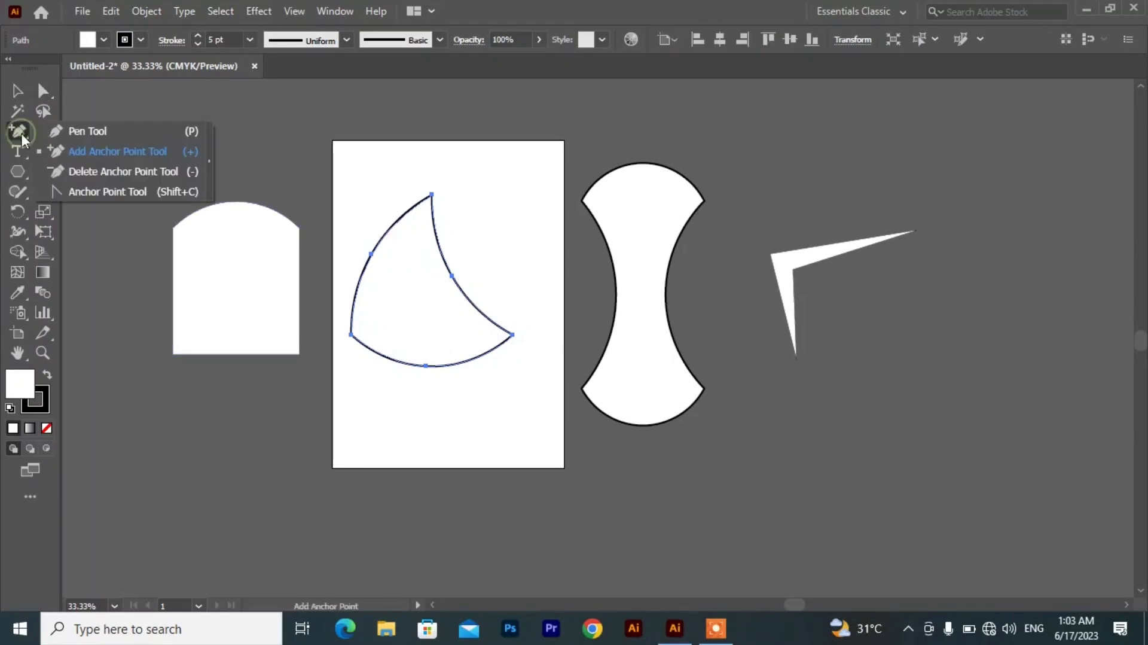
left_click(59, 165)
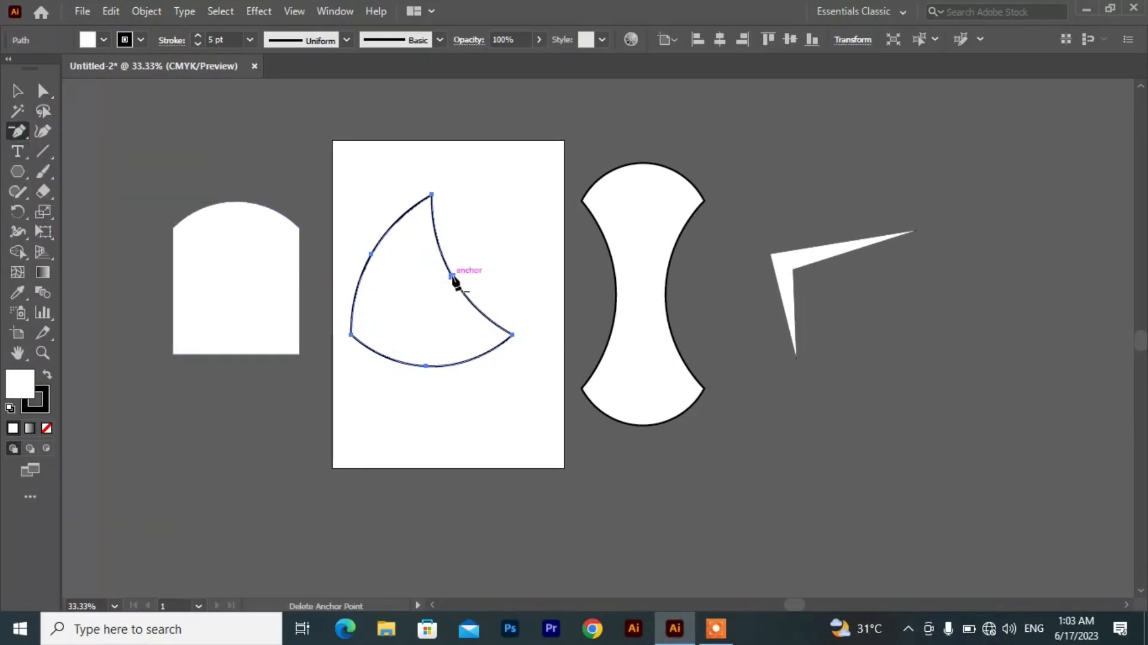
left_click(455, 280)
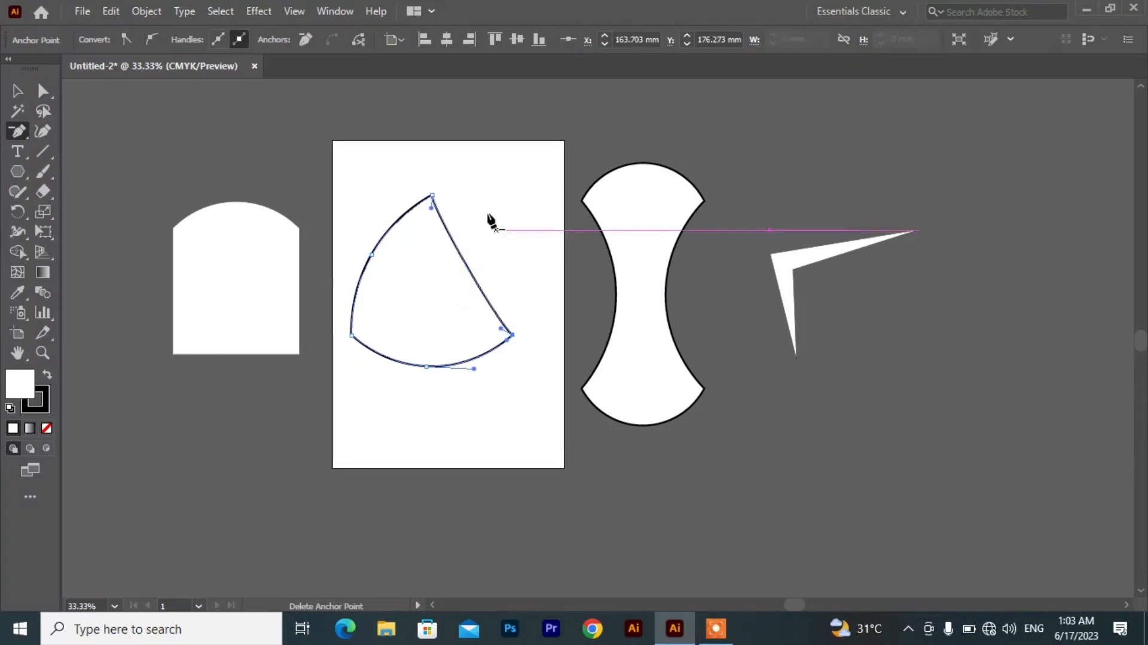
left_click(425, 366)
left_click(373, 255)
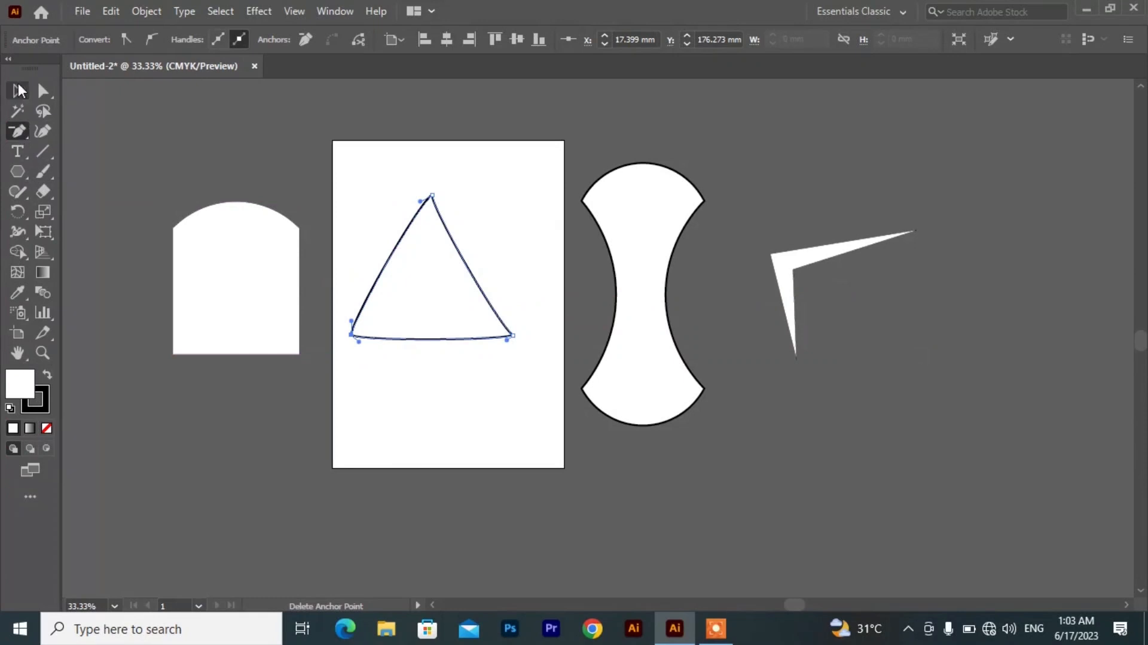
- Move the triangle off the artboard to its lower left, and the hourglass shape up and right beside the angular shape
left_click(19, 90)
left_click_drag(463, 269, 231, 476)
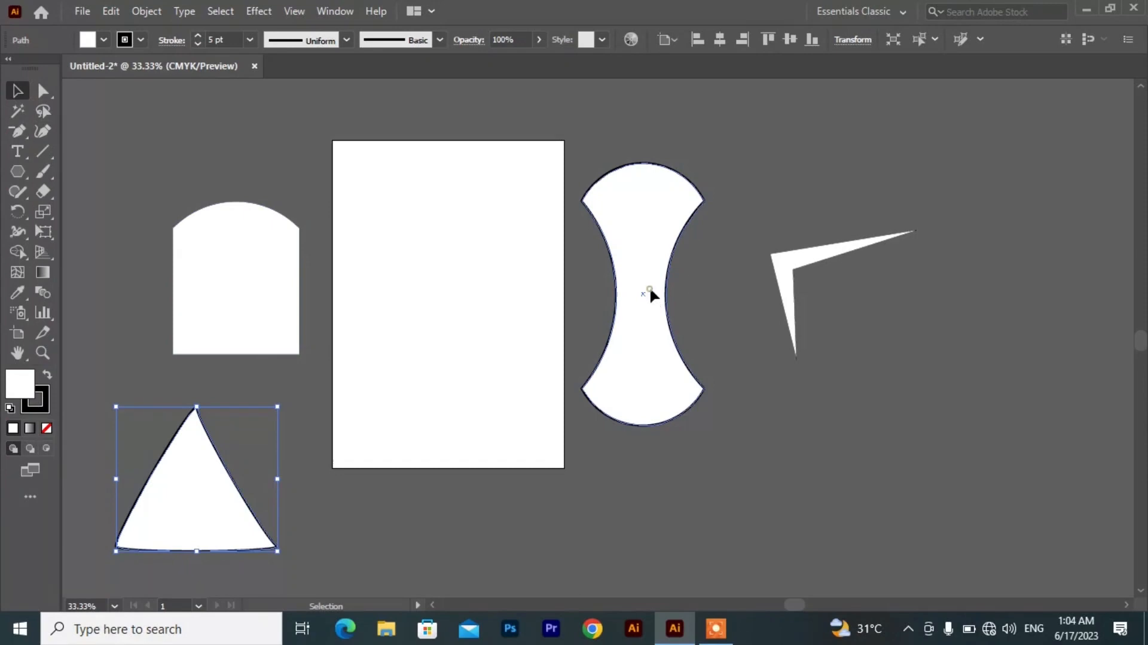
left_click_drag(649, 287, 750, 259)
left_click_drag(736, 231, 705, 217)
- Delete the arch-topped shape left of the artboard and move the triangle up beside the artboard's upper-left corner
left_click(228, 291)
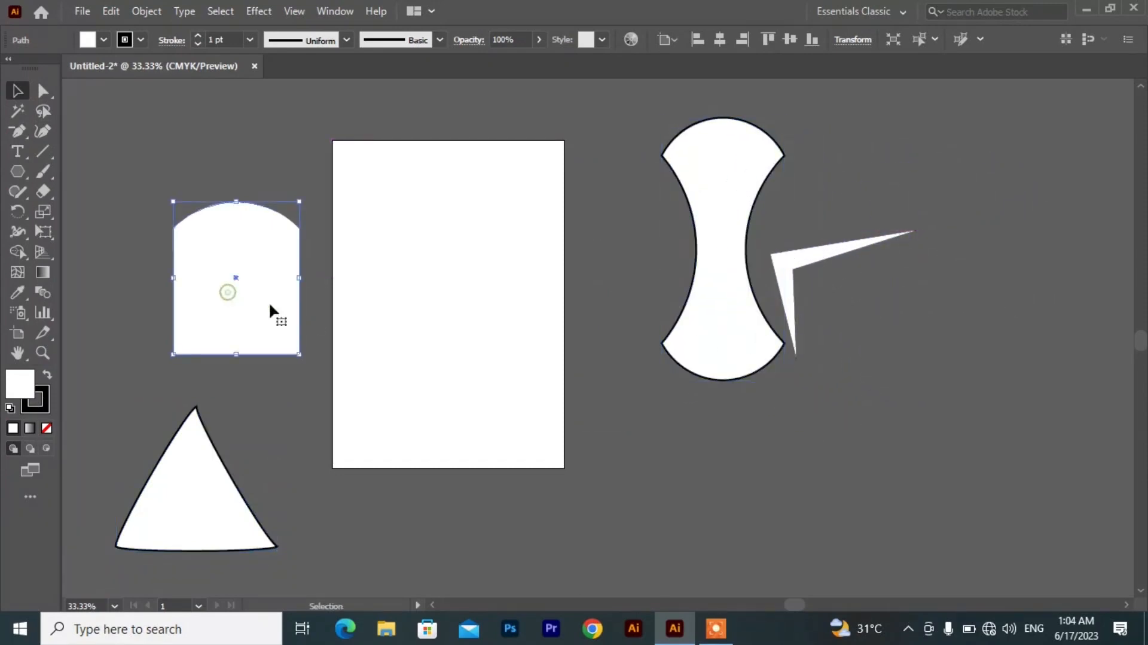
key("Delete")
left_click_drag(187, 505, 218, 200)
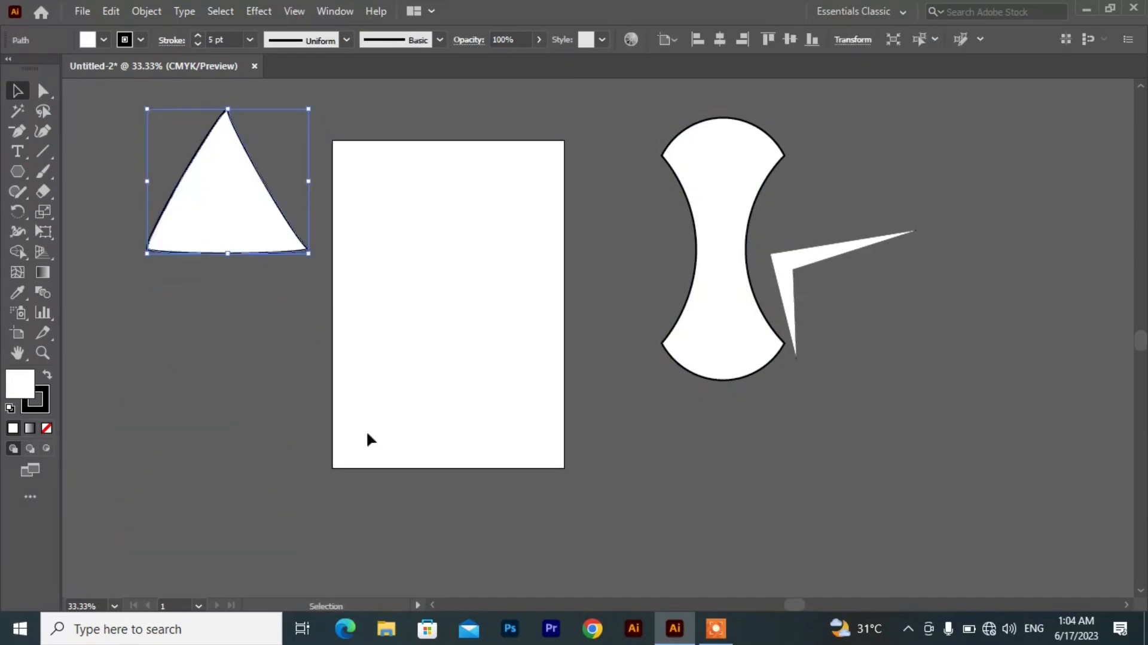
- Draw a wide rectangle across the lower part of the artboard and shift its two bottom corners inward to form a boat hull
left_click_drag(22, 181, 63, 168)
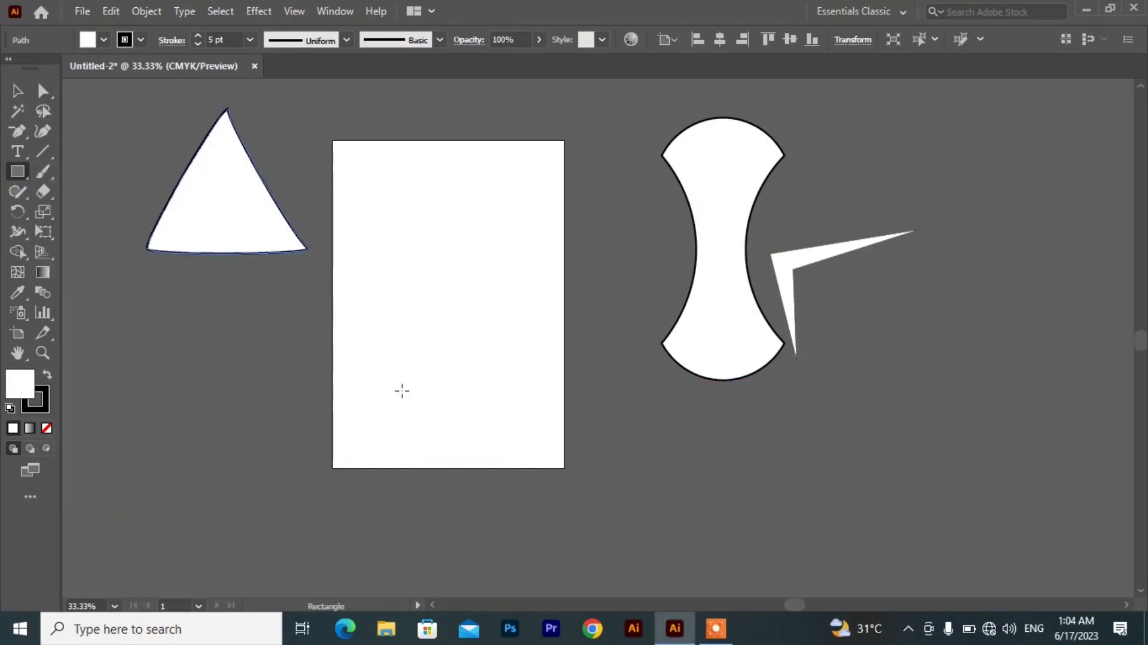
left_click_drag(354, 364, 544, 417)
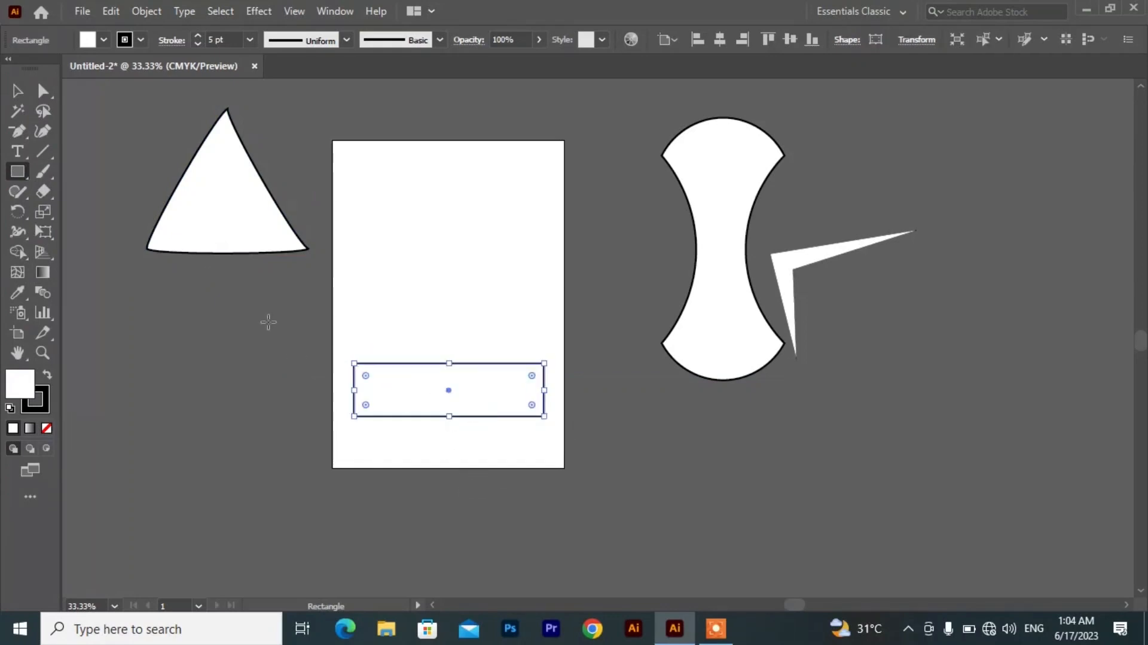
left_click(50, 93)
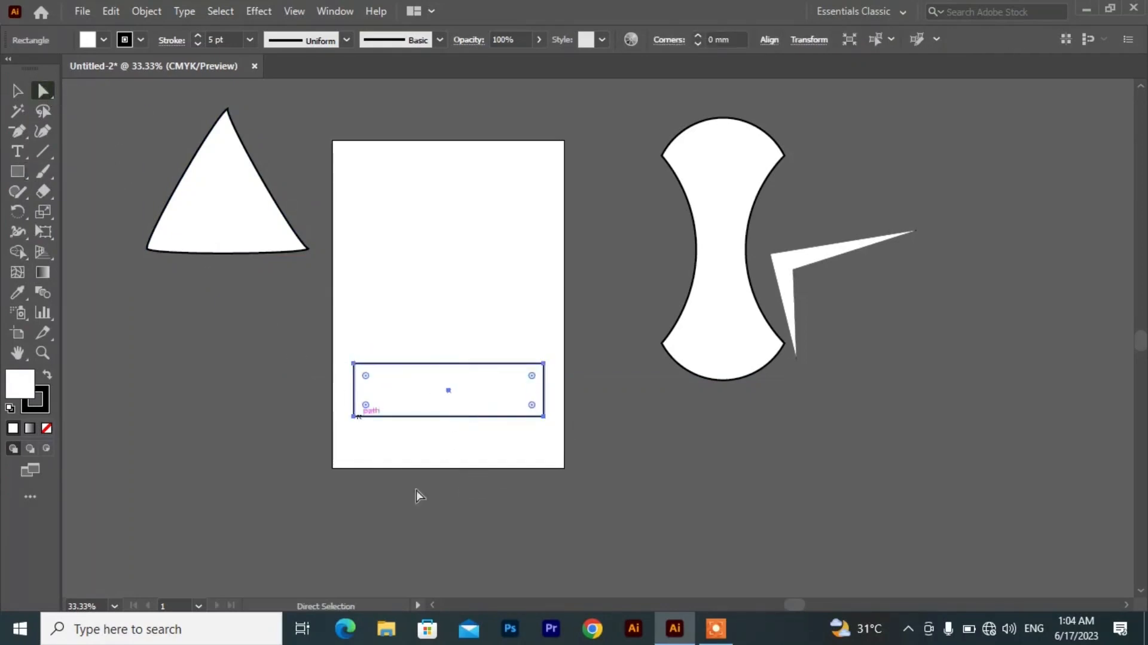
left_click_drag(571, 387, 540, 420)
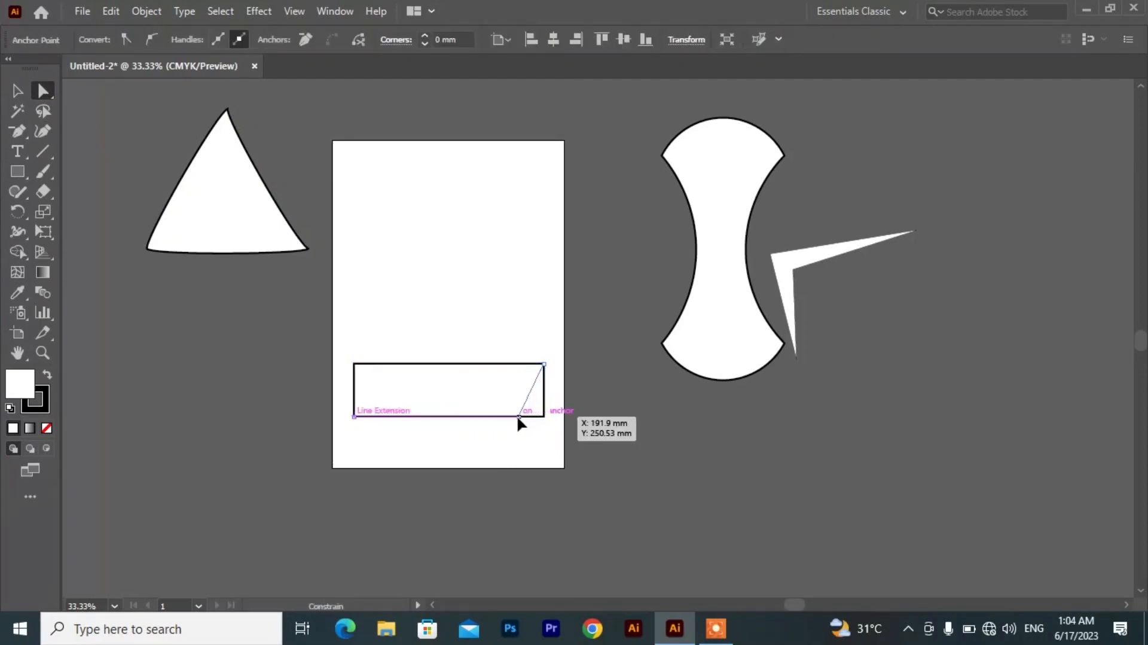
left_click_drag(496, 456, 497, 456)
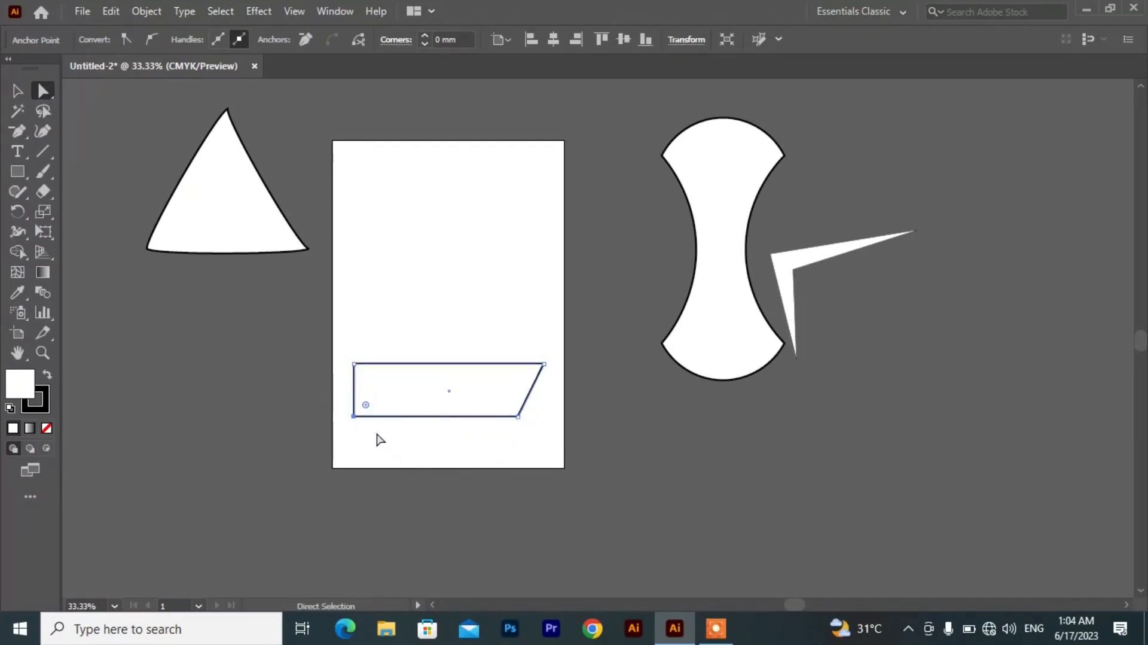
left_click_drag(354, 418, 378, 417)
- Round the hull's two bottom corners to about 33 mm and its two top corners slightly with the Direct Selection tool
left_click_drag(363, 409, 545, 447)
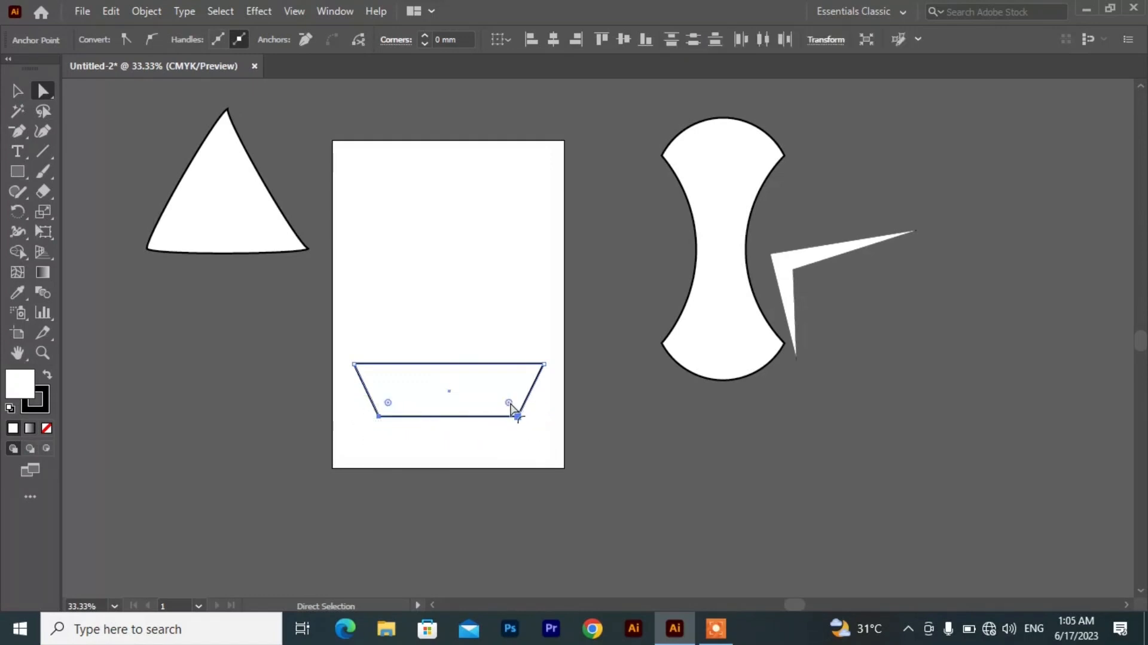
left_click_drag(509, 404, 495, 384)
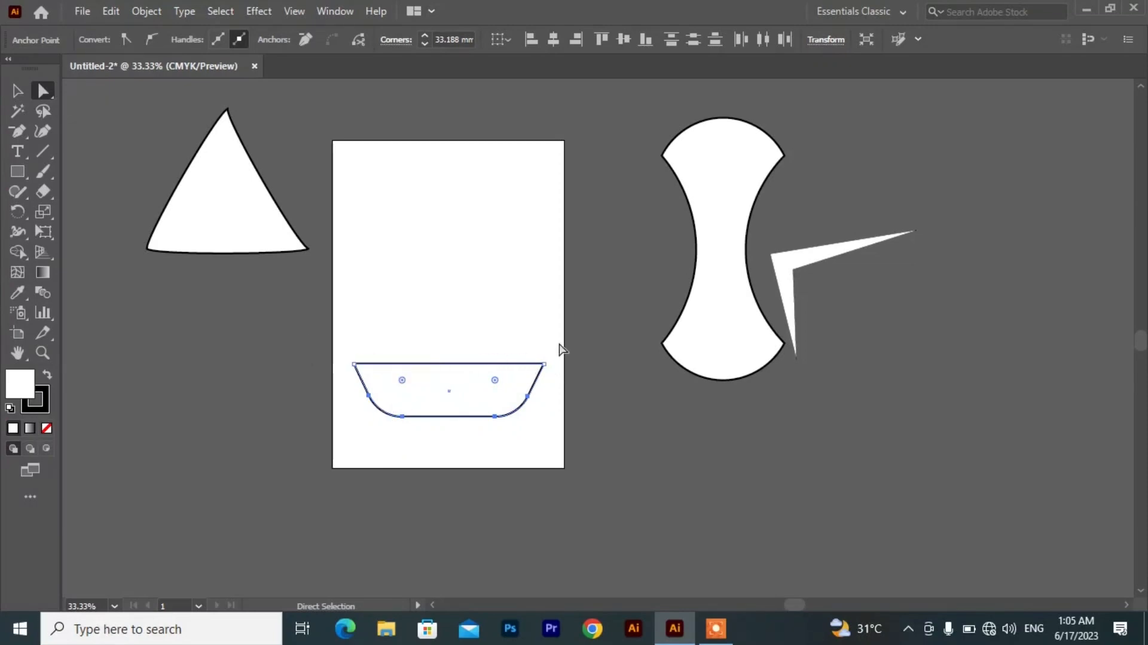
left_click_drag(559, 341, 333, 375)
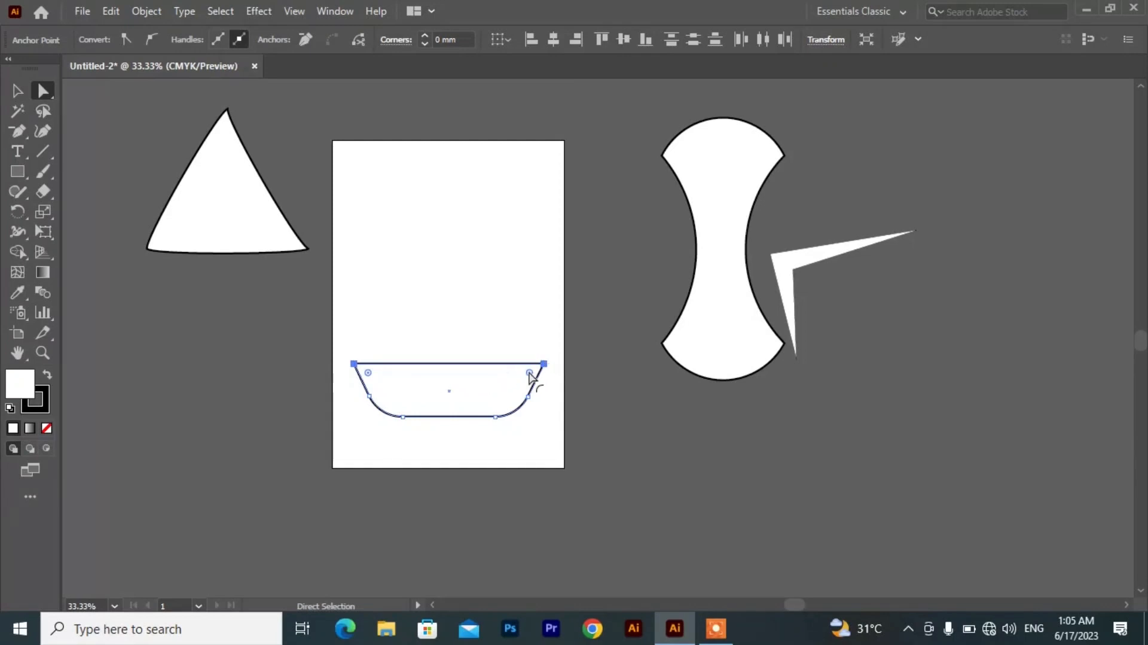
left_click_drag(529, 373, 536, 376)
left_click(17, 91)
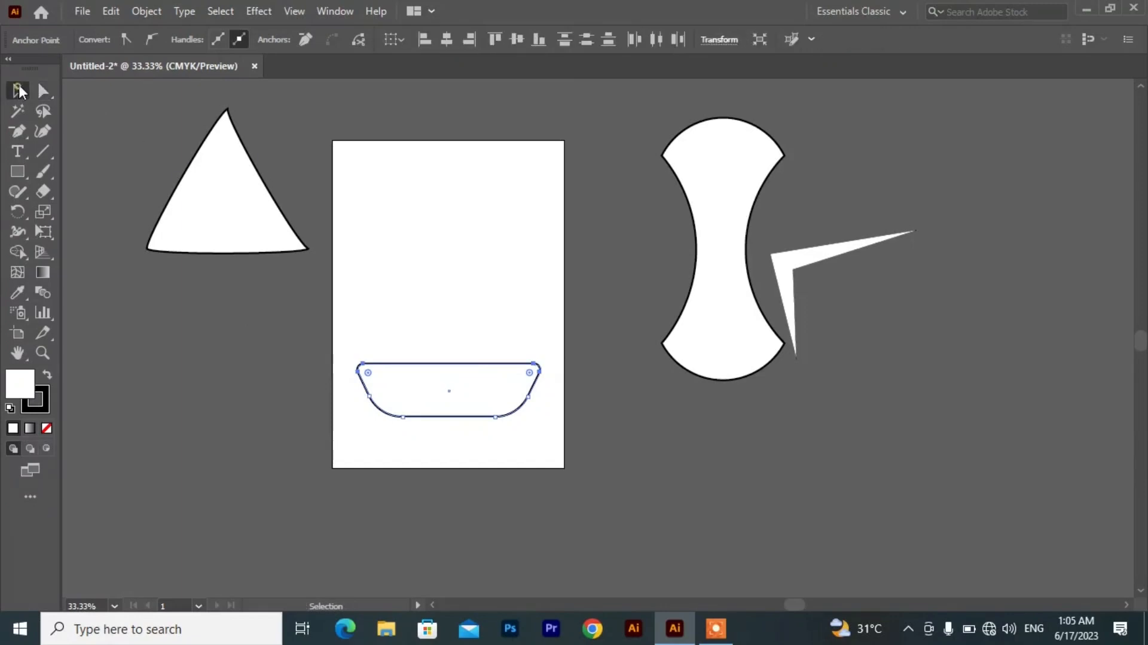
left_click(507, 307)
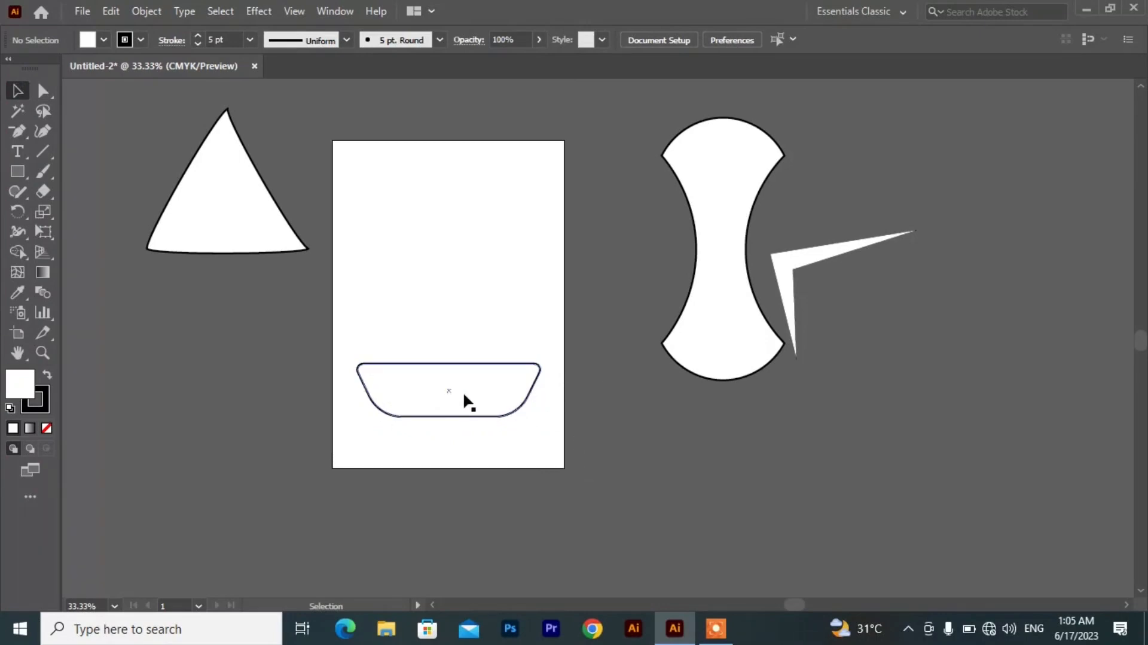
- Draw a tall, thin rectangle as a mast rising from the middle of the hull's top edge
left_click(18, 172)
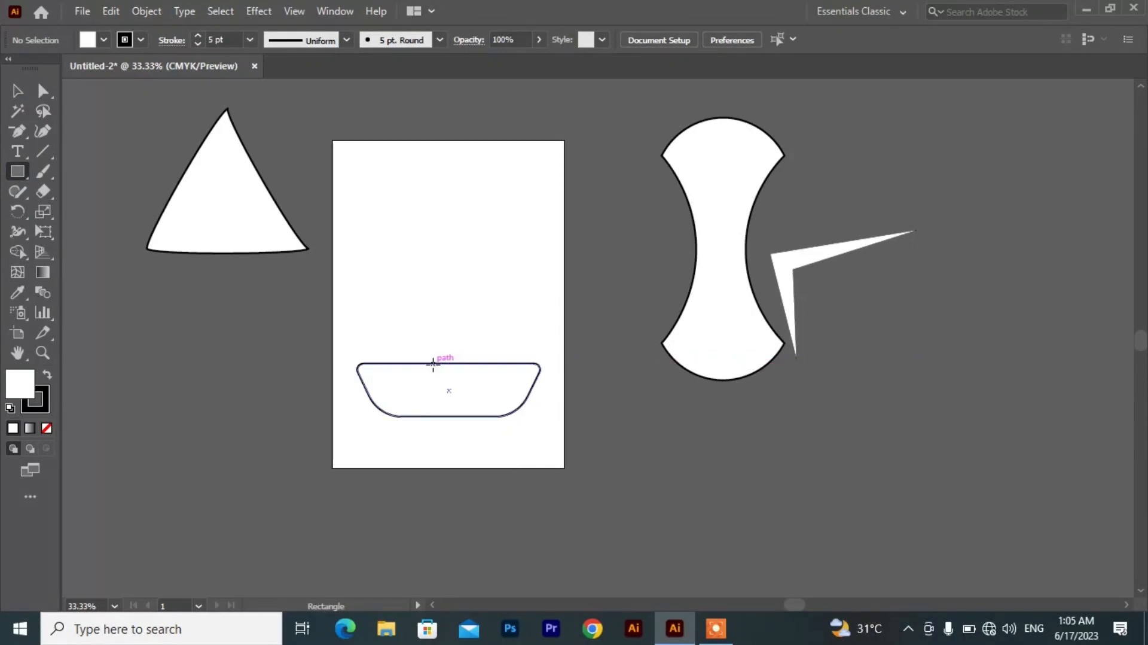
left_click_drag(432, 363, 438, 211)
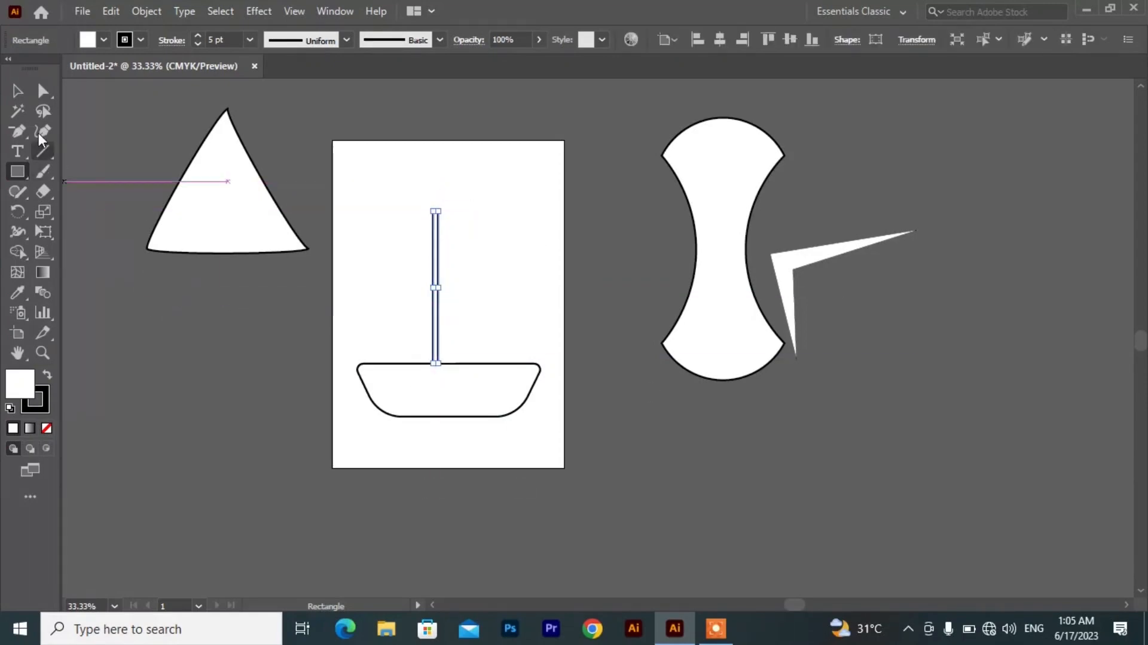
left_click(17, 92)
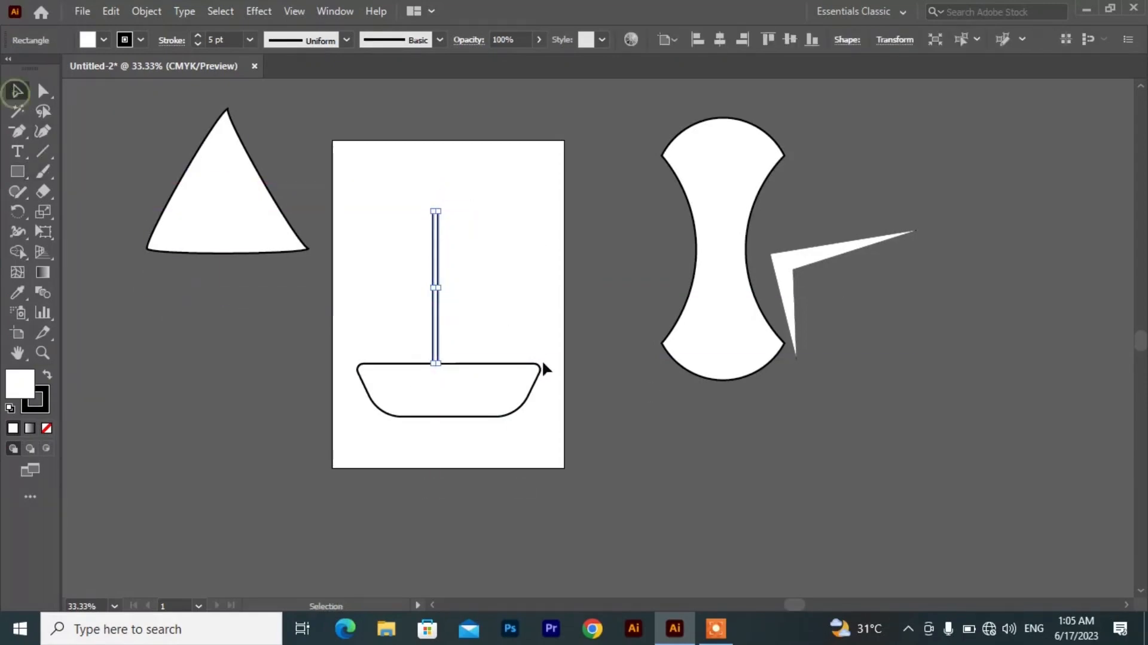
left_click(603, 474)
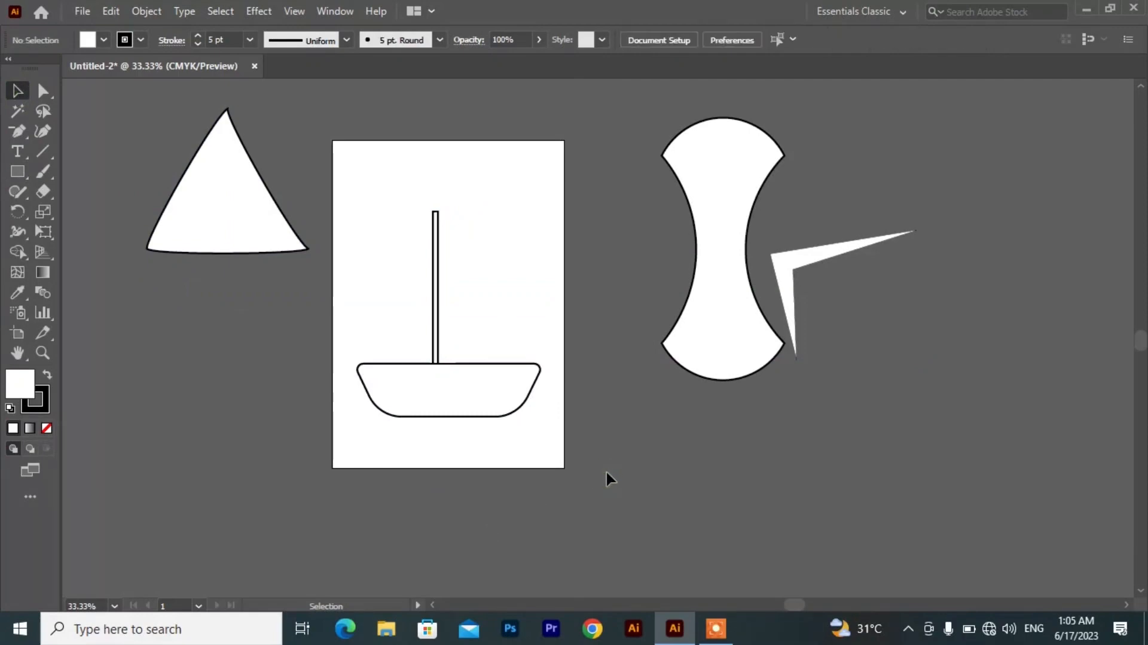
- Nudge the mast right in small increments until it stands near the centre of the hull
left_click(437, 331)
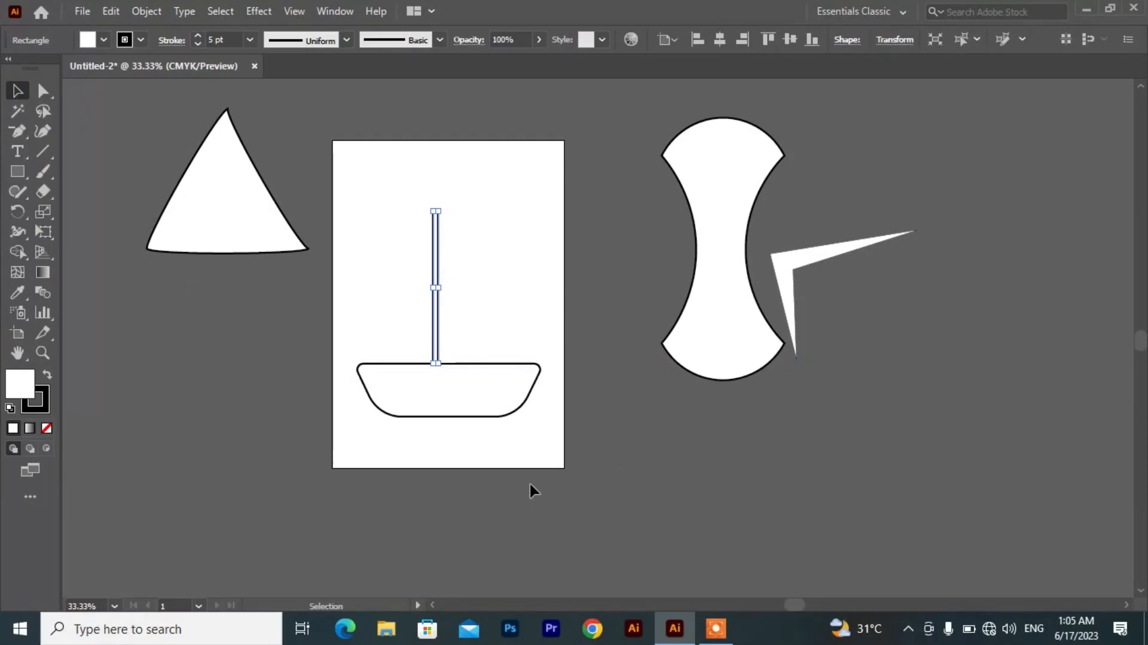
key("Right")
key("Right")
key("Right")
key("Right")
key("Right")
key("Right")
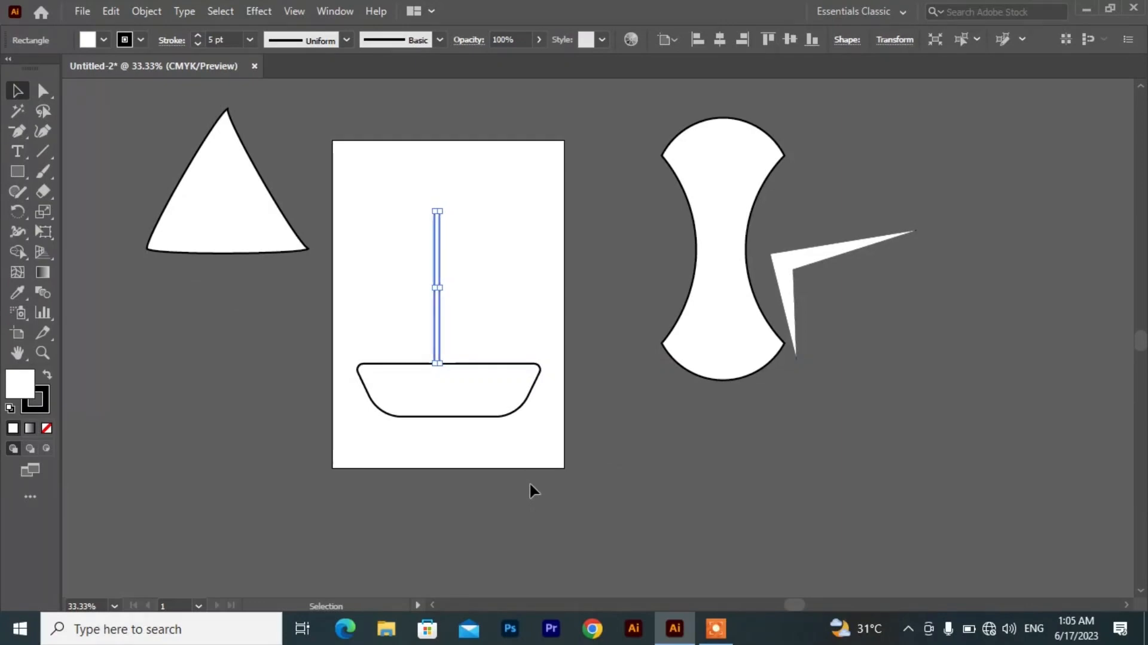
key("Right")
key("Right")
key("Right")
key("Right")
key("Right")
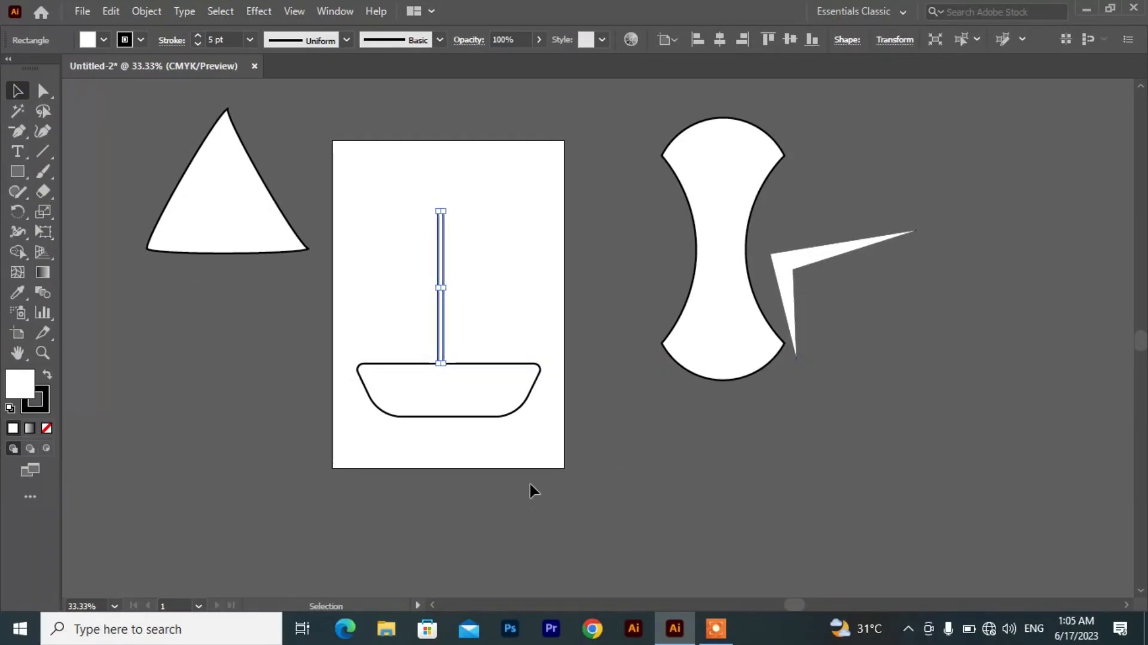
key("Right")
key("Right")
key("Right")
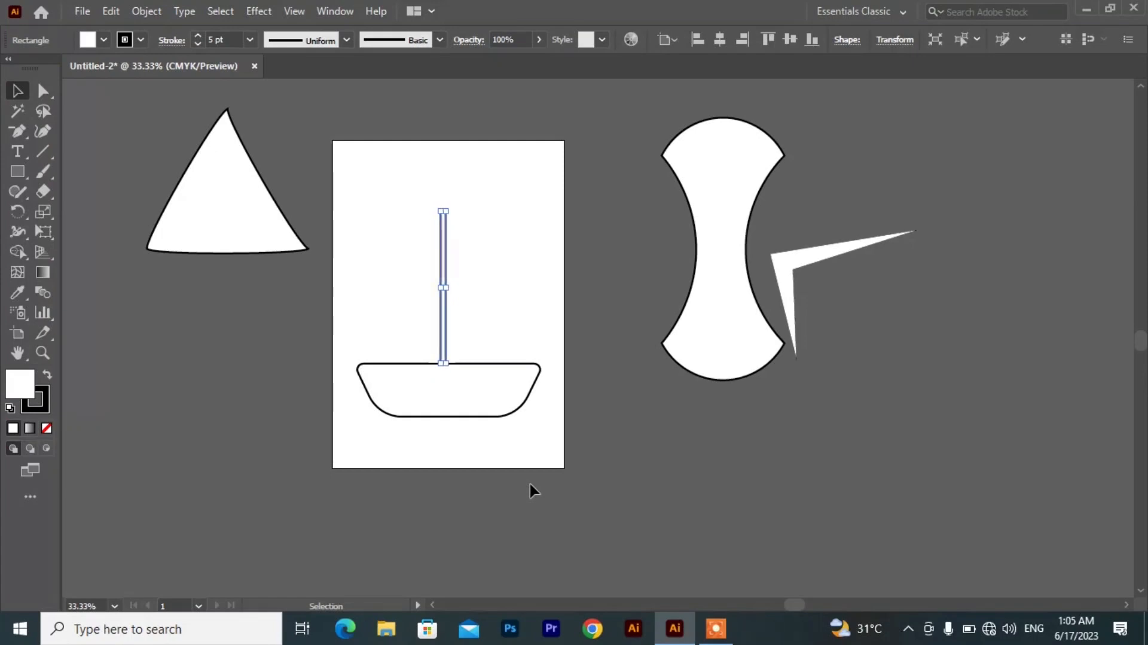
left_click(628, 515)
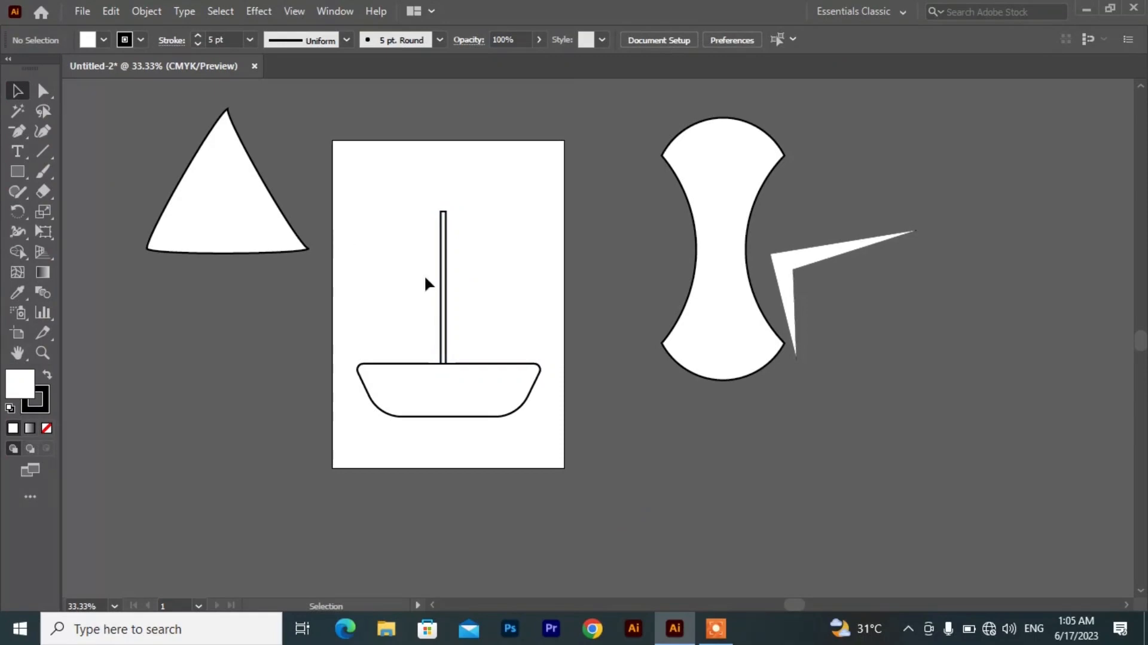
- Draw an upright triangle with the Polygon tool outside the artboard, overlapping the lower end of the hourglass shape
left_click(17, 171)
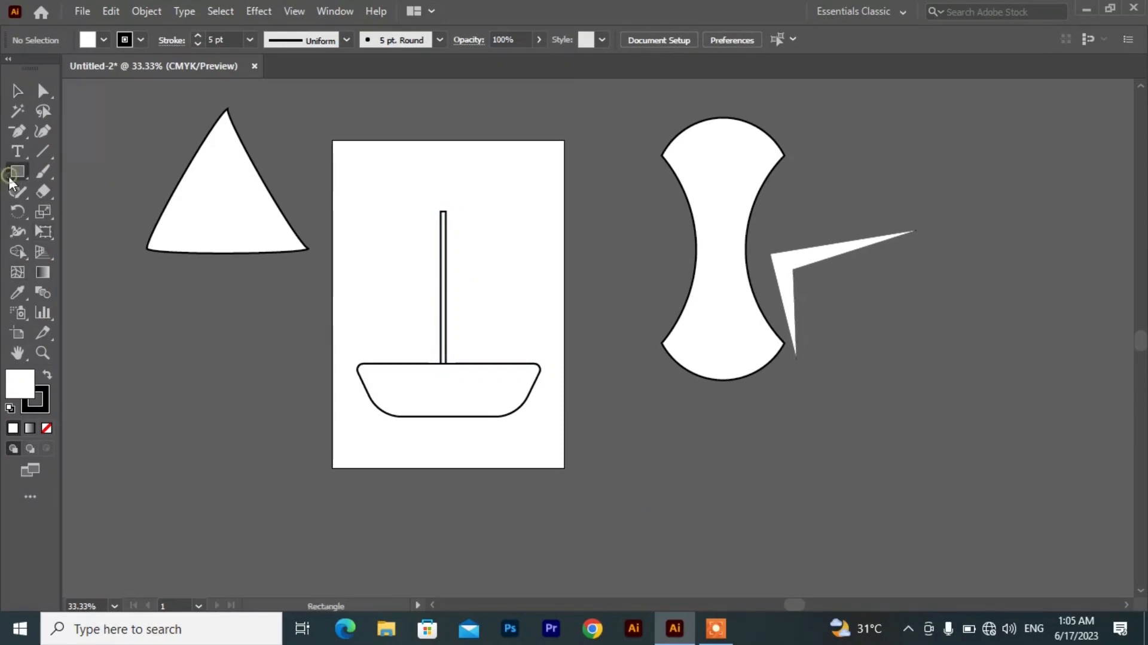
left_click(16, 173)
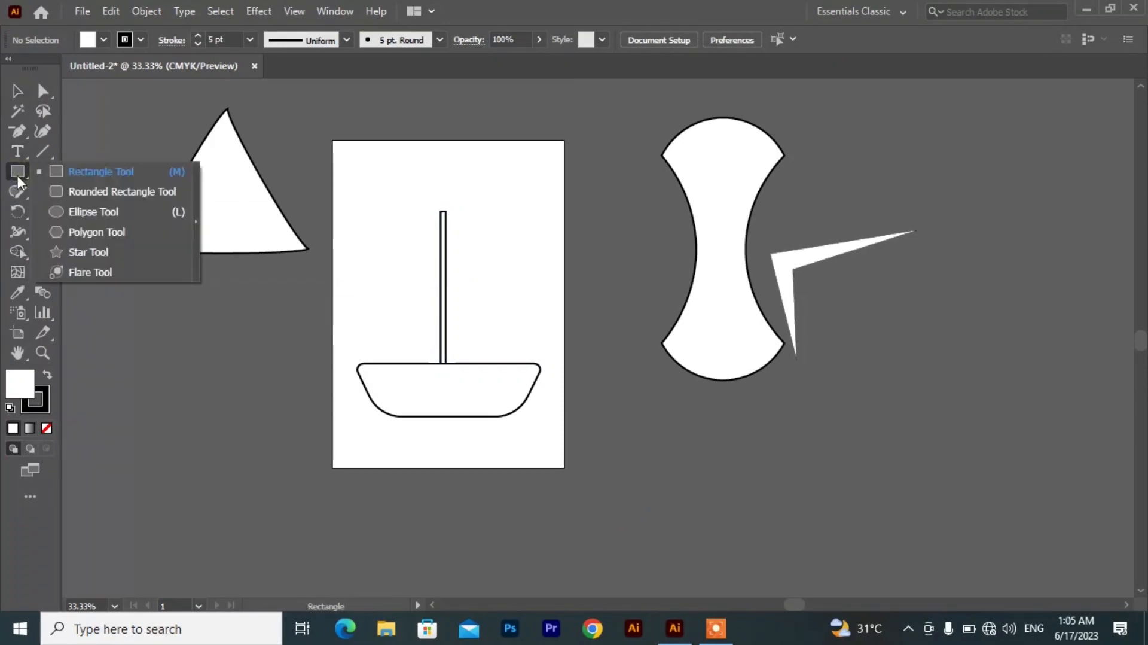
left_click(72, 232)
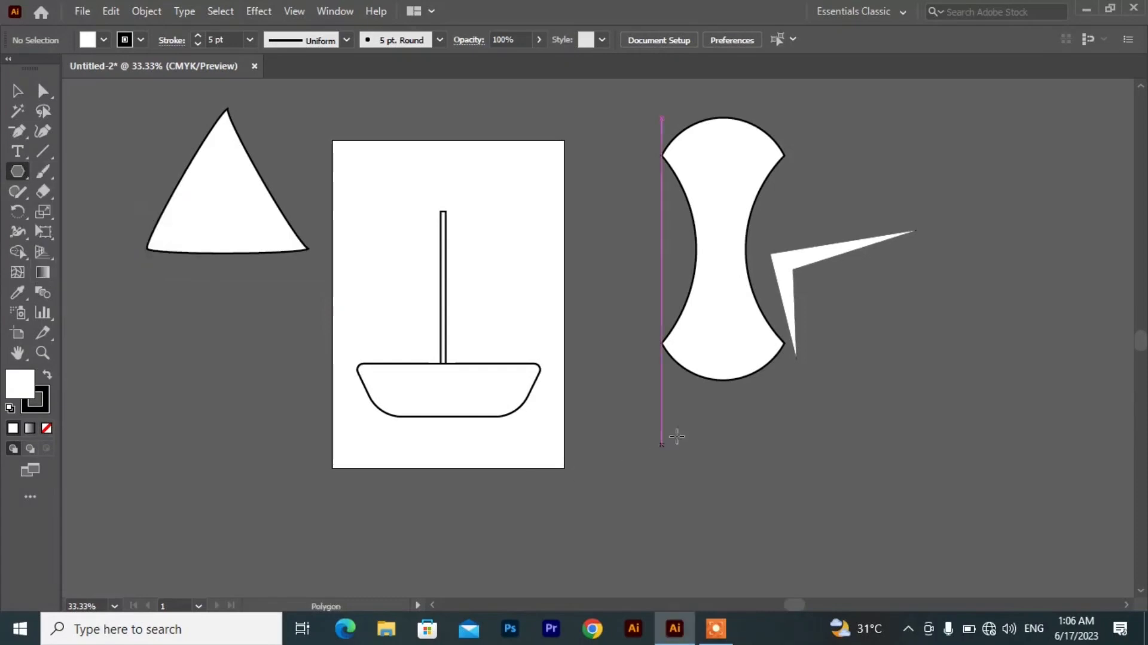
mouse_move(670, 423)
left_mouse_down()
mouse_move(706, 470)
mouse_move(748, 464)
mouse_move(713, 439)
mouse_move(740, 462)
left_mouse_up()
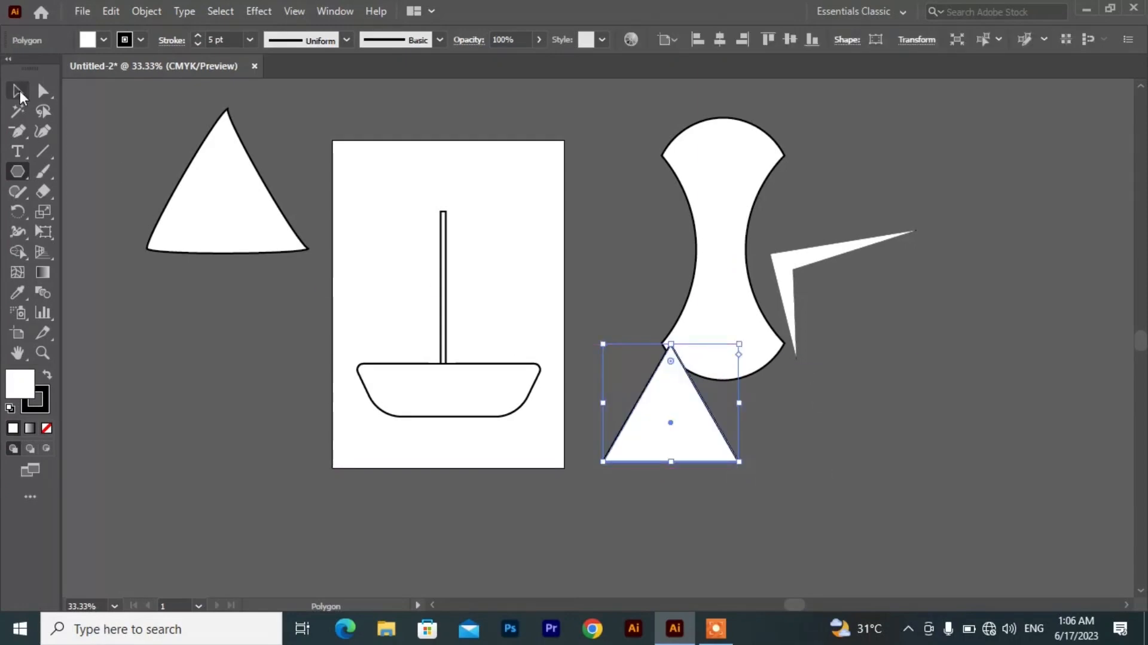
- Place the new triangle right of the mast as a sail, rotated to point right with its vertical side along the mast
left_click(17, 90)
left_click_drag(686, 430, 539, 313)
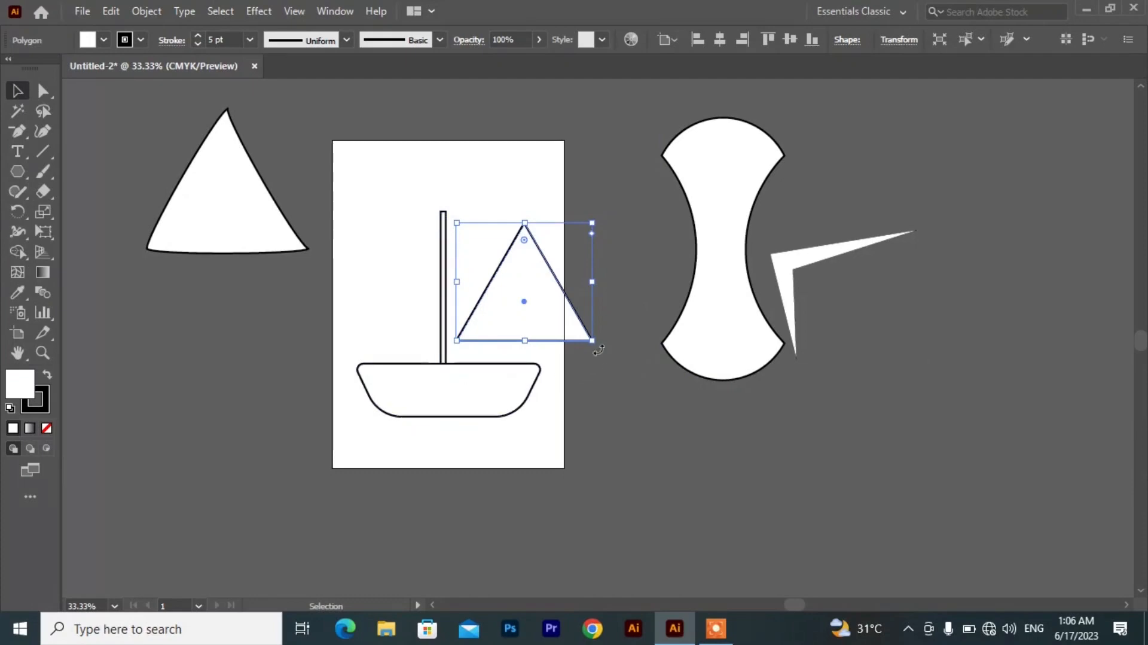
left_click_drag(599, 348, 622, 301)
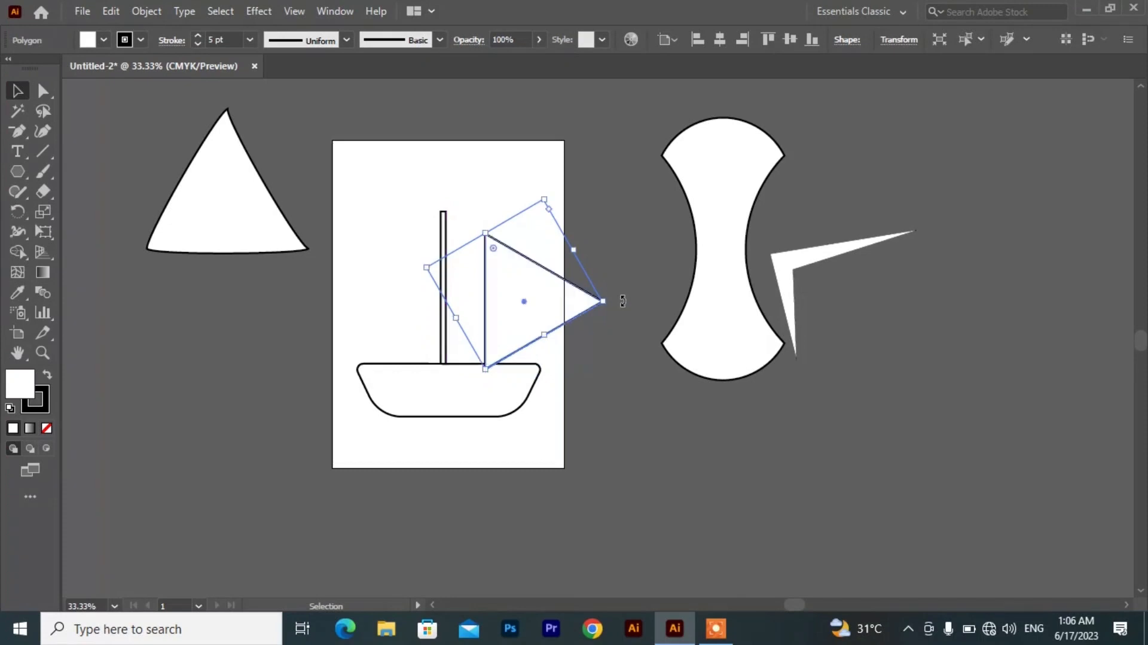
left_click(590, 418)
left_click_drag(531, 317, 497, 286)
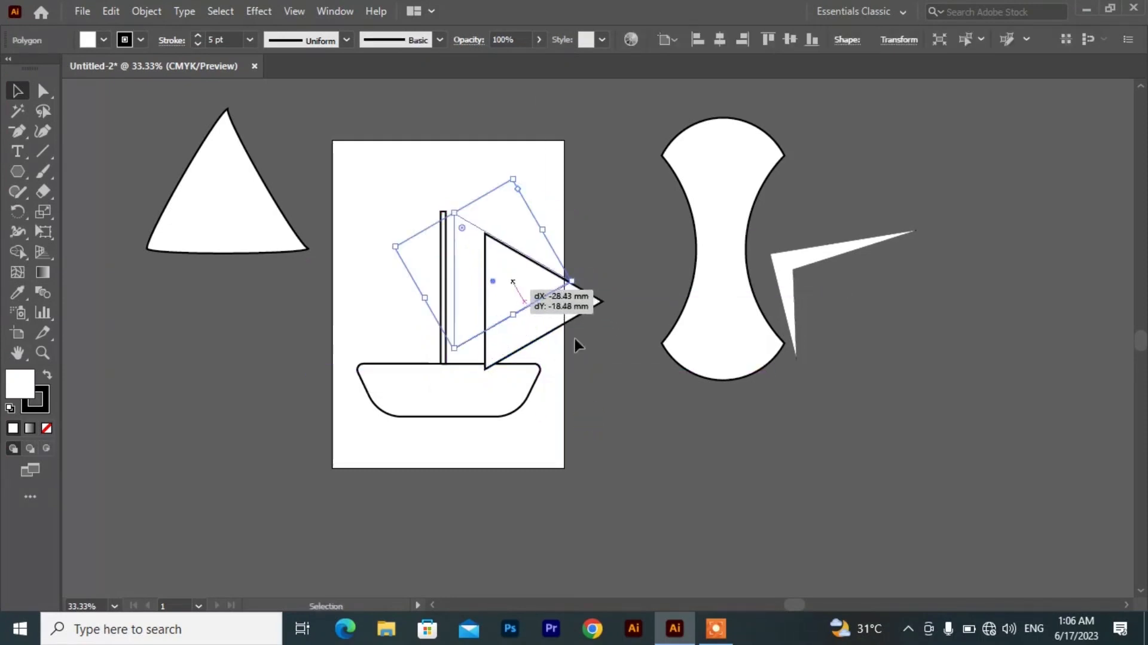
left_click(606, 441)
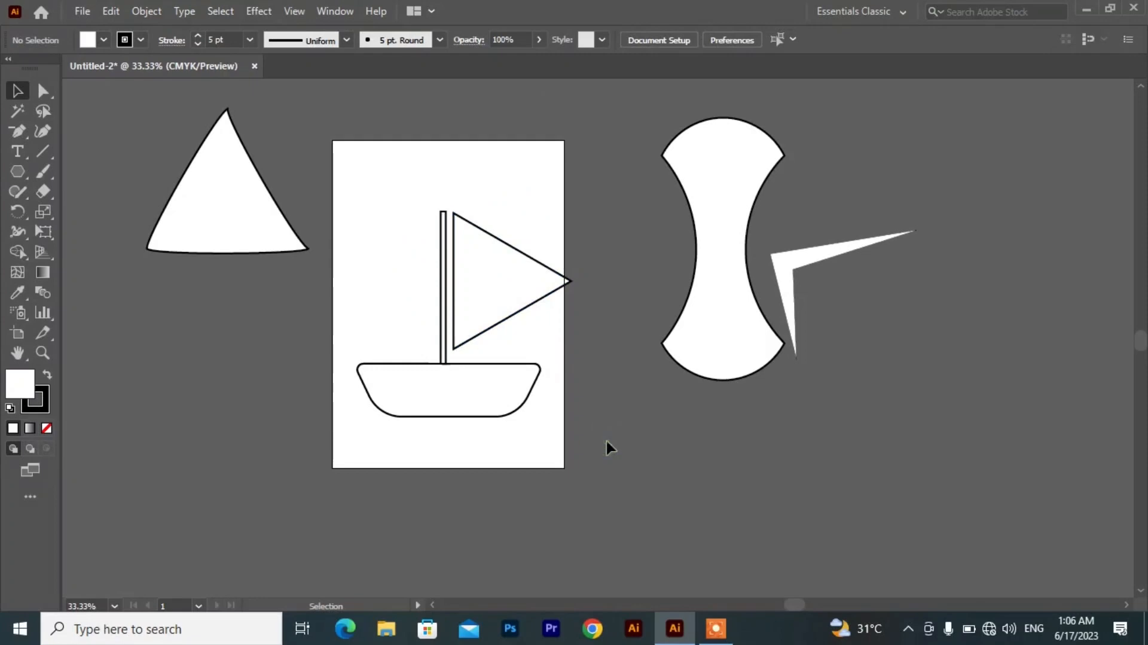
- Duplicate the sail to the left of the mast and turn the copy to point left, level with the original
left_click(514, 274)
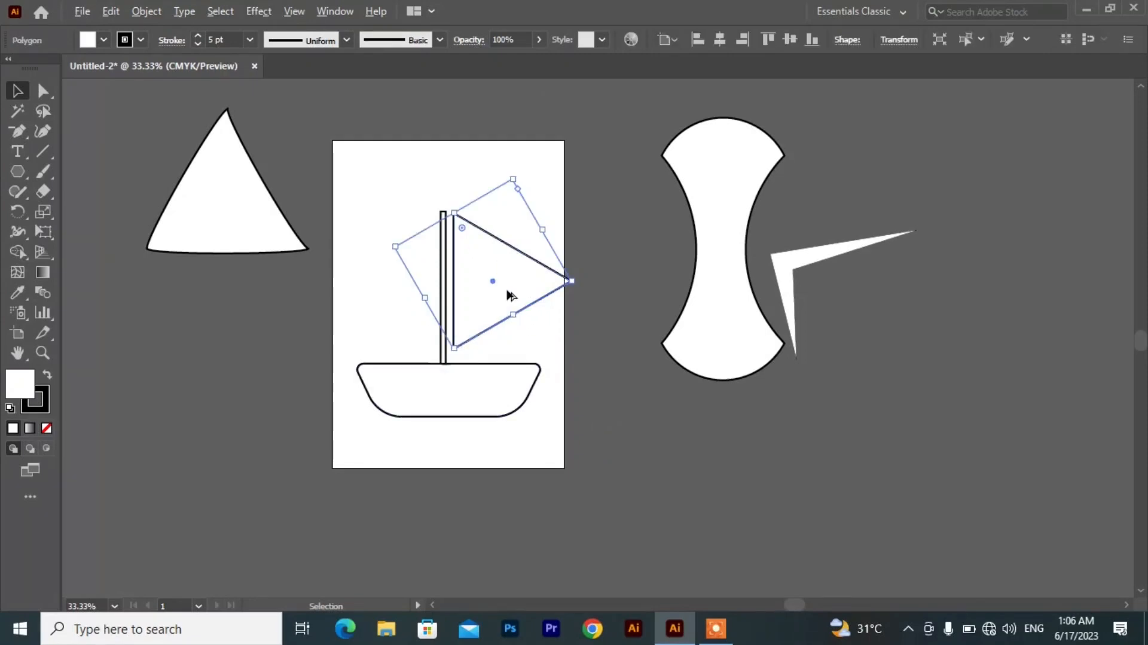
left_click_drag(508, 290, 349, 335)
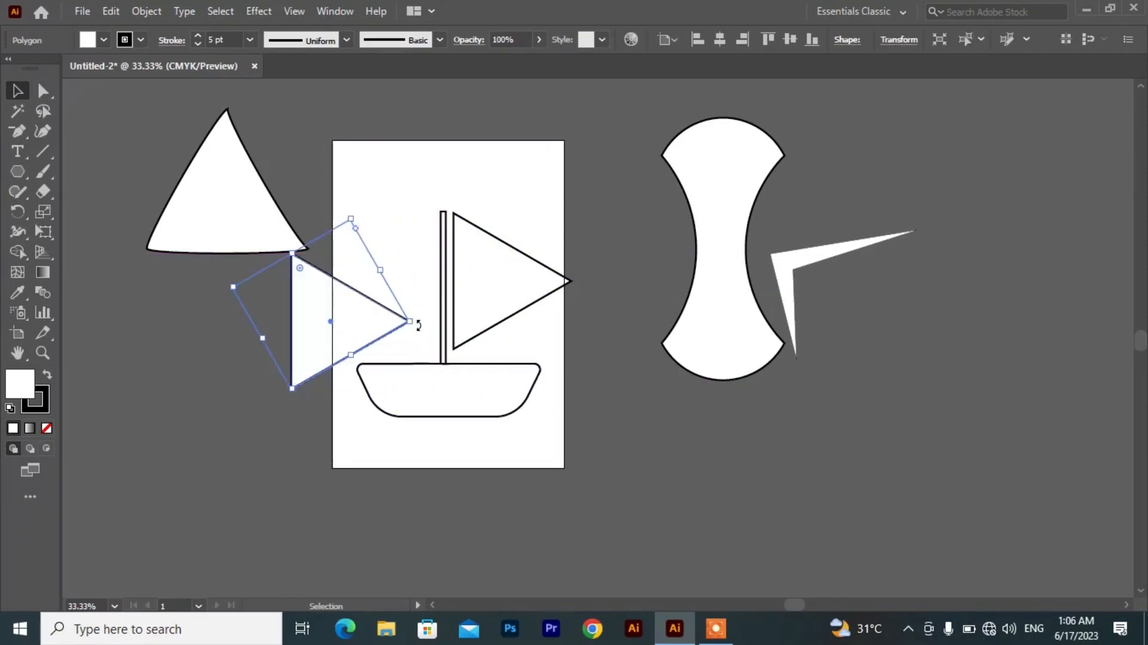
left_click_drag(418, 325, 393, 319)
left_click(626, 420)
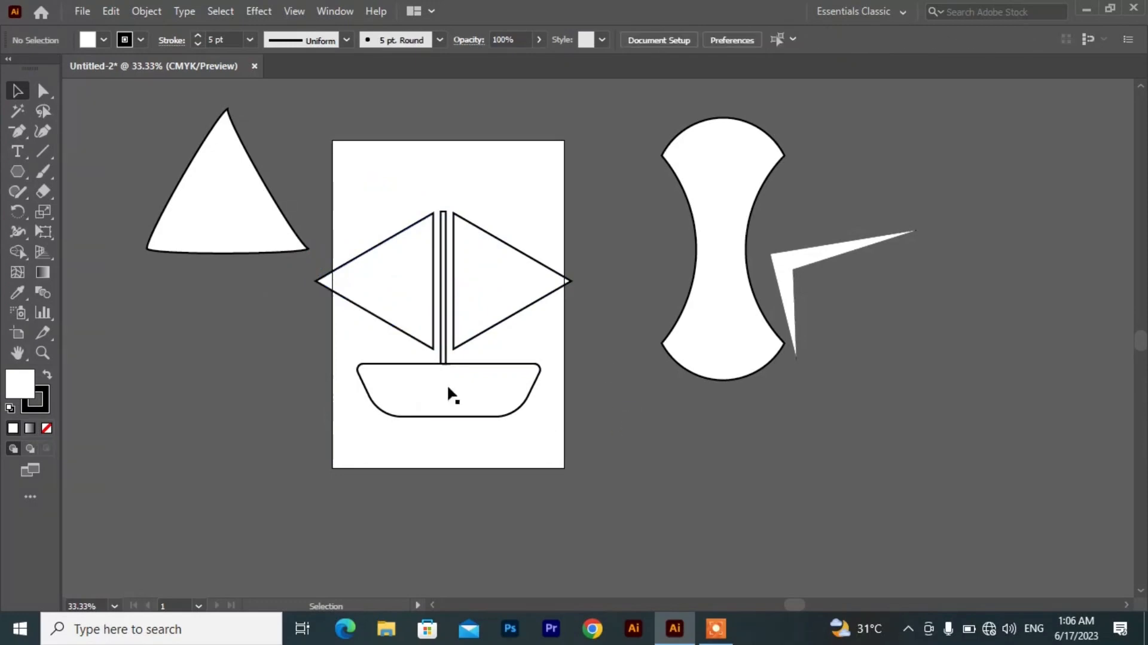
- Scale the left sail down to about half size, keeping its lower corner beside the mast
left_click(398, 281)
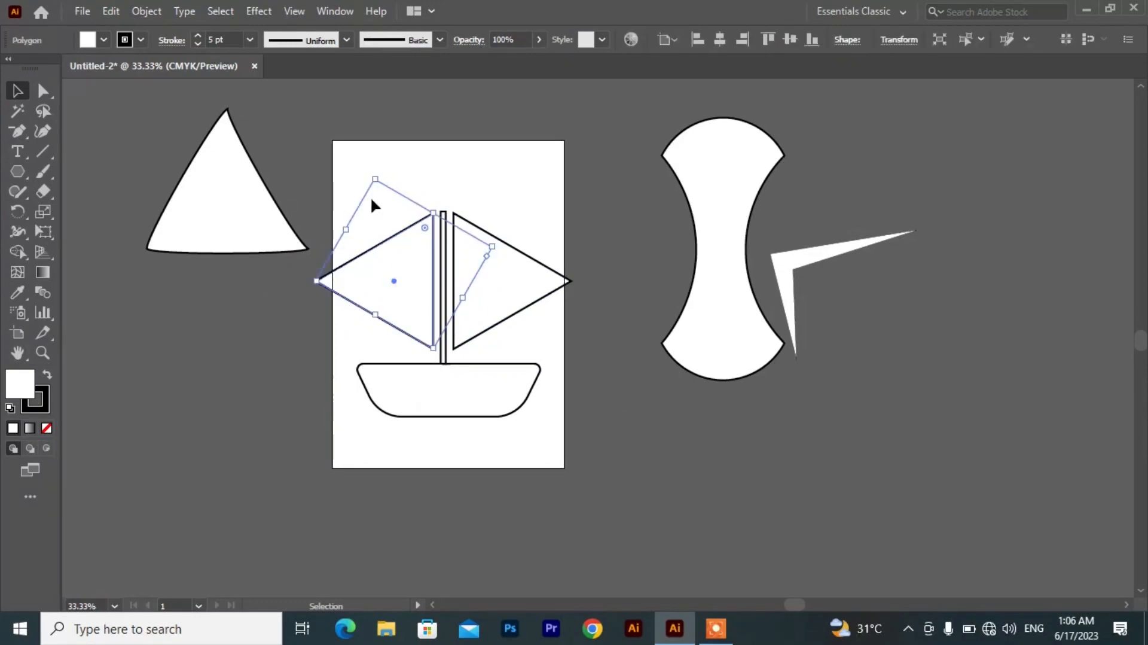
left_click_drag(375, 178, 387, 257)
left_click(641, 416)
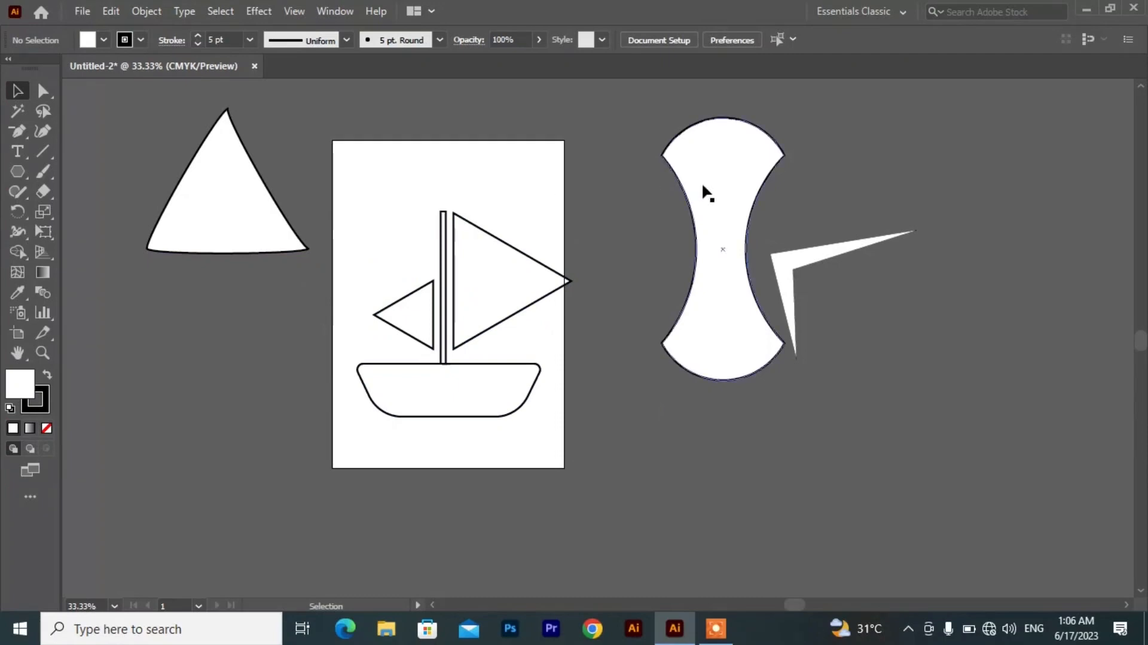
- Shift the hourglass shape slightly right and down, and move the whole boat left so that it fits centred within the artboard
left_click_drag(704, 184, 717, 190)
left_click_drag(531, 169, 362, 448)
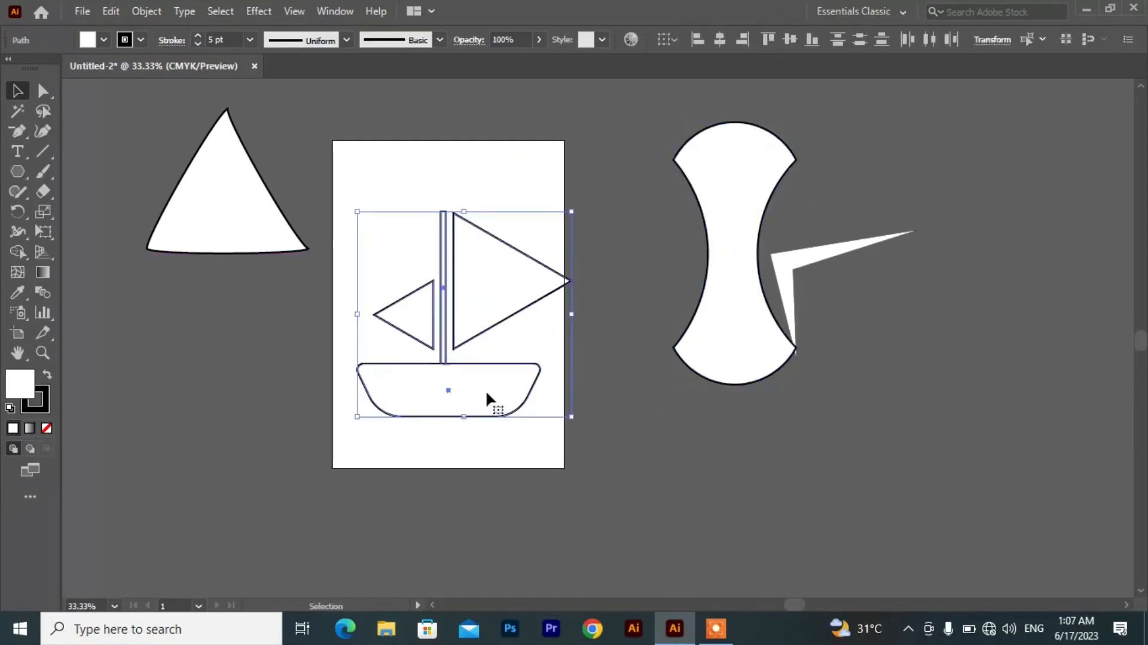
left_click_drag(485, 393, 471, 394)
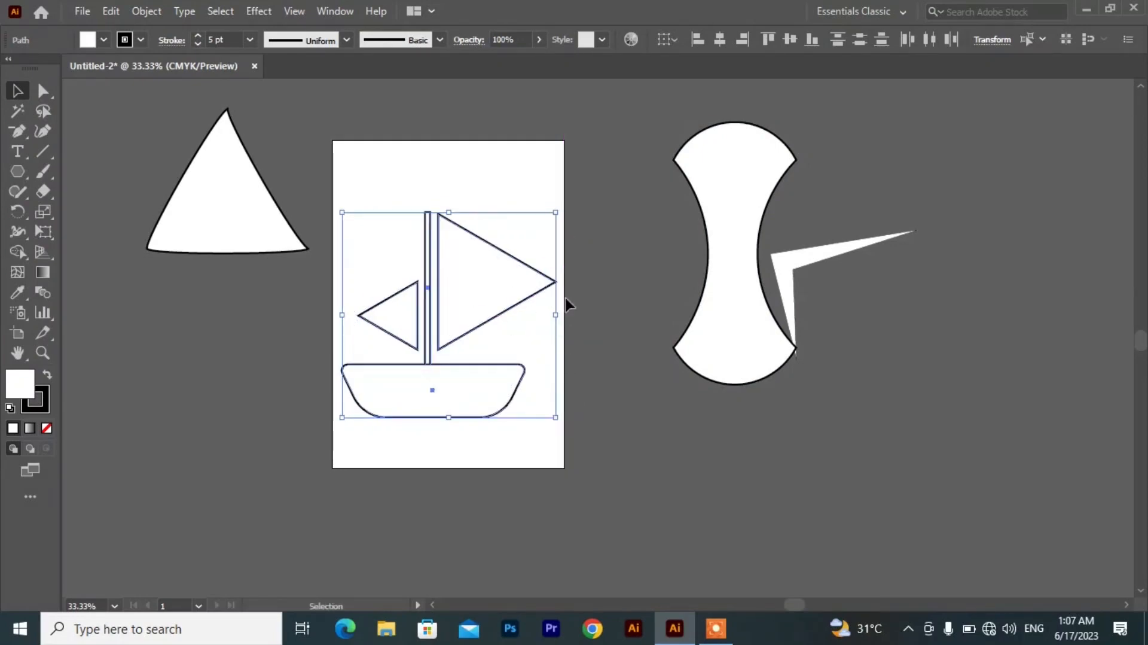
left_click(615, 362)
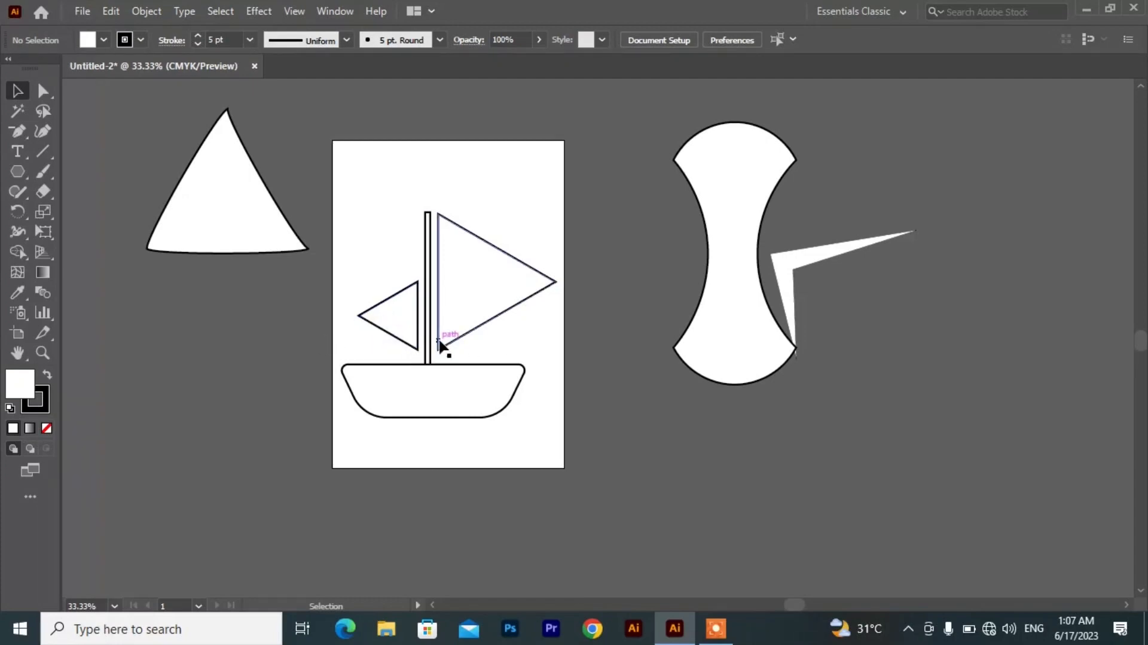
- Lower the right sail's outer point level with its bottom mast-side corner, turning the sail into a right triangle
left_click(43, 90)
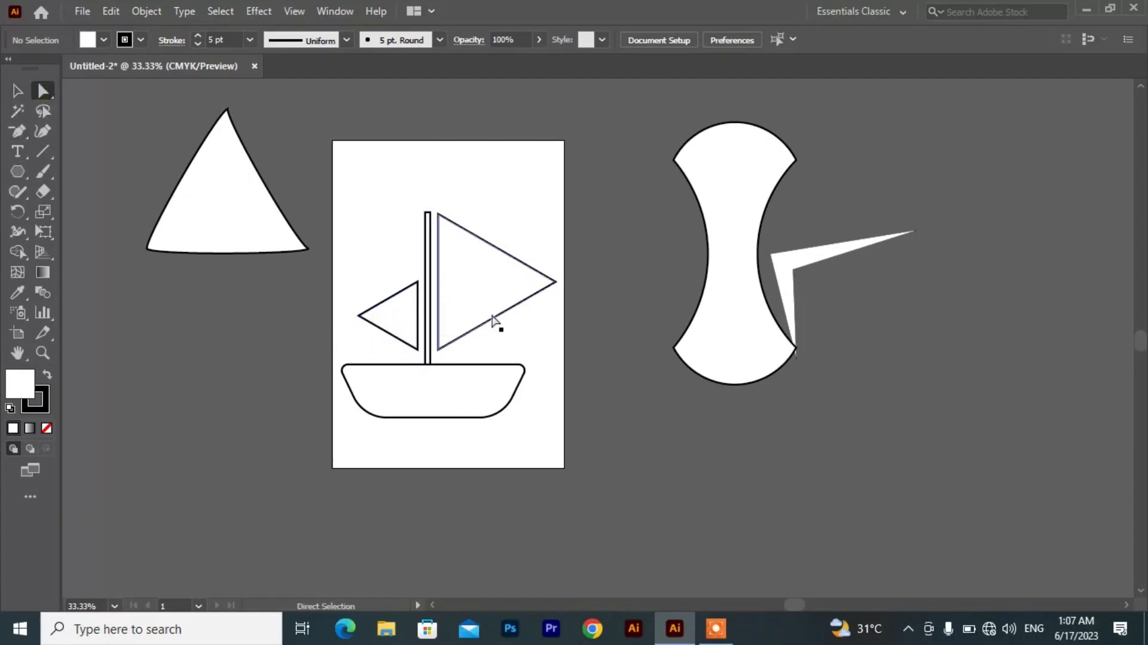
mouse_move(583, 265)
left_mouse_down()
mouse_move(546, 297)
mouse_move(545, 308)
mouse_move(557, 292)
mouse_move(552, 323)
left_mouse_up()
left_click_drag(550, 333, 549, 351)
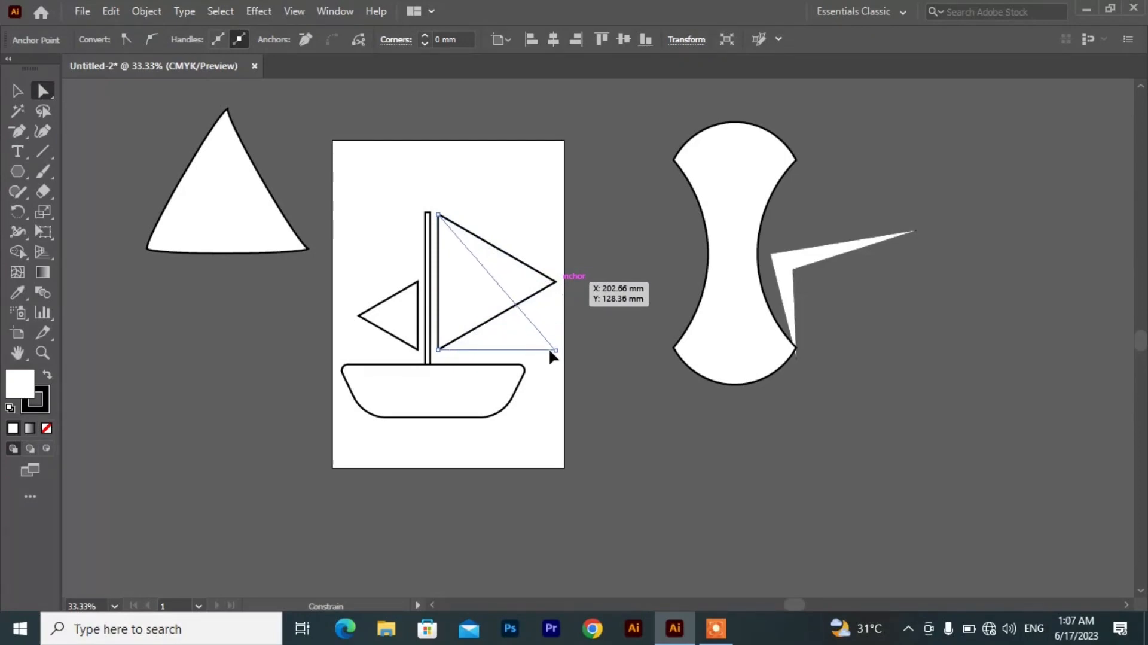
left_click_drag(549, 351, 550, 350)
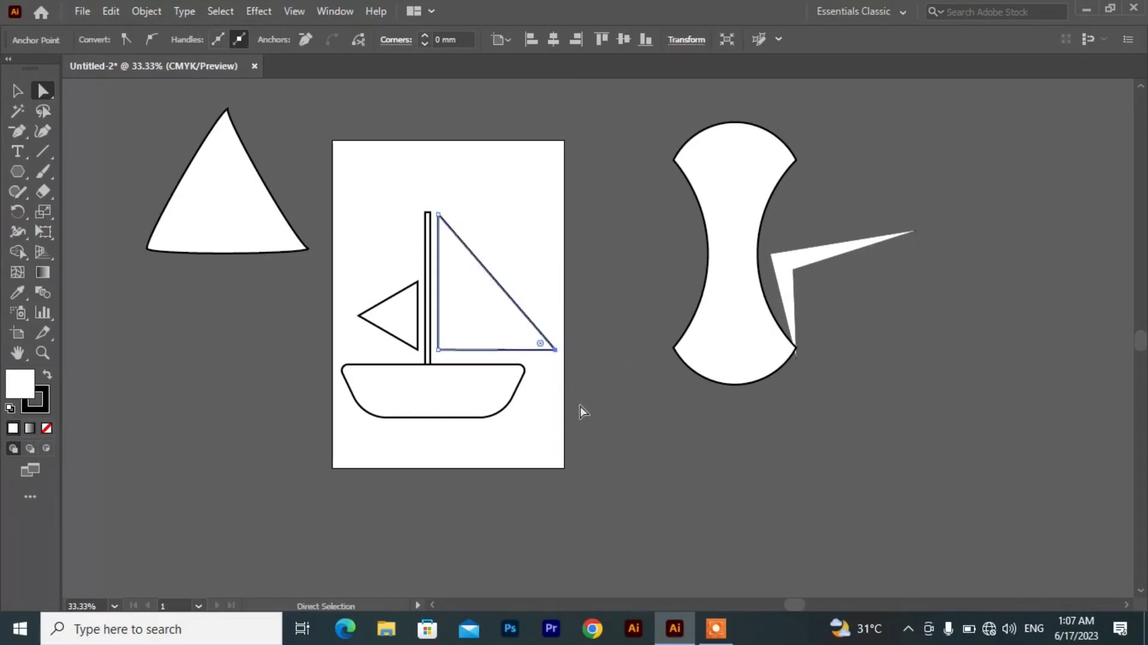
- Lower the left sail's outer point to about the height of its bottom mast-side corner, forming a small right triangle
left_click_drag(349, 303, 359, 348)
left_click(361, 329)
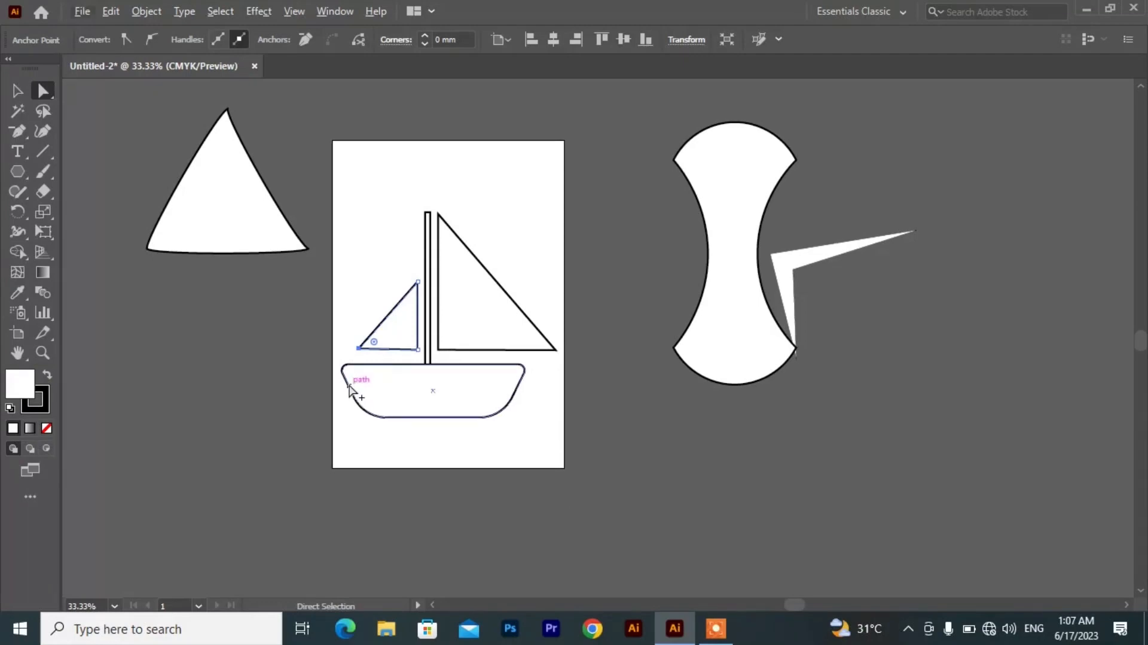
scroll(349, 388, "up", 2)
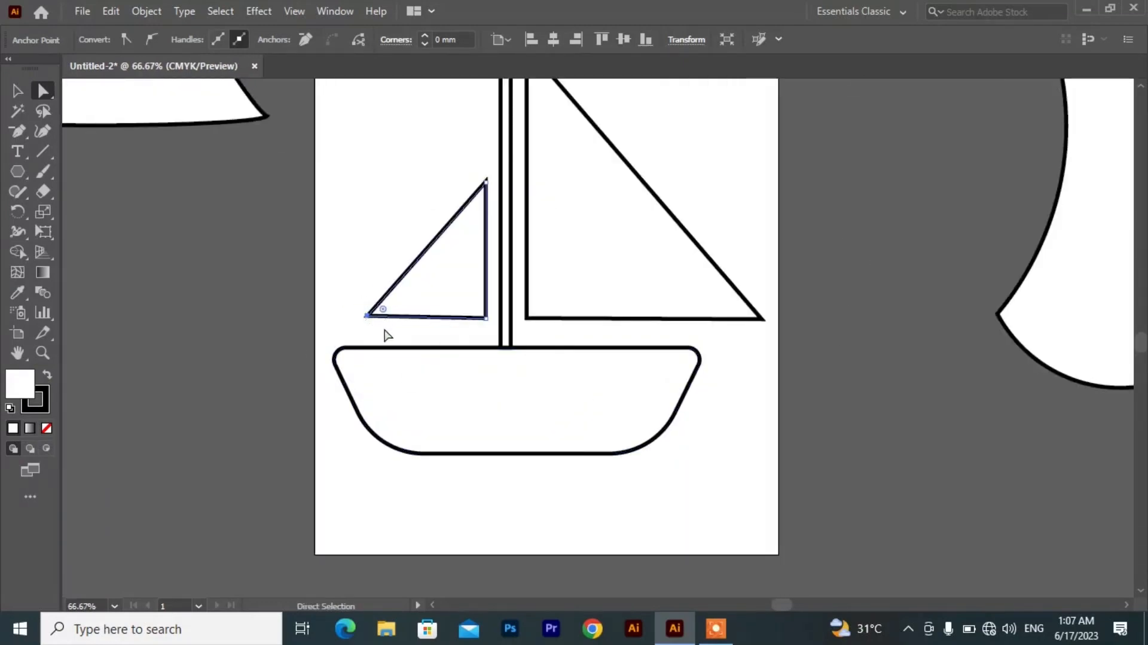
left_click(366, 318)
left_click(361, 323)
left_click_drag(345, 305, 364, 319)
left_click(367, 316)
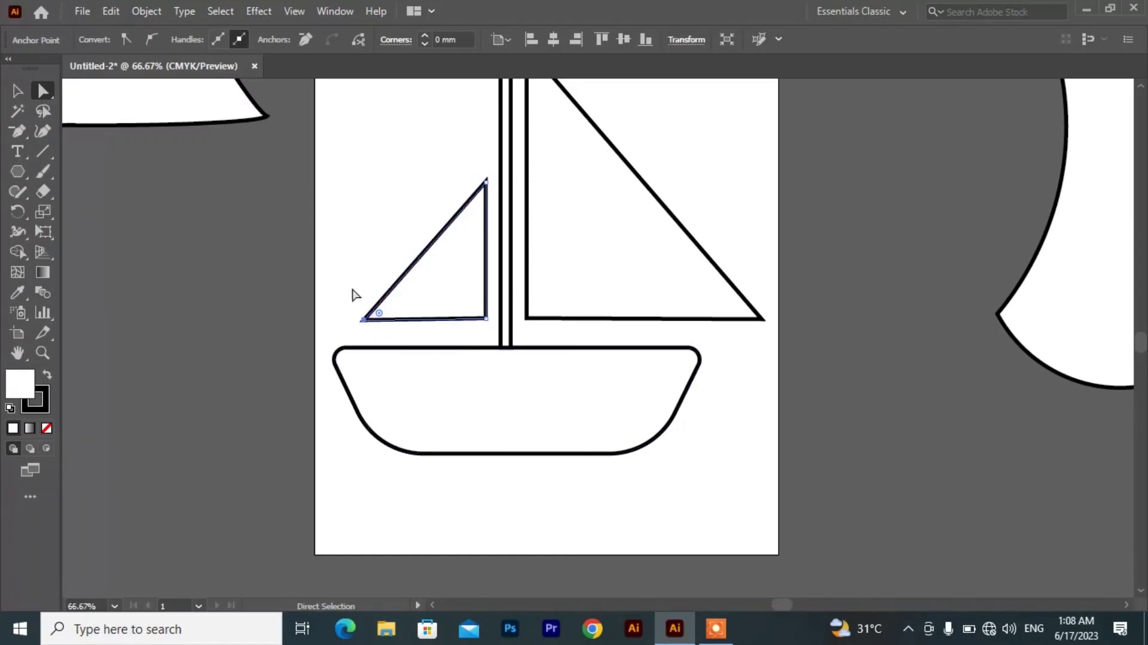
left_click_drag(363, 321, 362, 317)
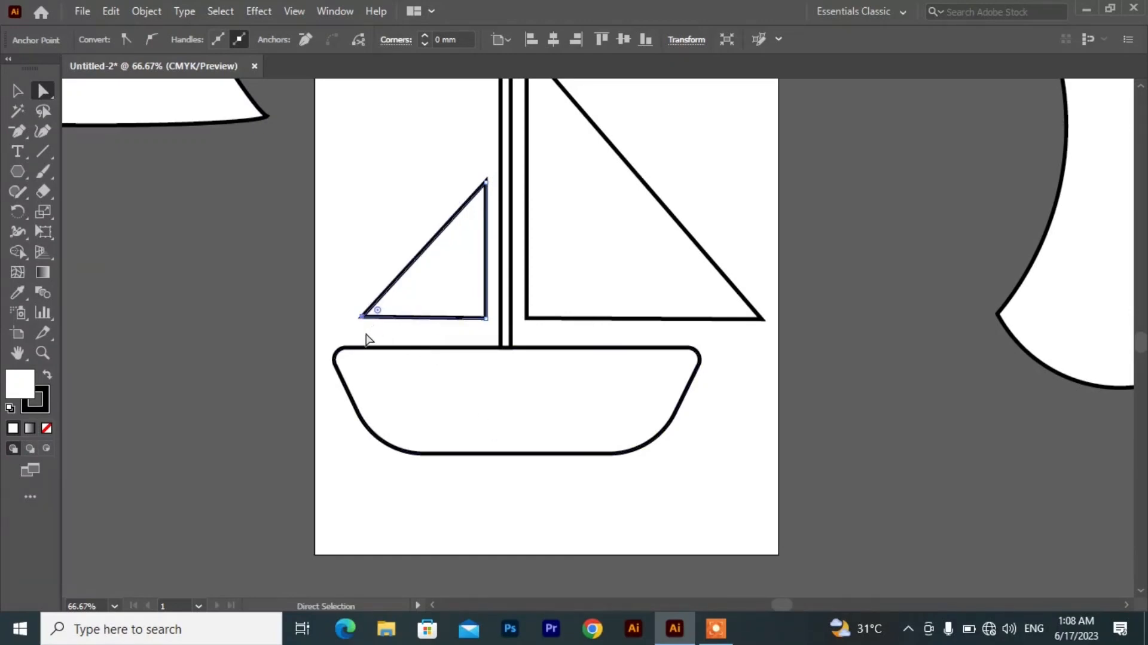
- Fine-tune the left sail's outer corner so that its lower edge runs exactly horizontal
scroll(369, 339, "up", 3)
left_click_drag(351, 284, 351, 290)
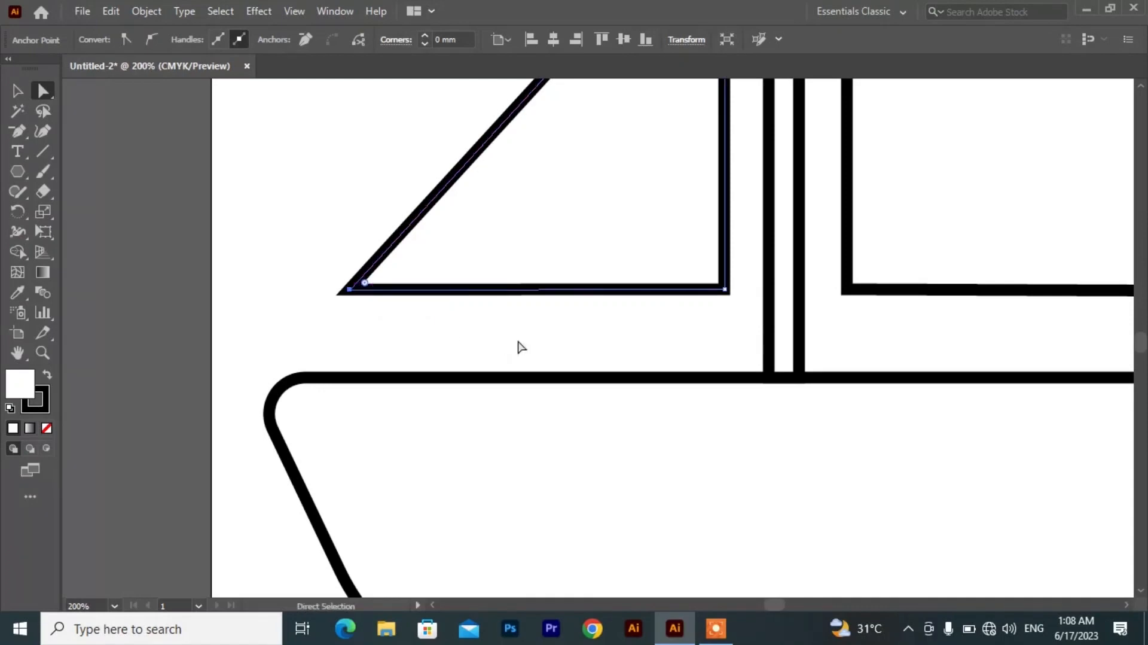
left_click(467, 330)
scroll(464, 323, "down", 2)
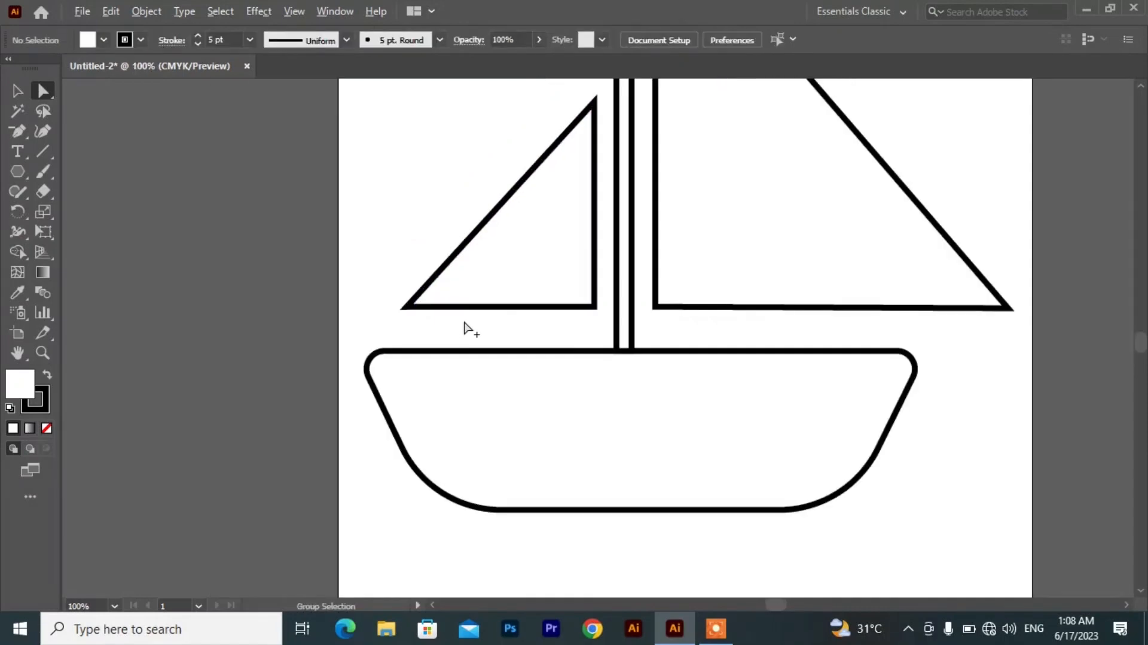
scroll(520, 357, "down", 2)
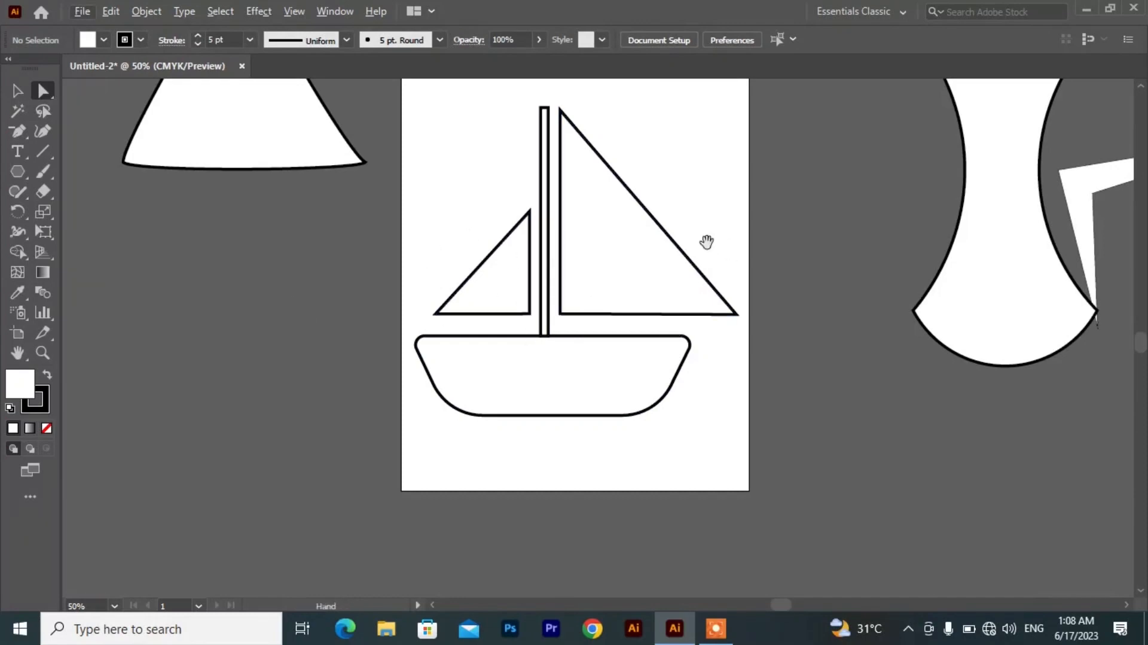
- Bow the right sail's sloping edge outward and bend its mast-side edge slightly into the sail with the Curvature tool
left_click_drag(661, 238, 494, 282)
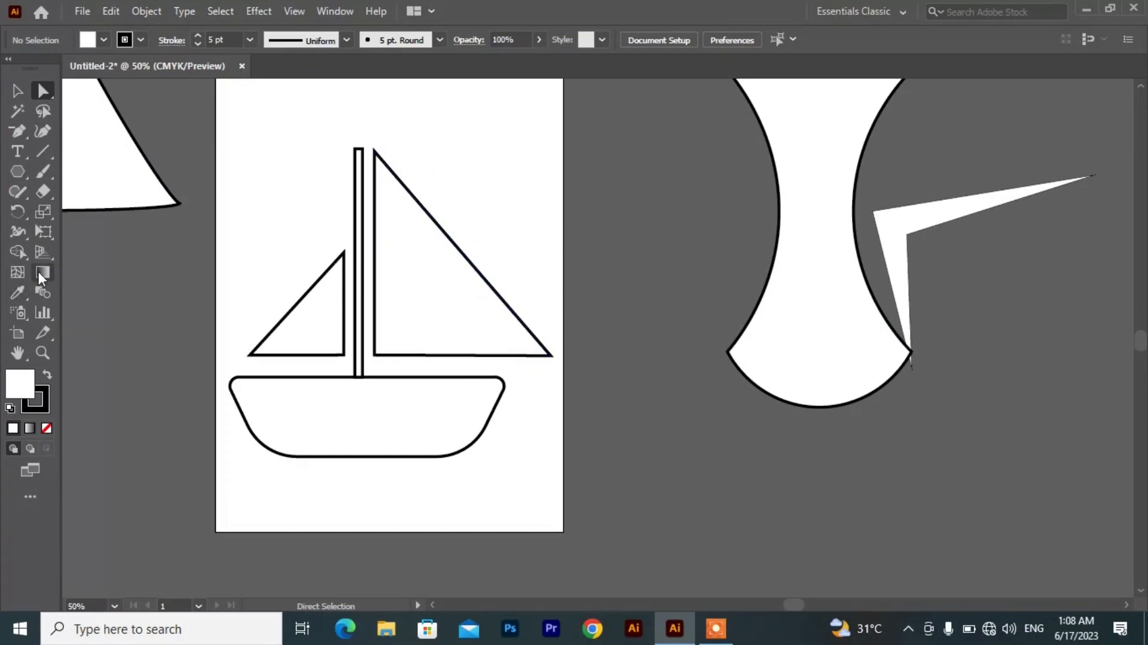
left_click(44, 131)
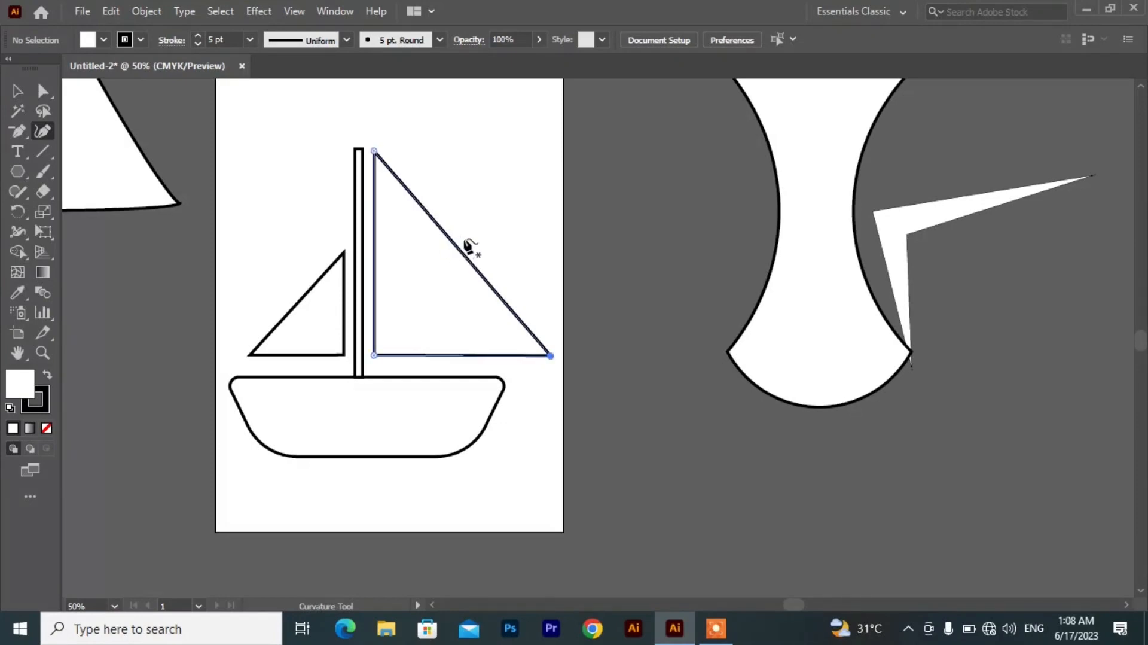
left_click(466, 250)
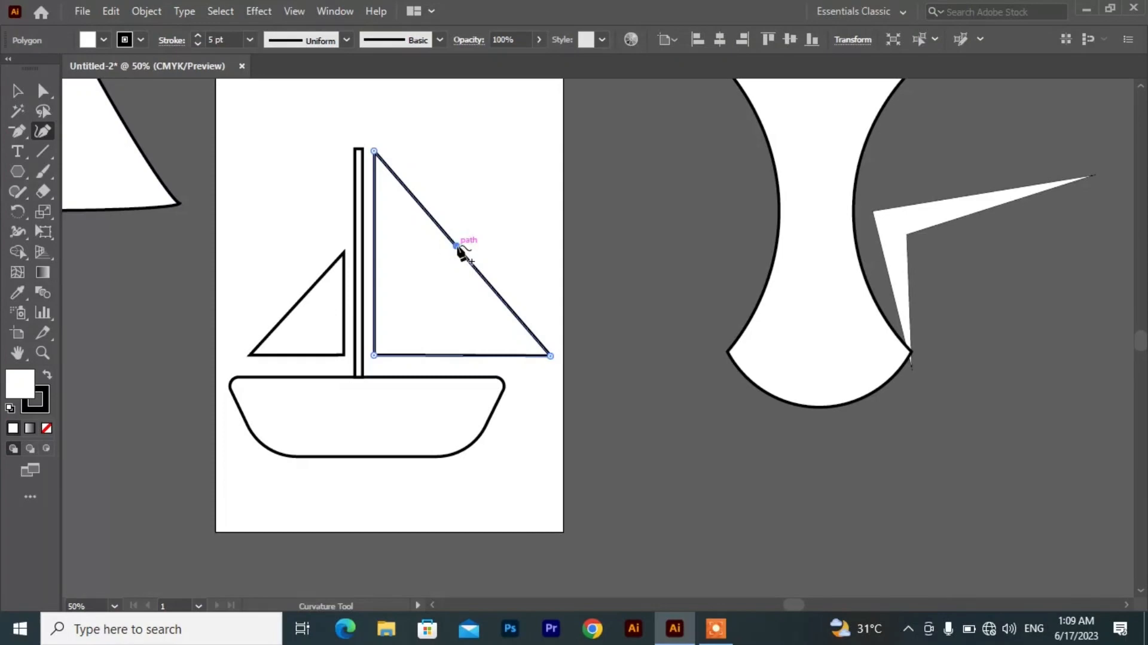
left_click_drag(456, 245, 489, 227)
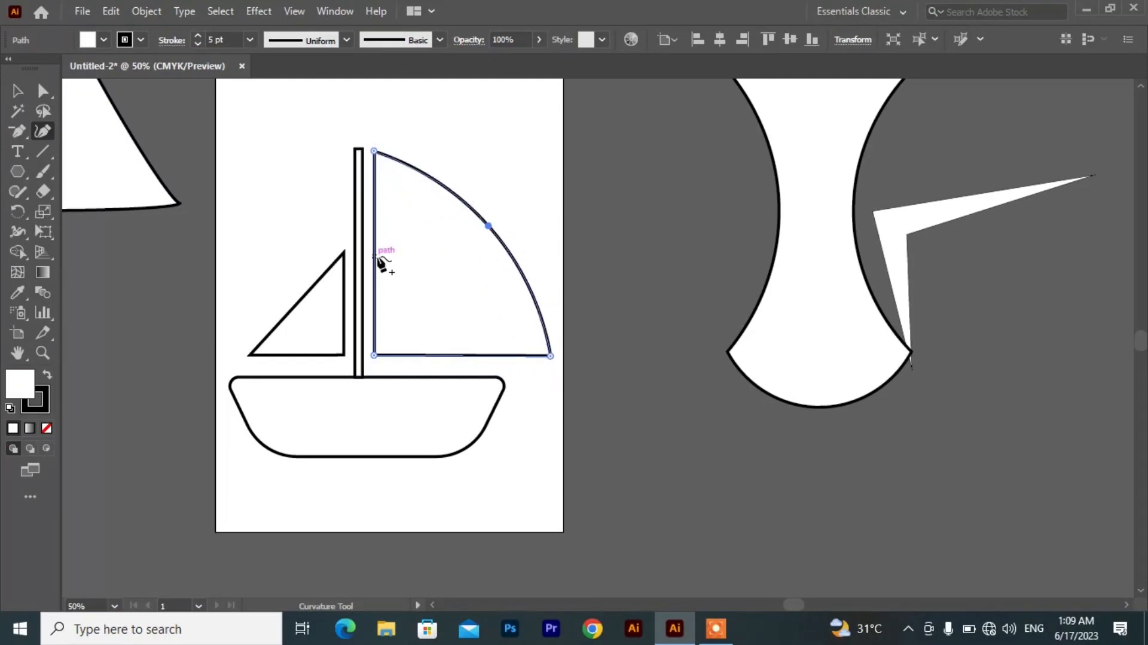
left_click_drag(374, 257, 389, 259)
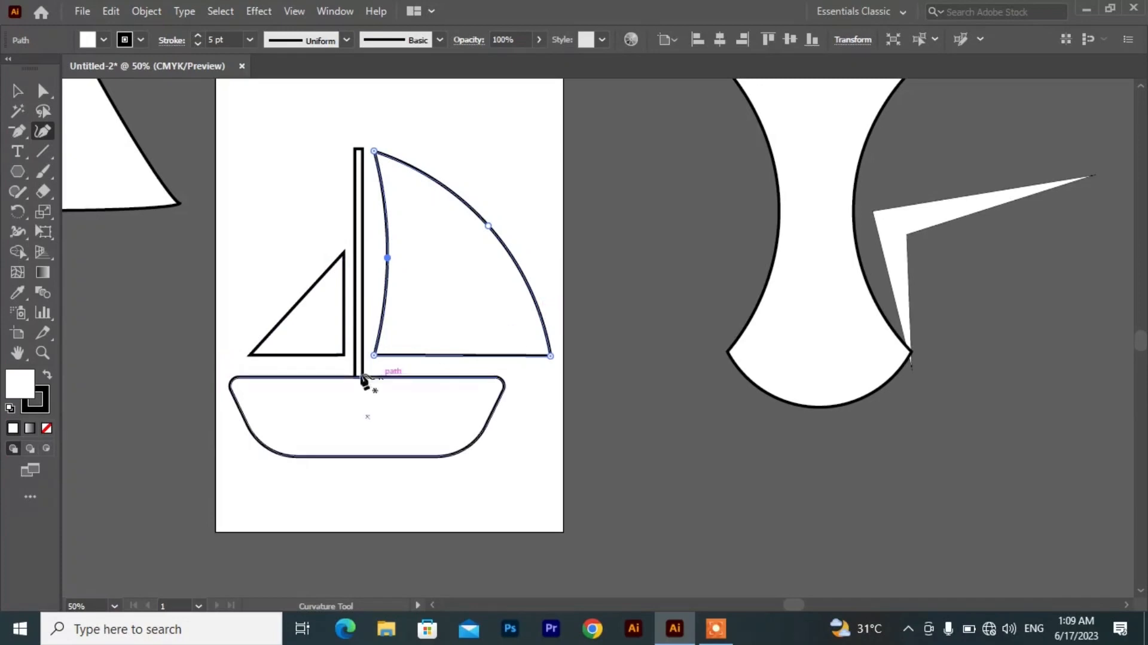
- Raise the left sail's top corner straight up along the mast to just below the right sail's peak
left_click(44, 92)
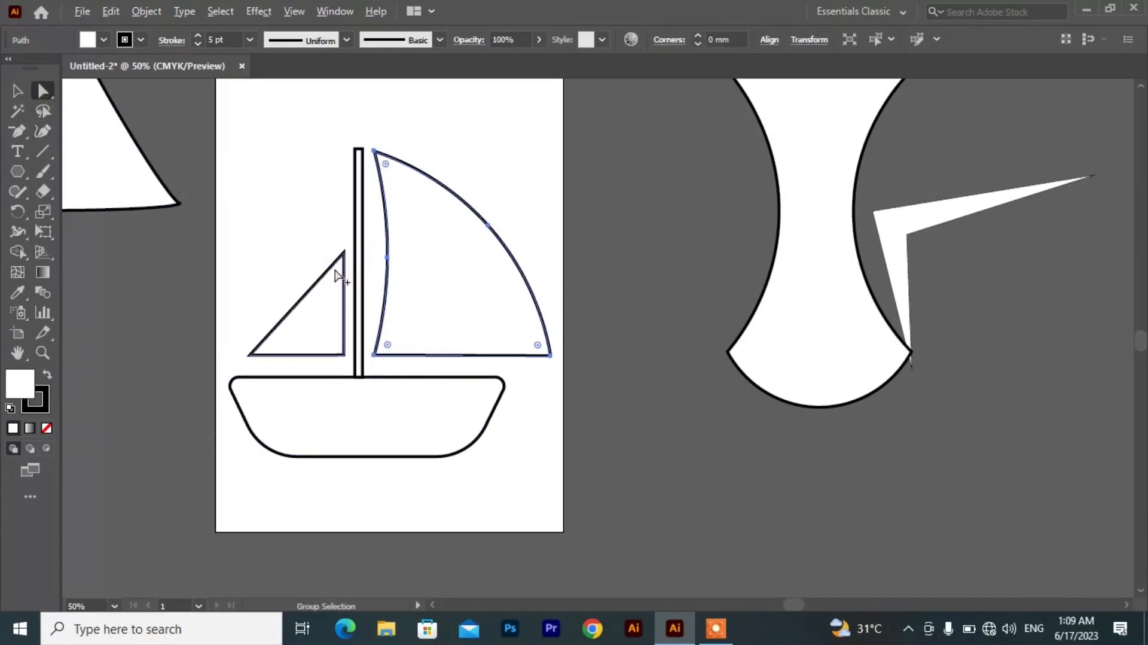
scroll(339, 275, "up", 2)
left_click_drag(359, 204, 331, 281)
scroll(330, 281, "down", 2)
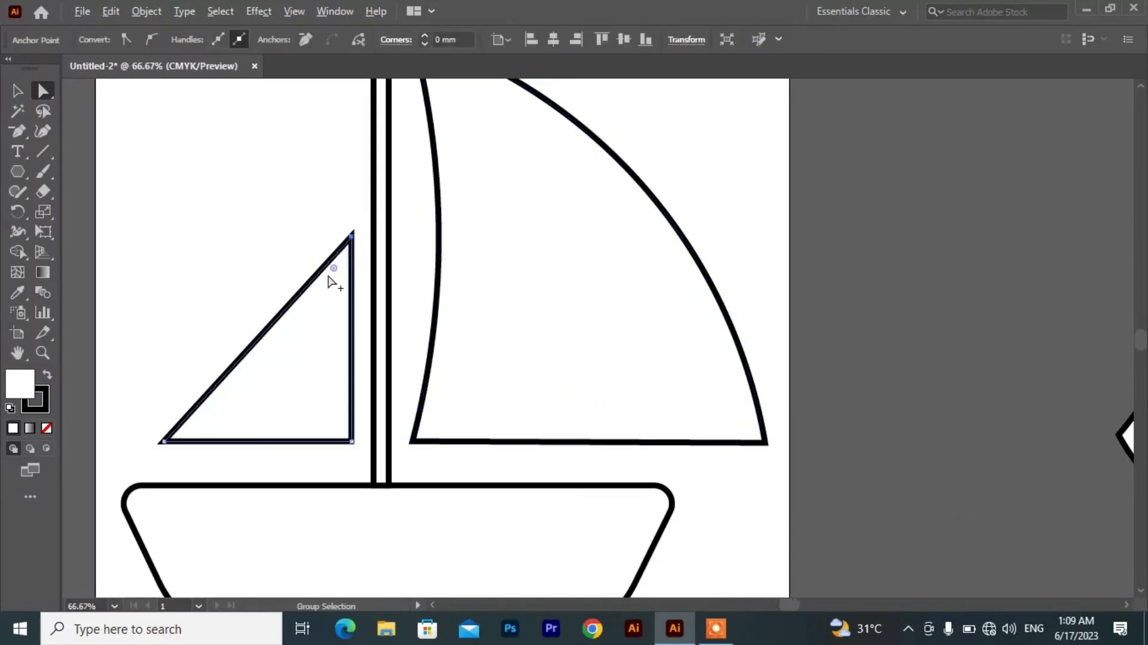
left_click_drag(340, 256, 347, 193)
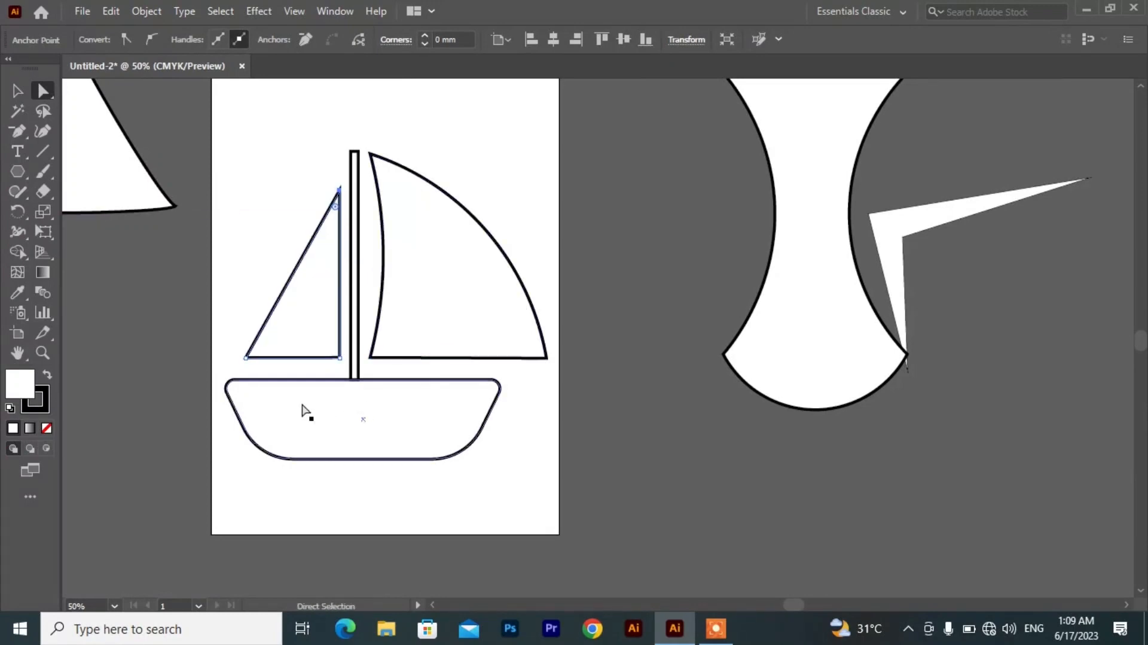
left_click(14, 92)
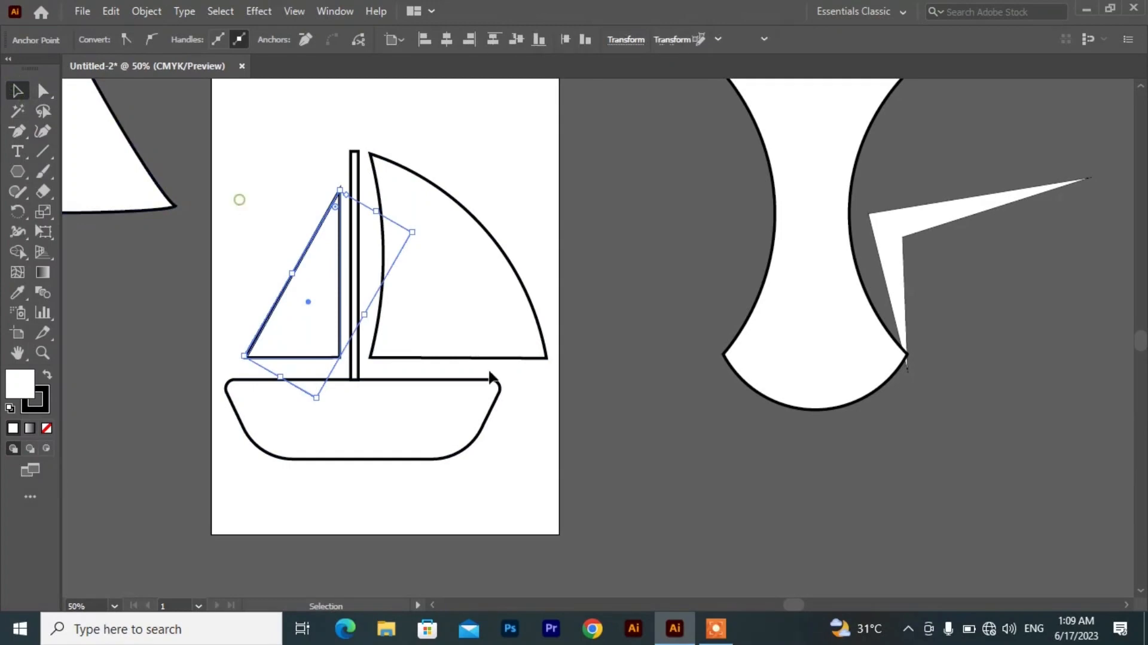
left_click(239, 198)
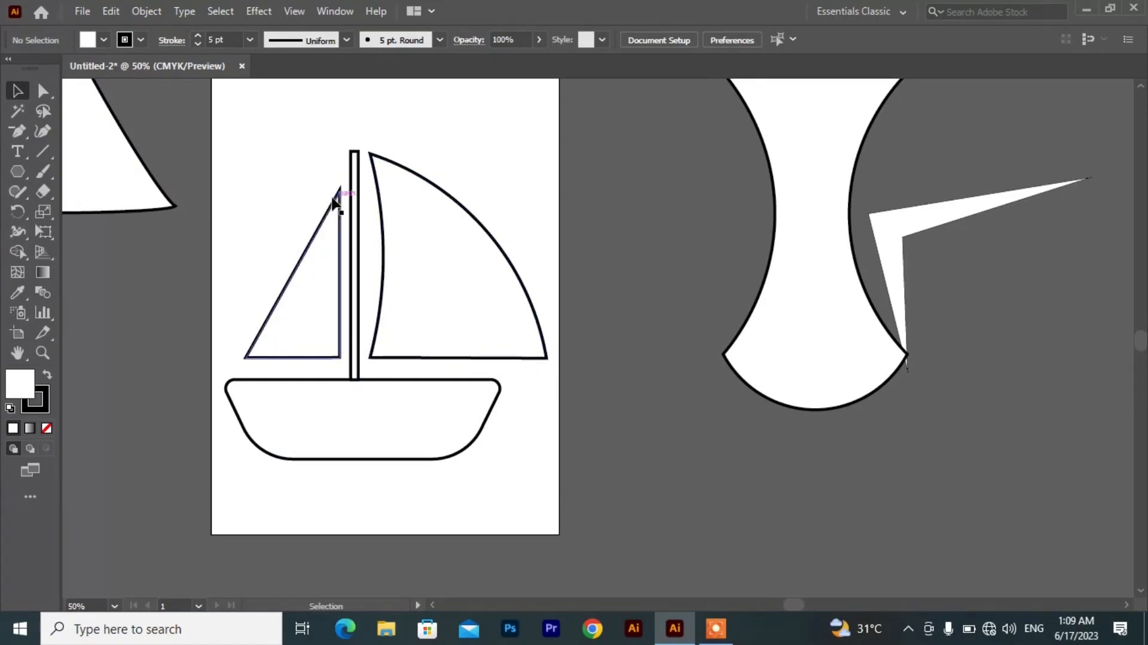
- Round off the mast's flat top by pulling the middle of its upper edge upward with the Curvature tool
scroll(338, 193, "up", 3)
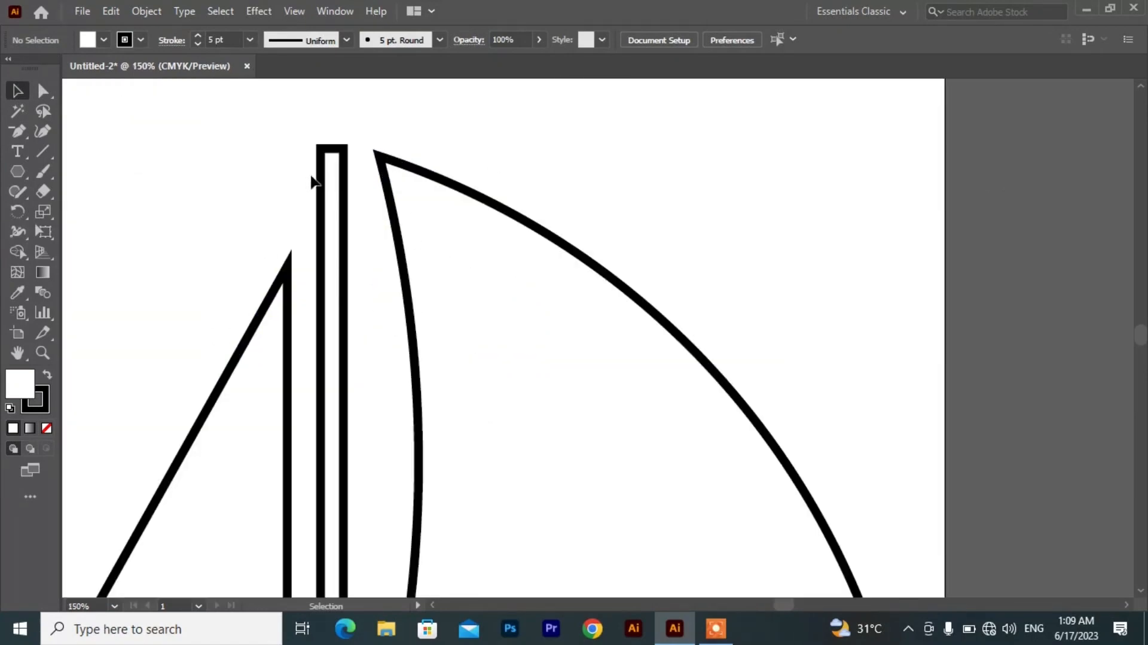
scroll(312, 181, "up", 1)
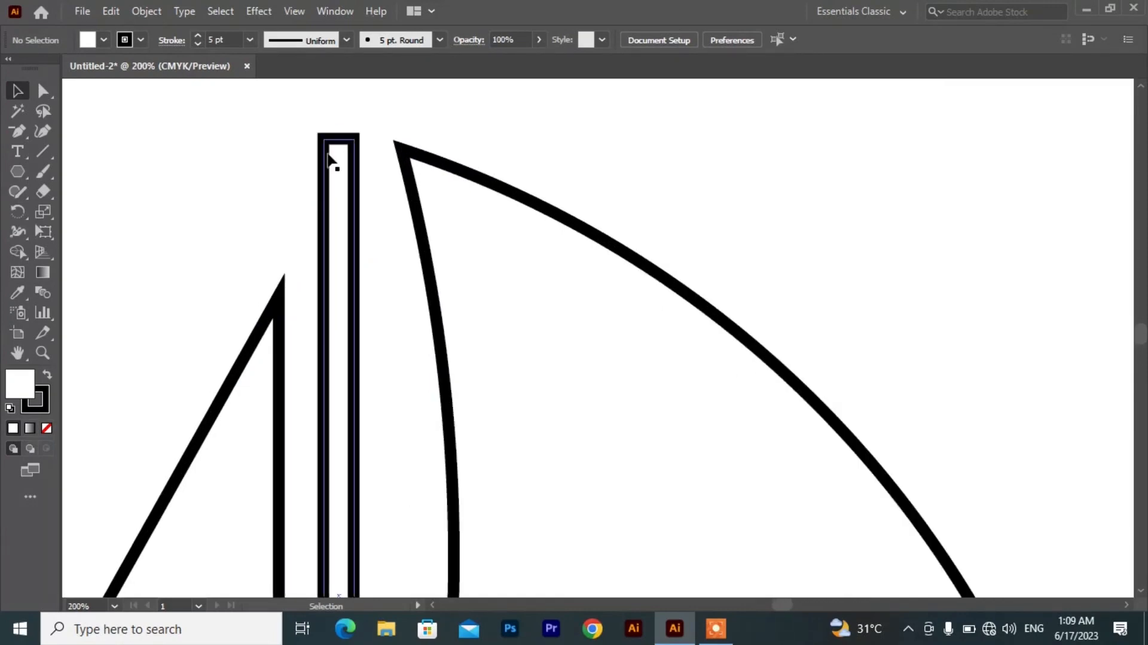
scroll(332, 160, "up", 1)
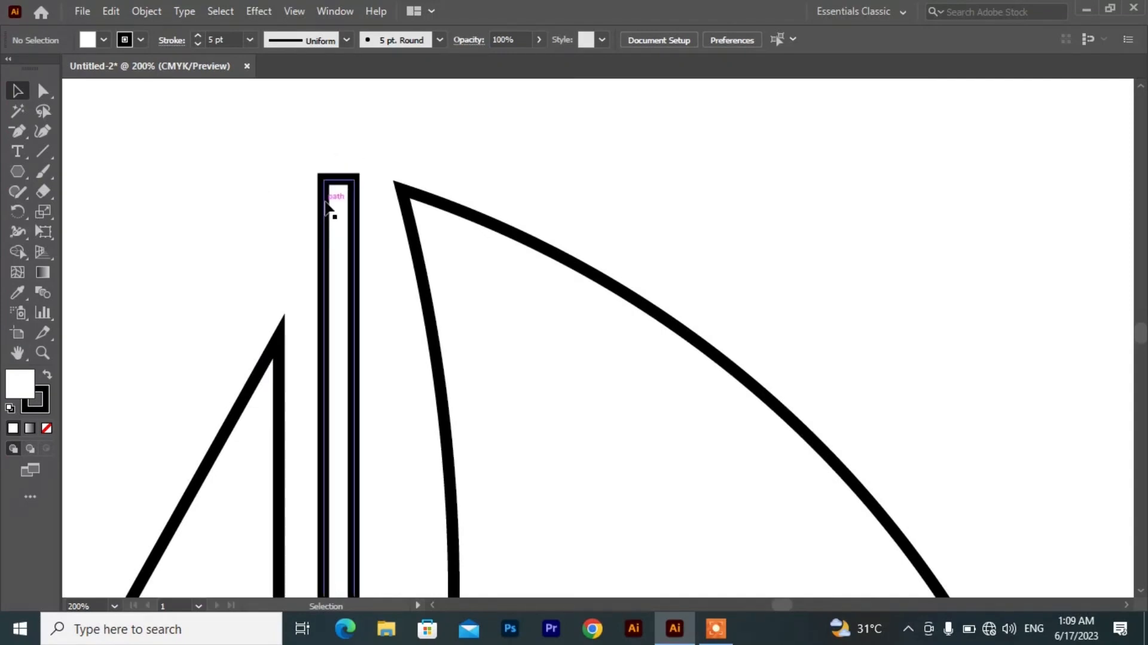
scroll(329, 208, "up", 1)
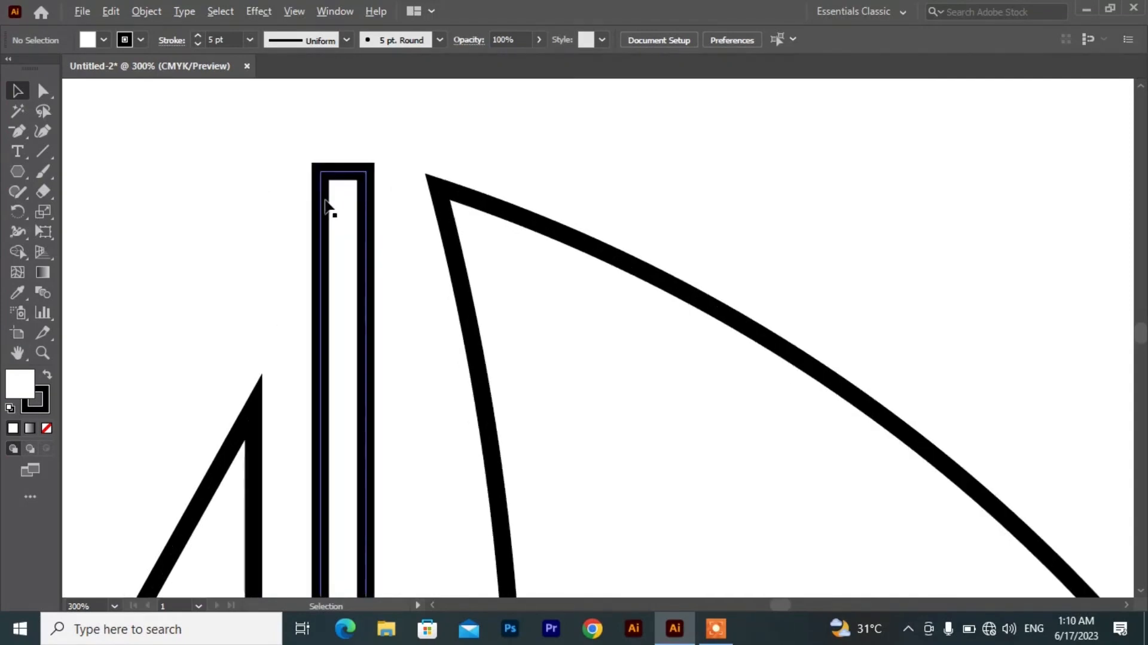
left_click(43, 131)
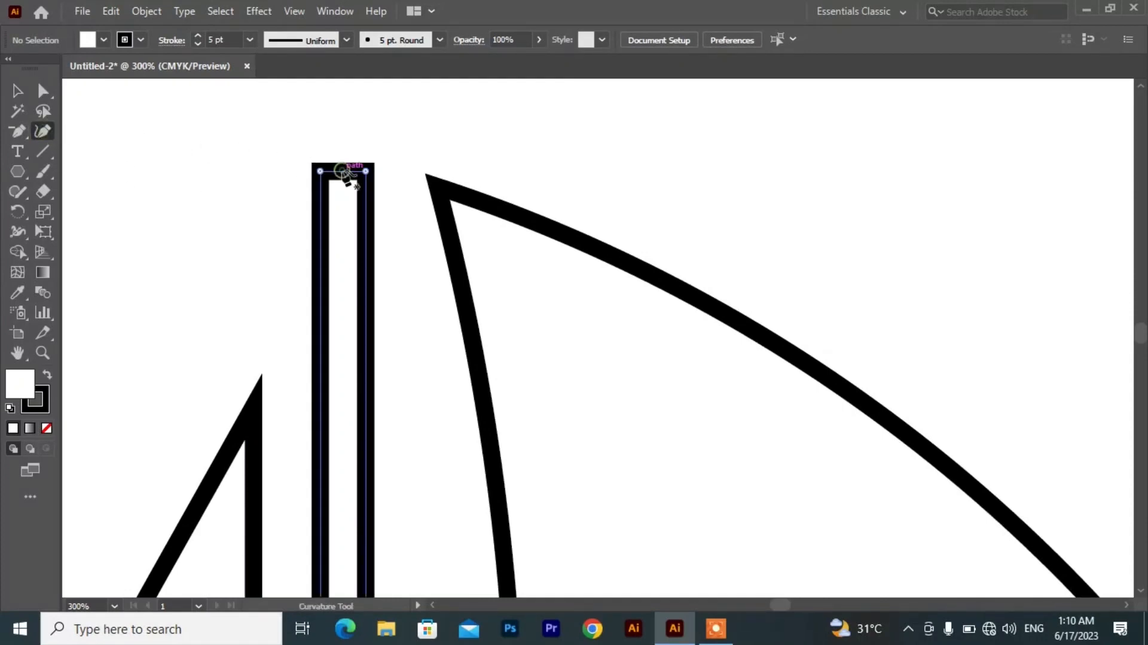
left_click(344, 174)
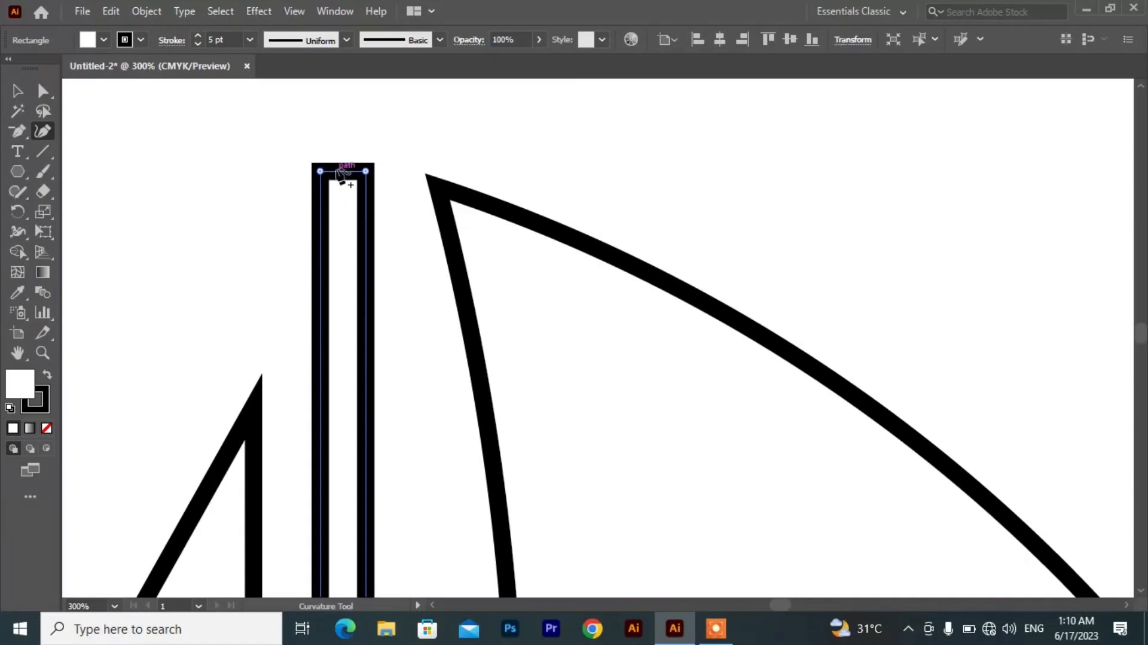
left_click_drag(344, 173, 343, 145)
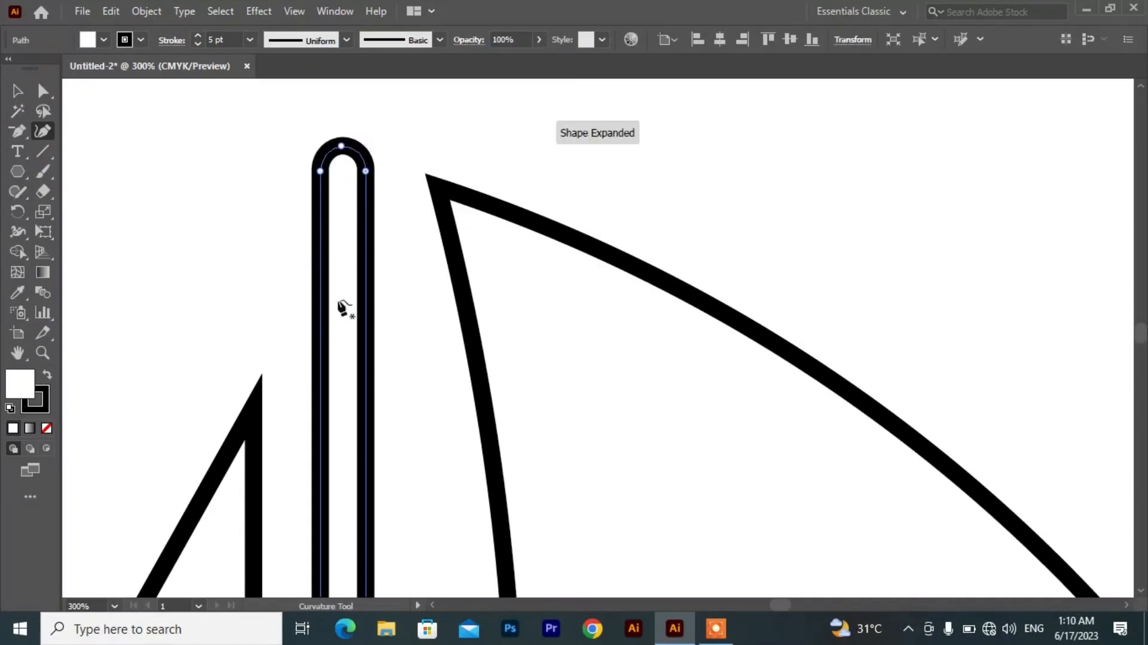
left_click(20, 90)
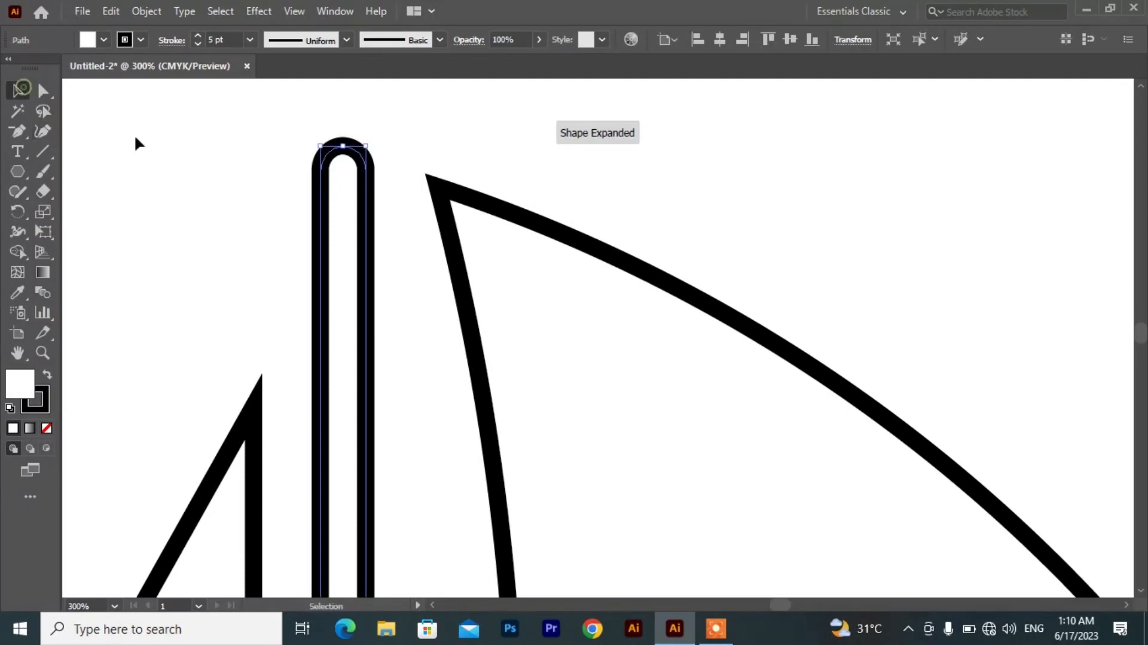
left_click(282, 195)
scroll(317, 269, "down", 5)
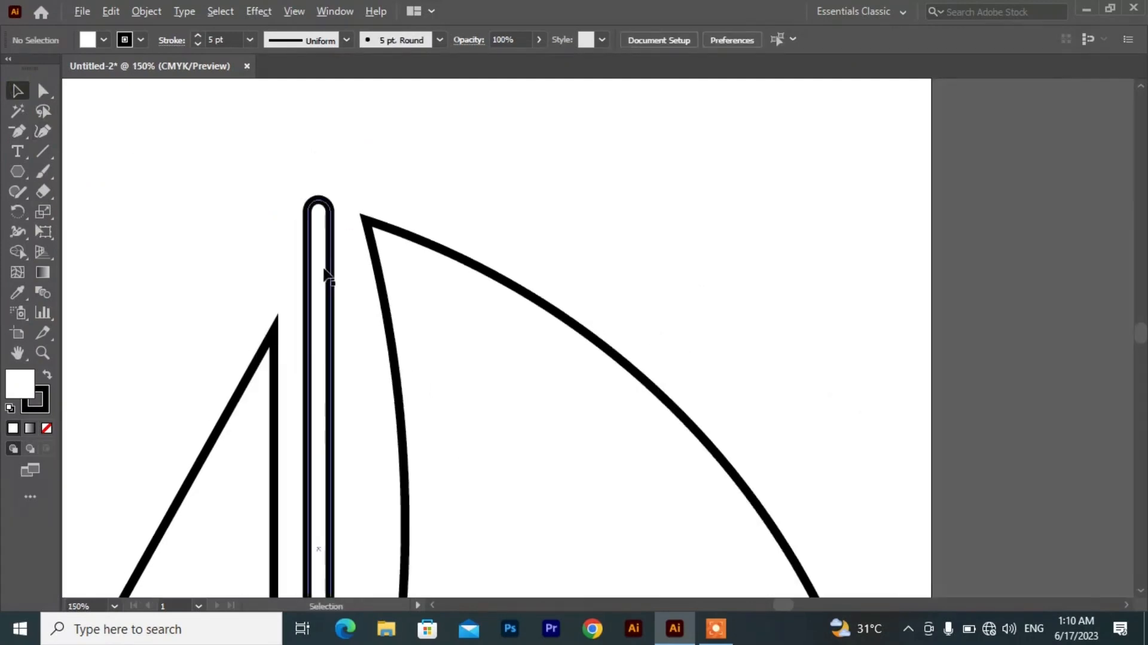
scroll(358, 417, "down", 3)
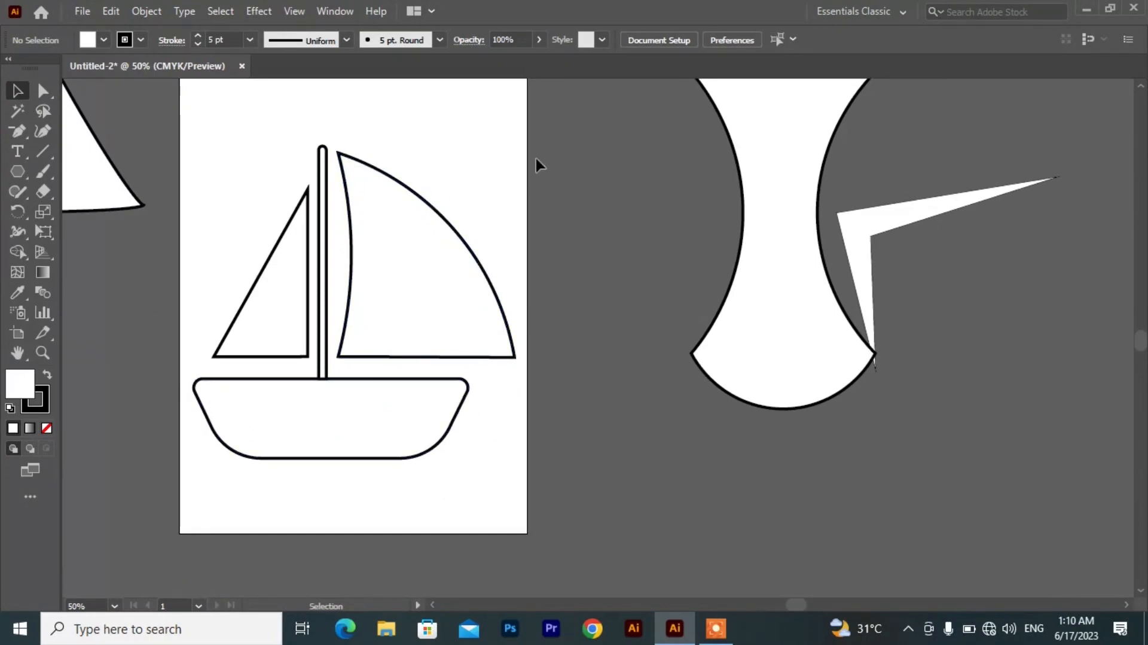
- Bring up the colour controls and fill the right sail with light blue from the CMYK spectrum
left_click(335, 12)
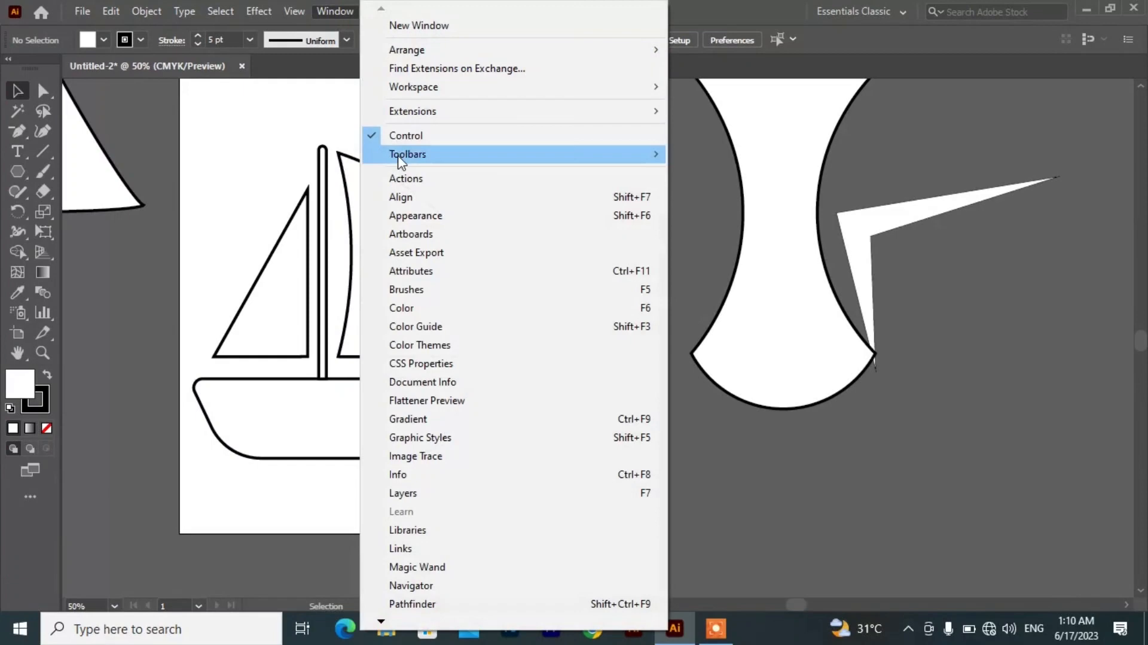
left_click(410, 311)
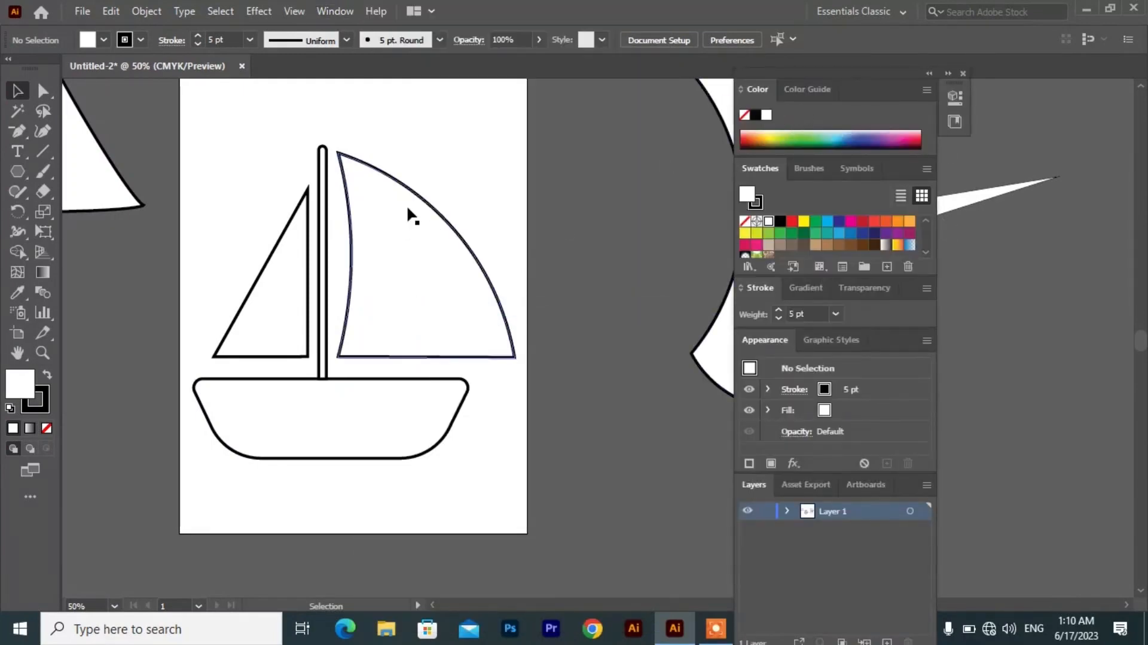
left_click(412, 228)
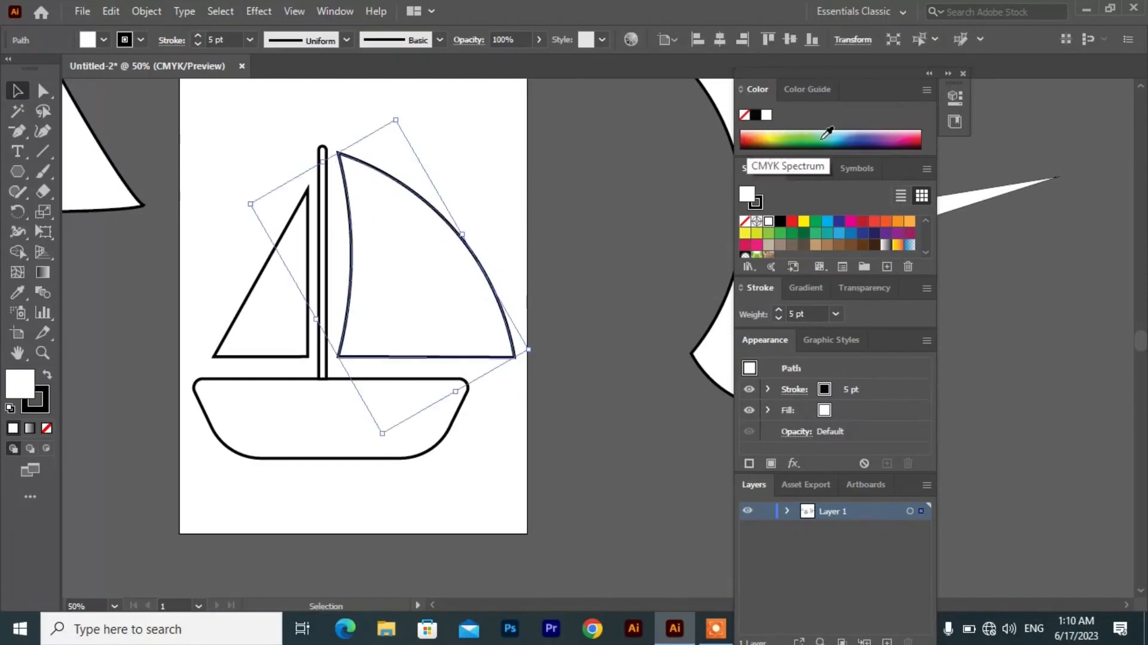
left_click(840, 133)
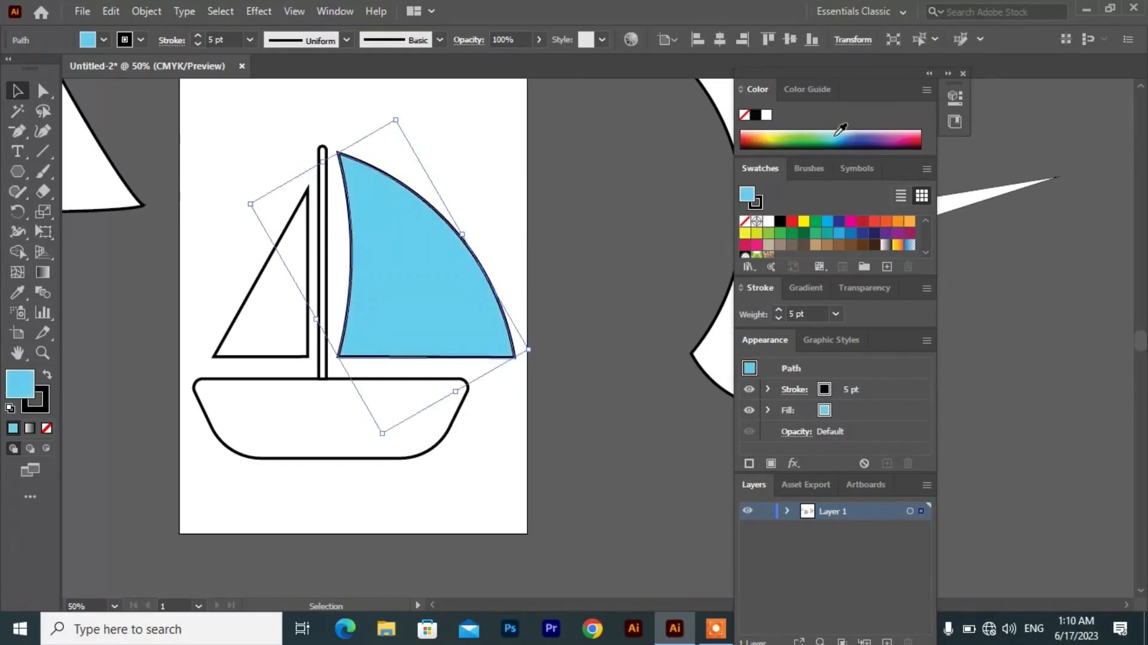
- Fill the left sail with light blue and the hull with orange-brown from the CMYK spectrum
left_click(241, 326)
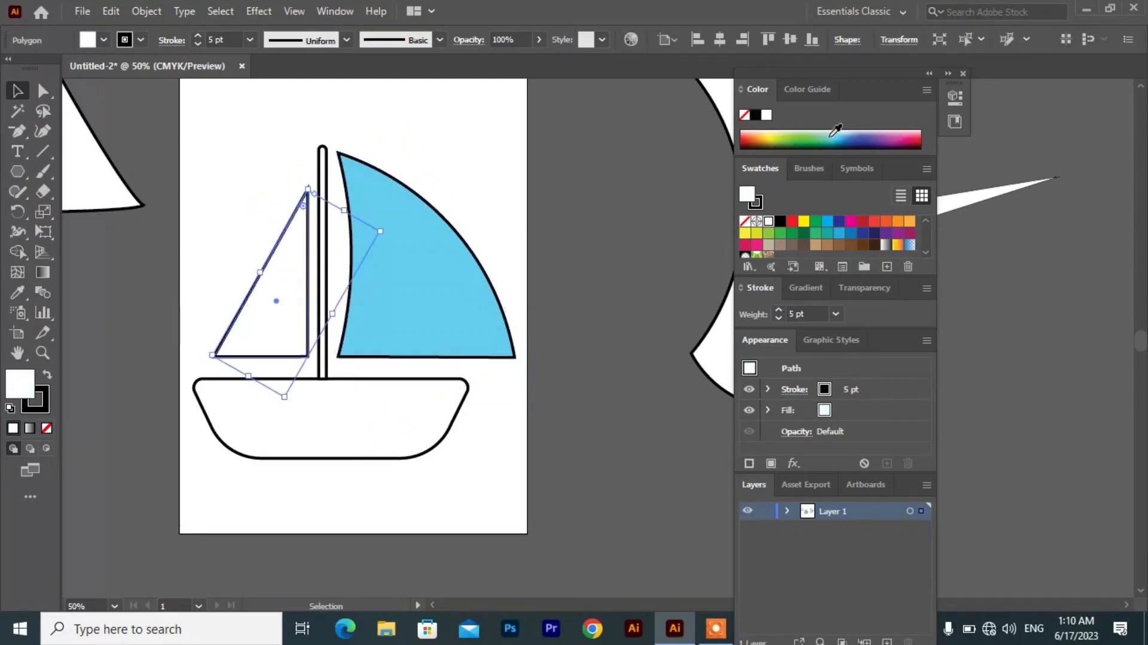
left_click(832, 134)
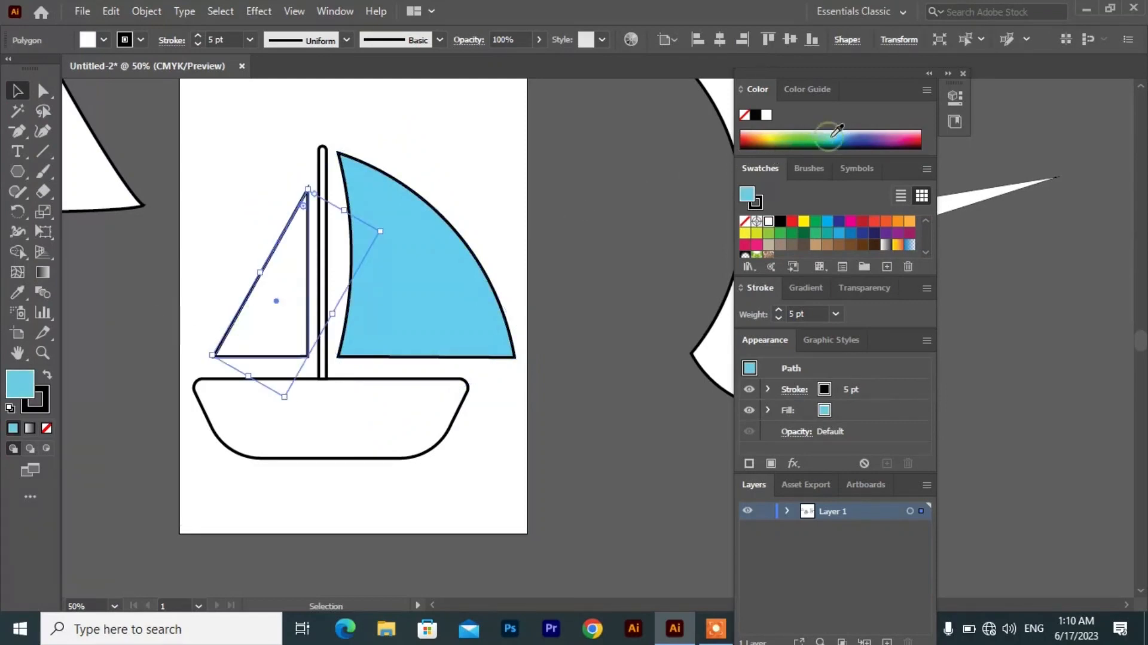
left_click(345, 439)
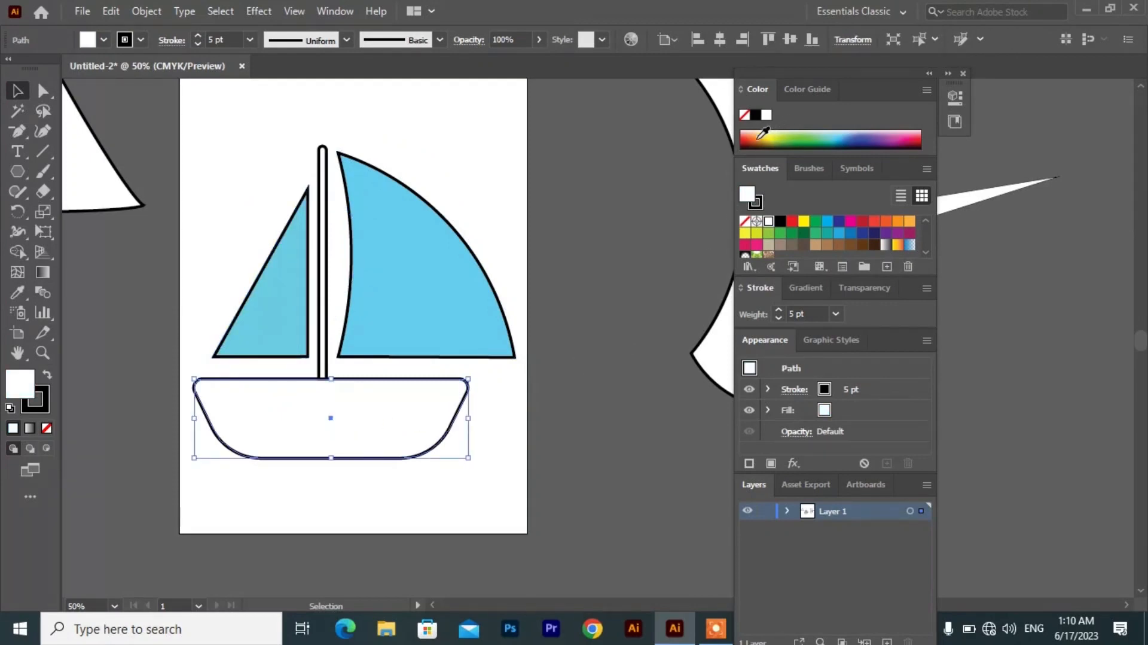
left_click(757, 138)
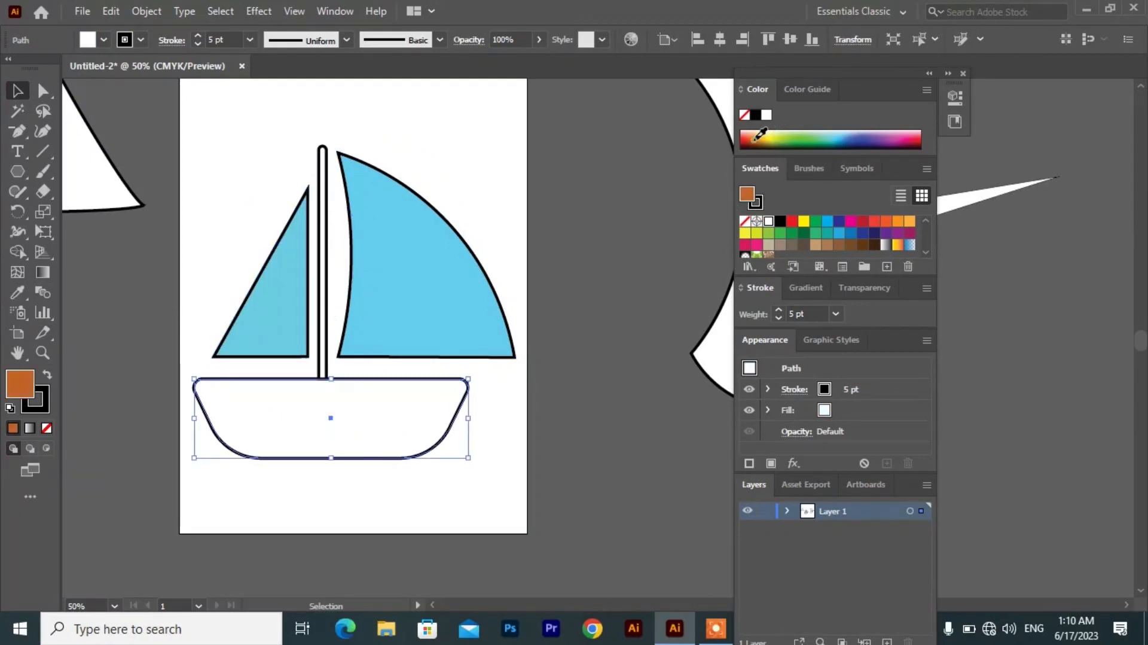
- Fill the mast with dark brown from the CMYK spectrum and clear the selection
left_click(325, 338)
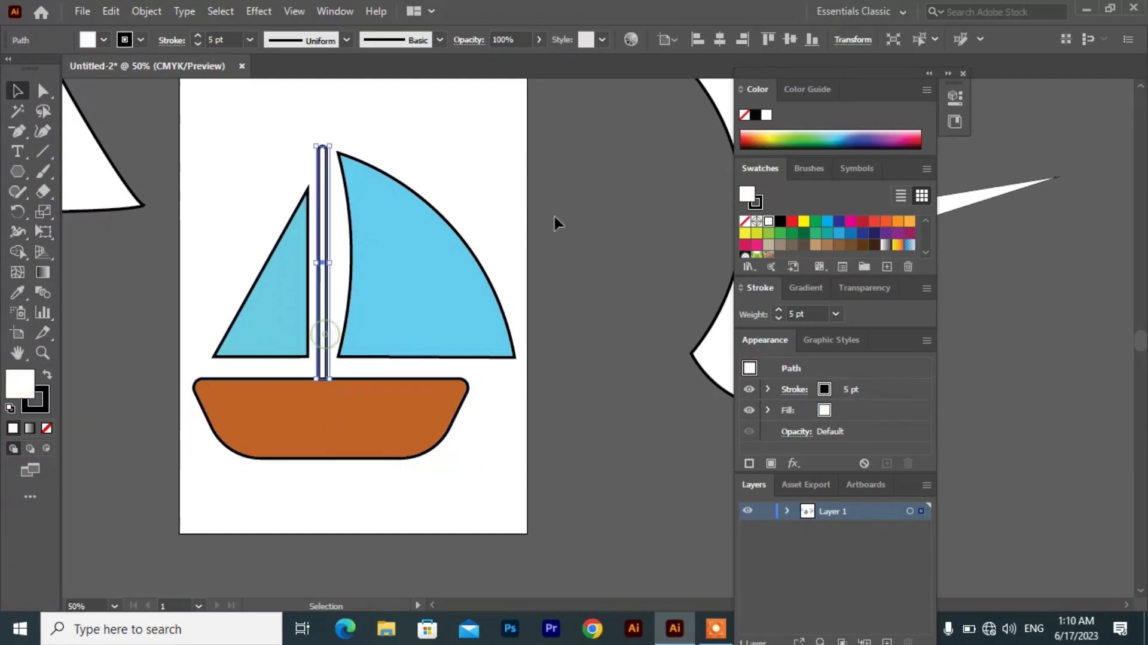
left_click(756, 142)
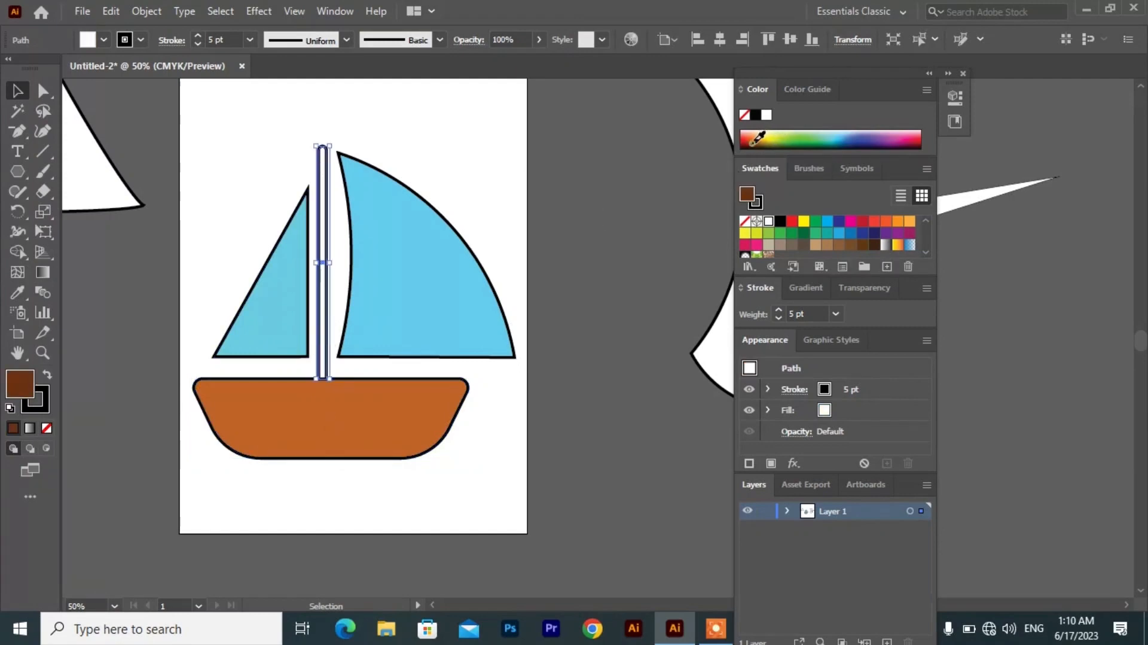
left_click(444, 491)
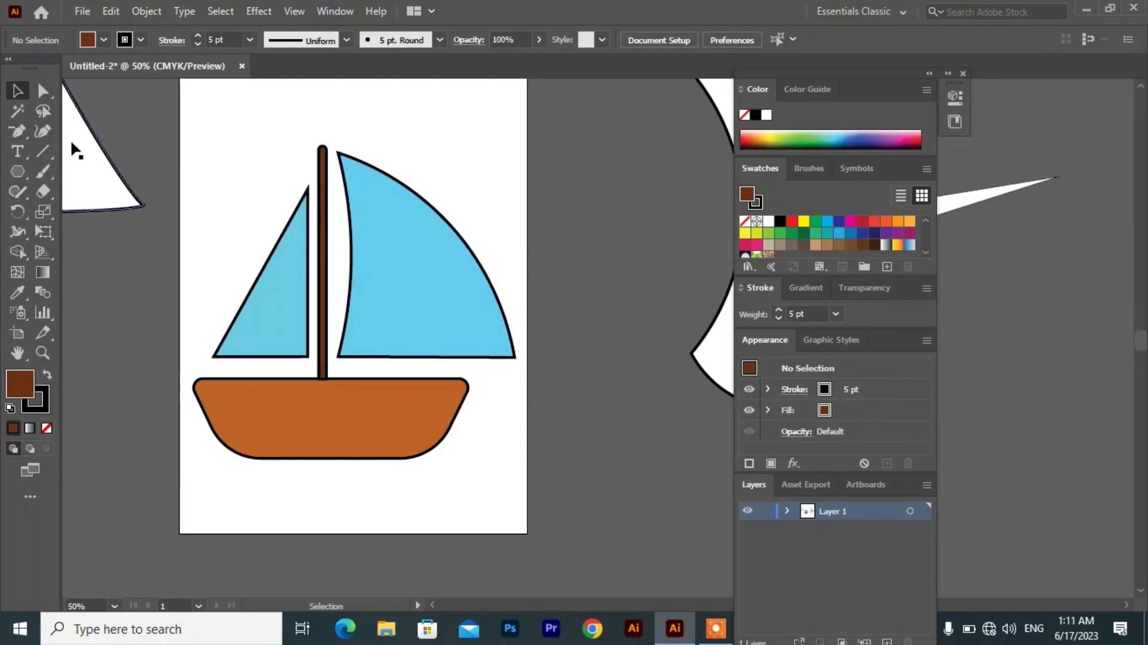
- Select both sails, the mast and the hull of the sailboat together
left_click_drag(441, 127, 227, 503)
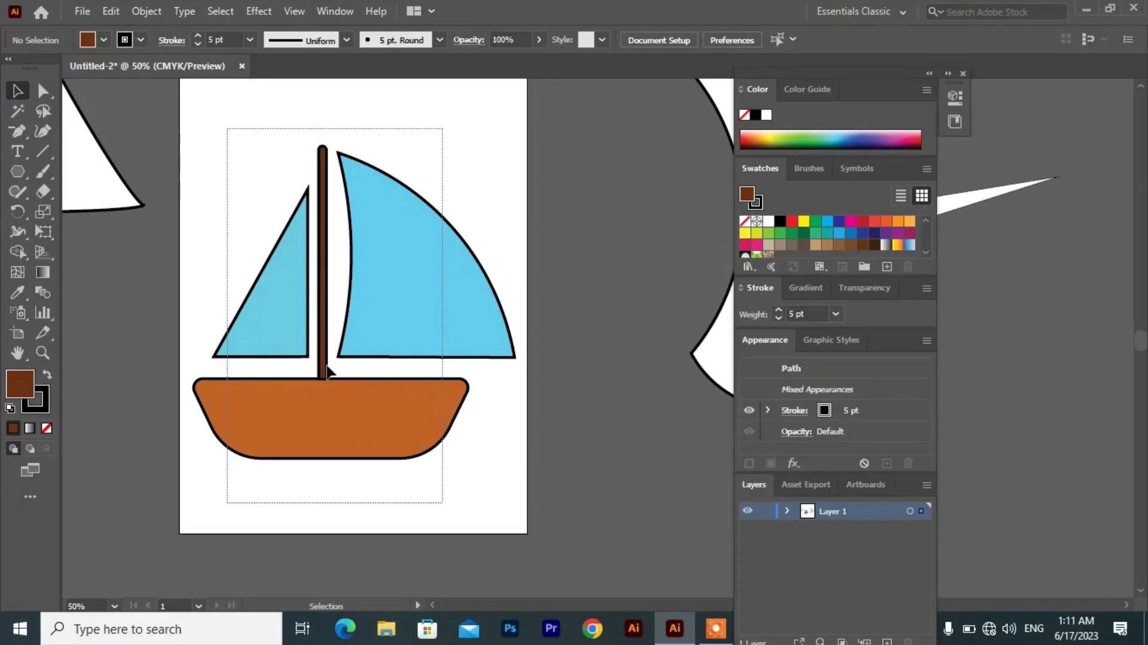
scroll(329, 374, "down", 1)
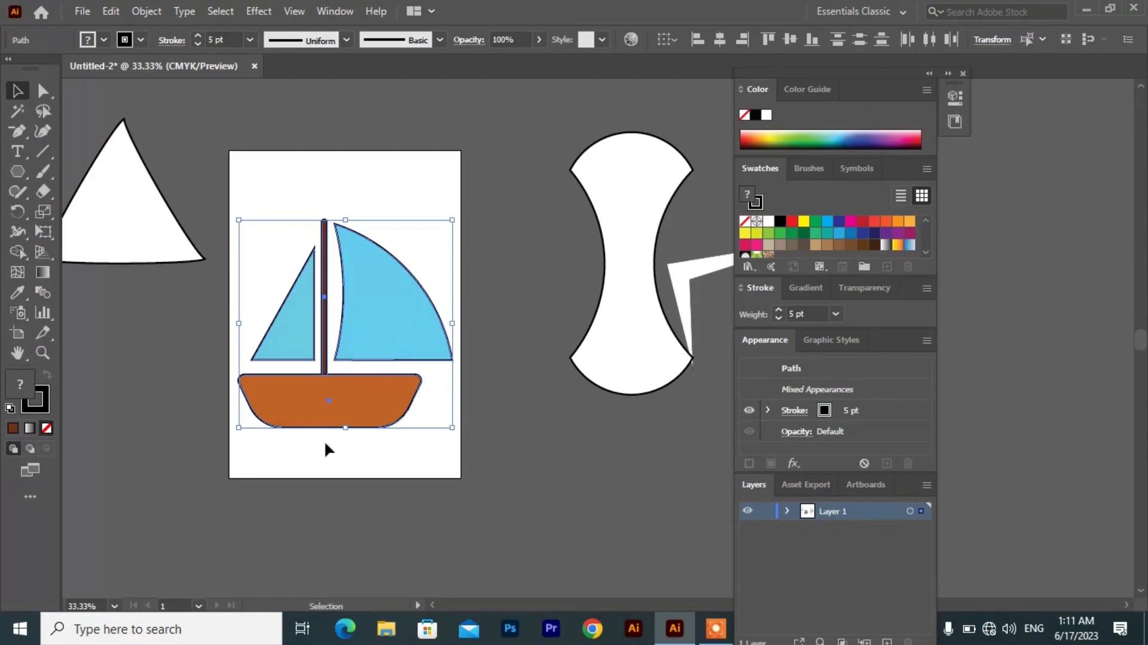
scroll(471, 417, "left", 3)
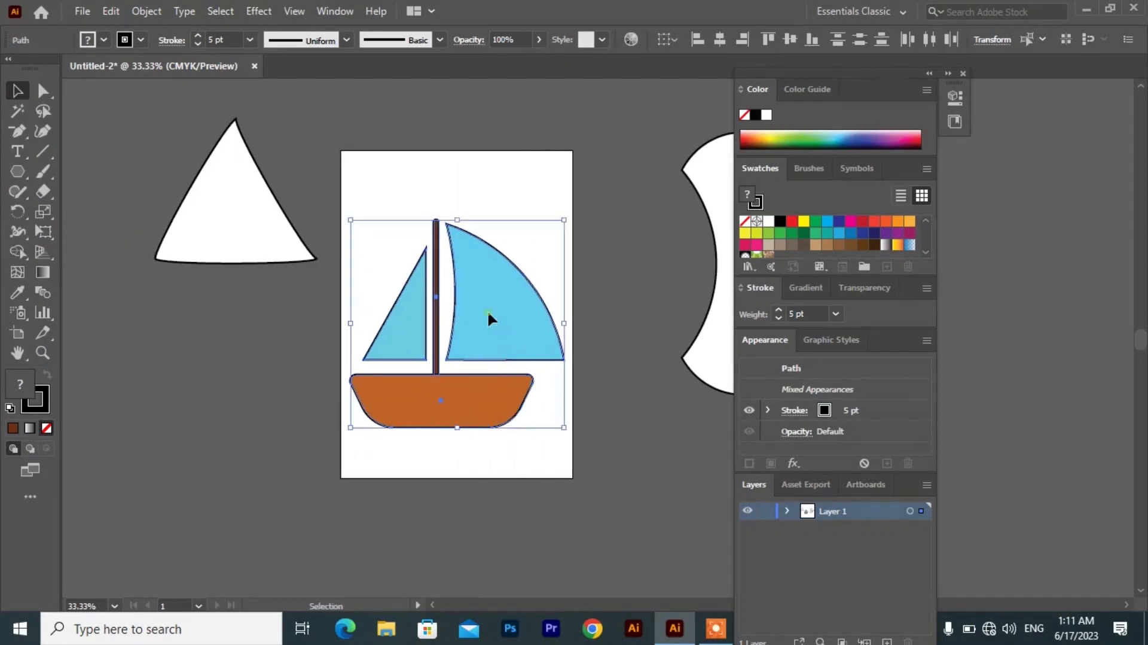